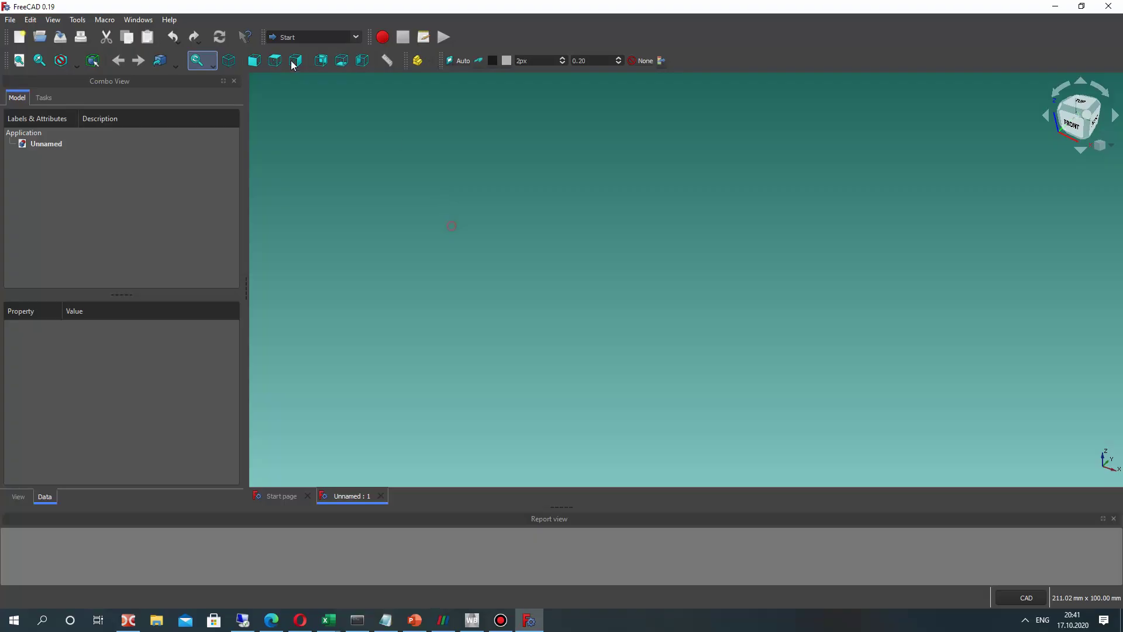
Switch to the Part Design workbench
{"action": "left_click", "coordinate": [310, 37]}
{"action": "scroll", "coordinate": [310, 176], "scroll_direction": "up", "scroll_amount": 2}
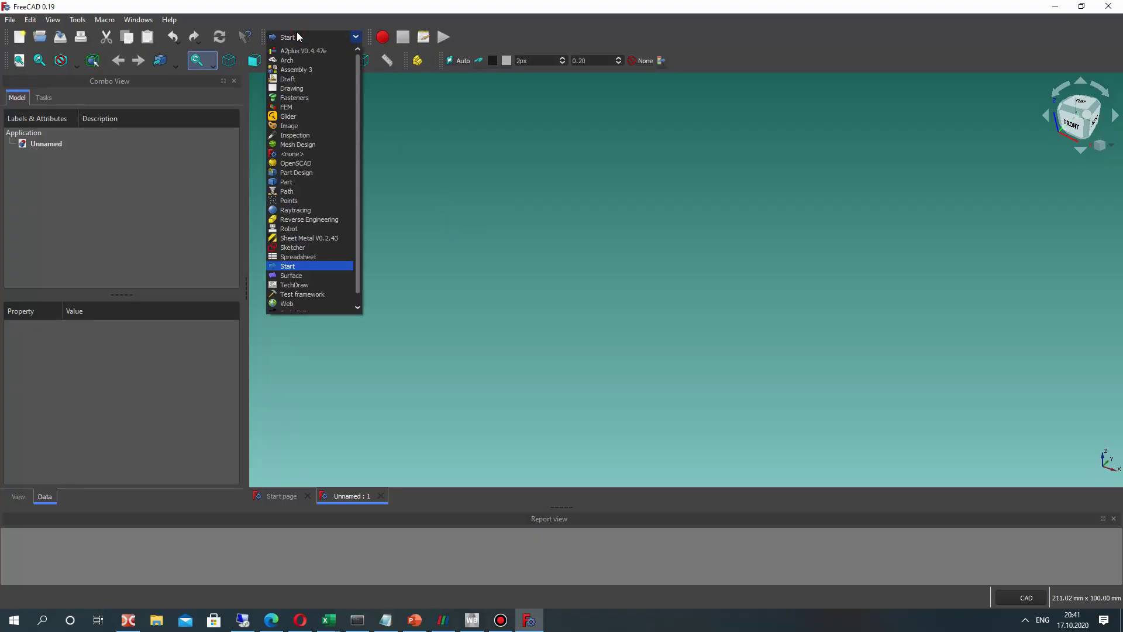
{"action": "left_click", "coordinate": [289, 172]}
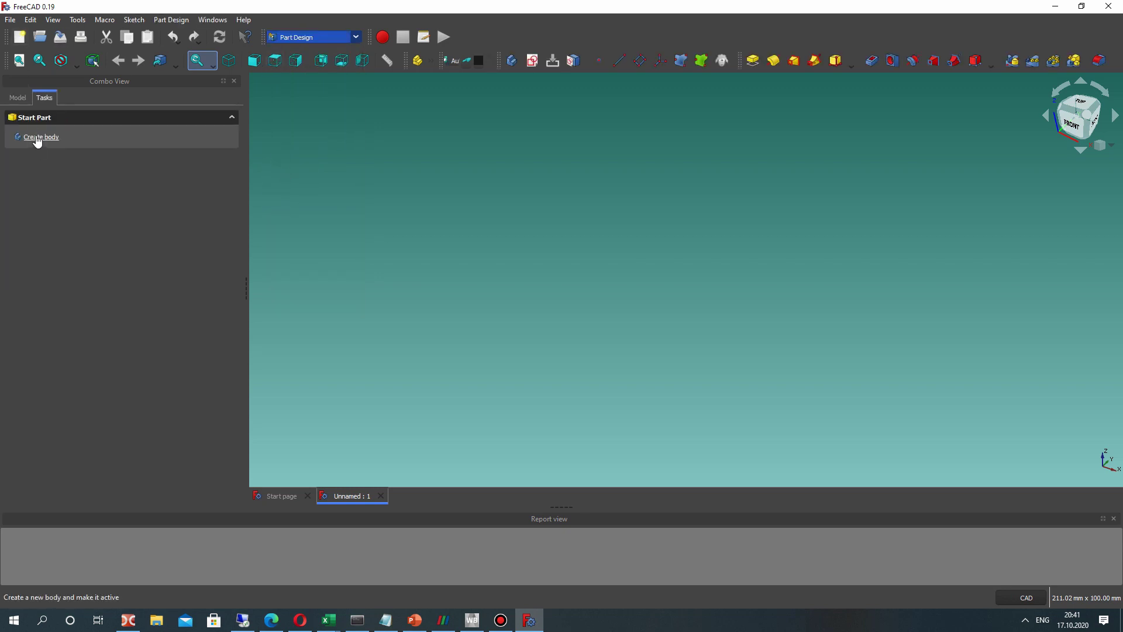
Create a new Body and start an empty sketch on its XY_Plane
{"action": "left_click", "coordinate": [40, 140]}
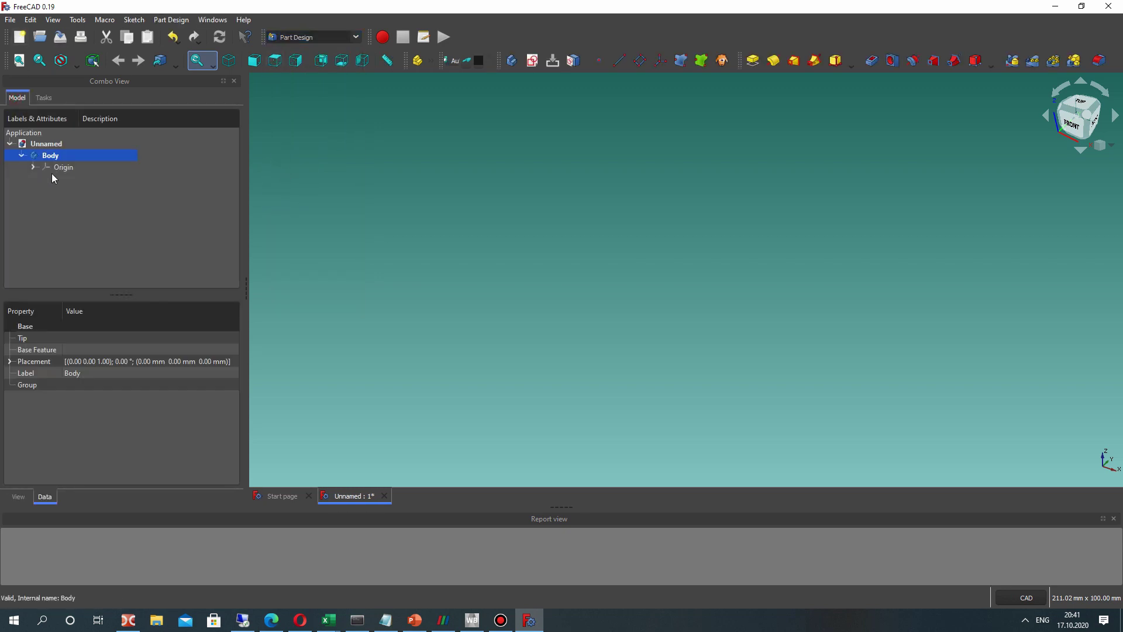
{"action": "left_click", "coordinate": [532, 61]}
{"action": "left_click", "coordinate": [641, 183]}
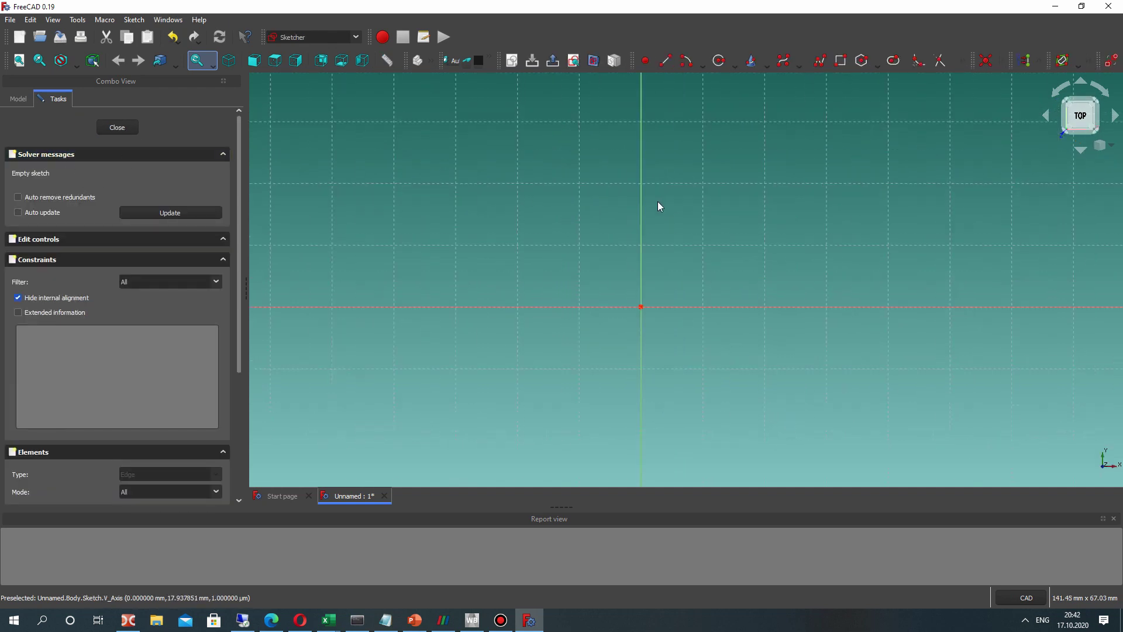
Draw a regular hexagon centred on the sketch origin
{"action": "left_click", "coordinate": [879, 64]}
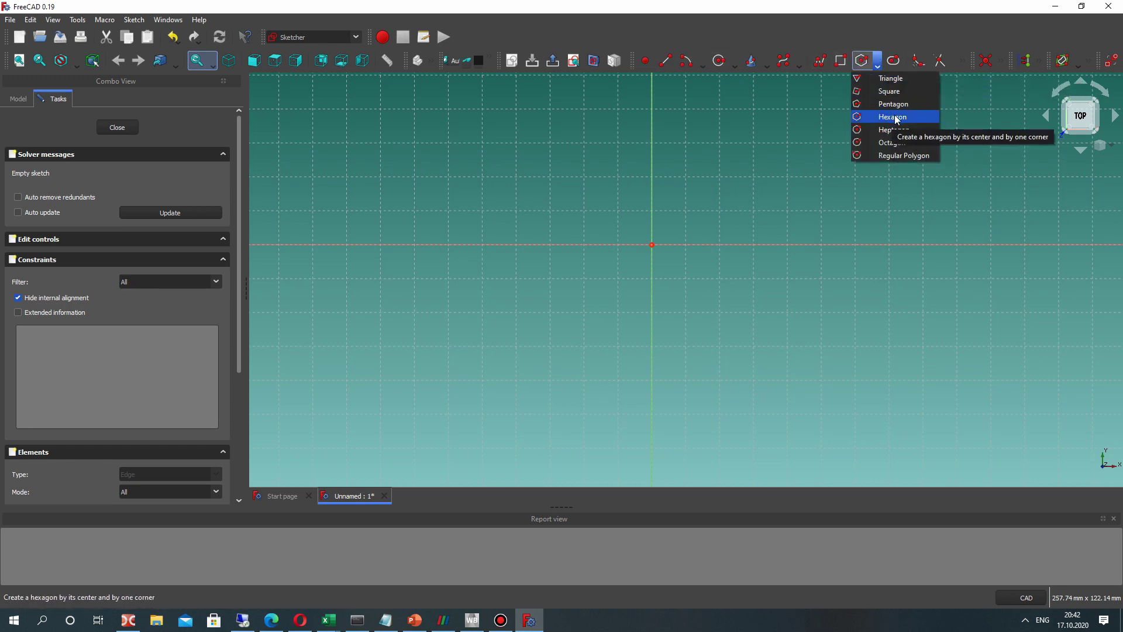
{"action": "left_click", "coordinate": [896, 117]}
{"action": "left_click", "coordinate": [652, 245]}
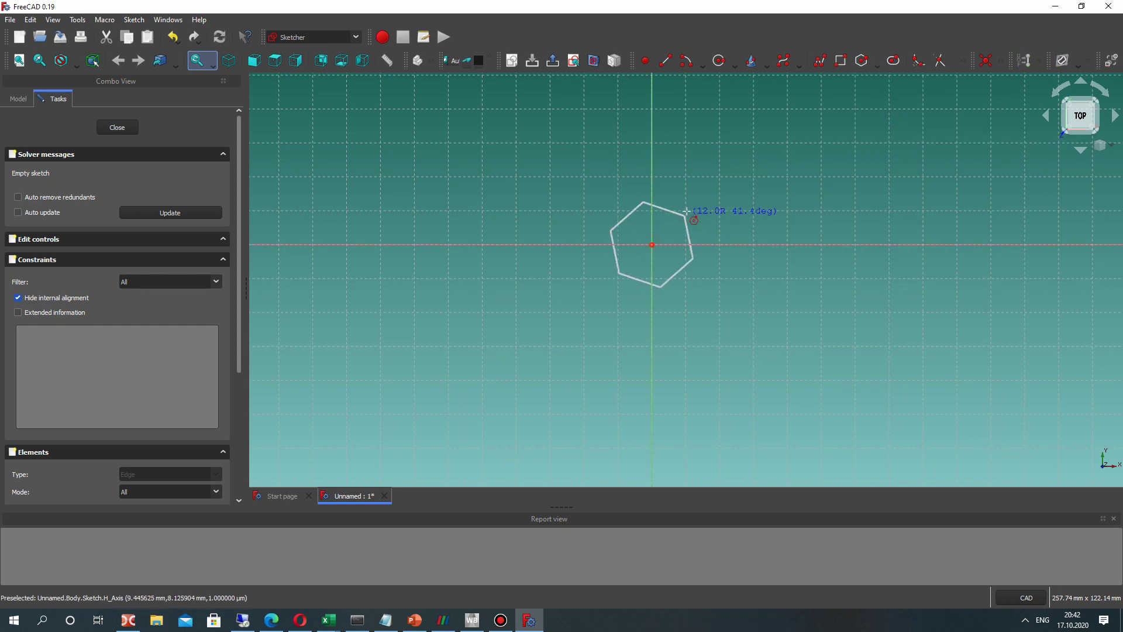
{"action": "left_click", "coordinate": [685, 213]}
{"action": "scroll", "coordinate": [658, 211], "scroll_direction": "up", "scroll_amount": 3}
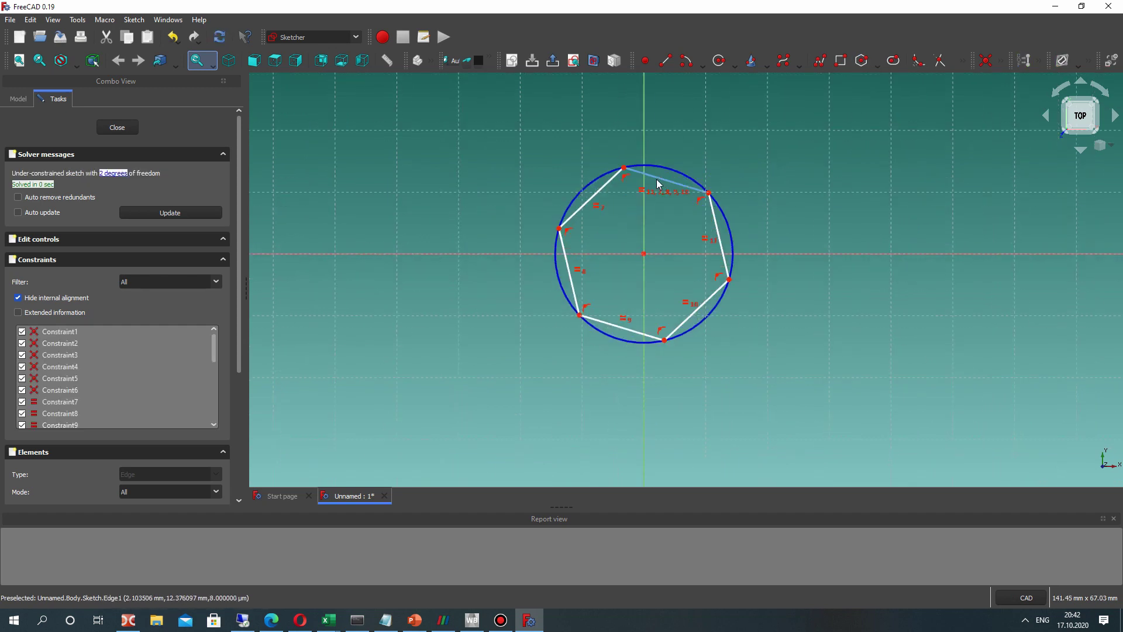
Make the hexagon's top edge horizontal and set a 3 mm centre-to-corner horizontal distance
{"action": "left_click", "coordinate": [1003, 63]}
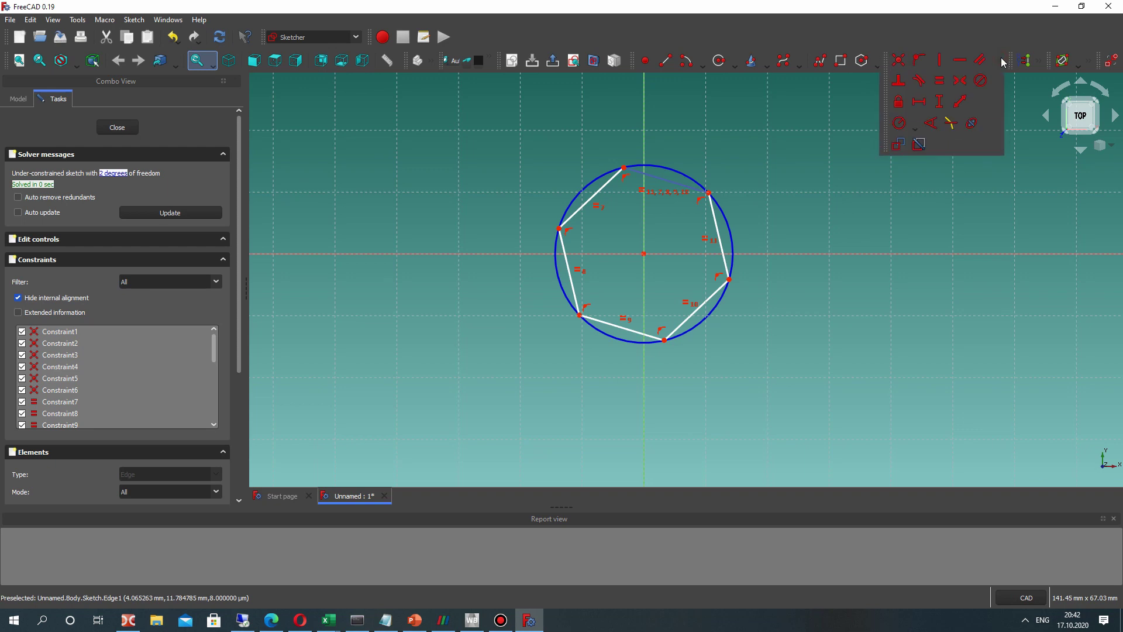
{"action": "left_click", "coordinate": [931, 102]}
{"action": "left_click", "coordinate": [1002, 65]}
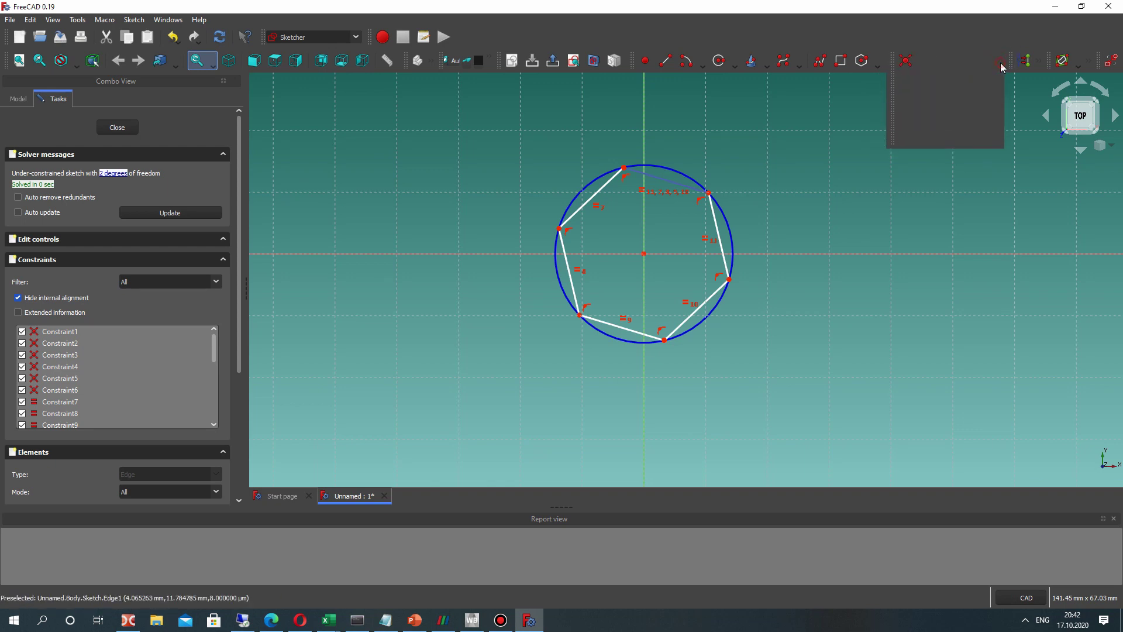
{"action": "left_click", "coordinate": [953, 62]}
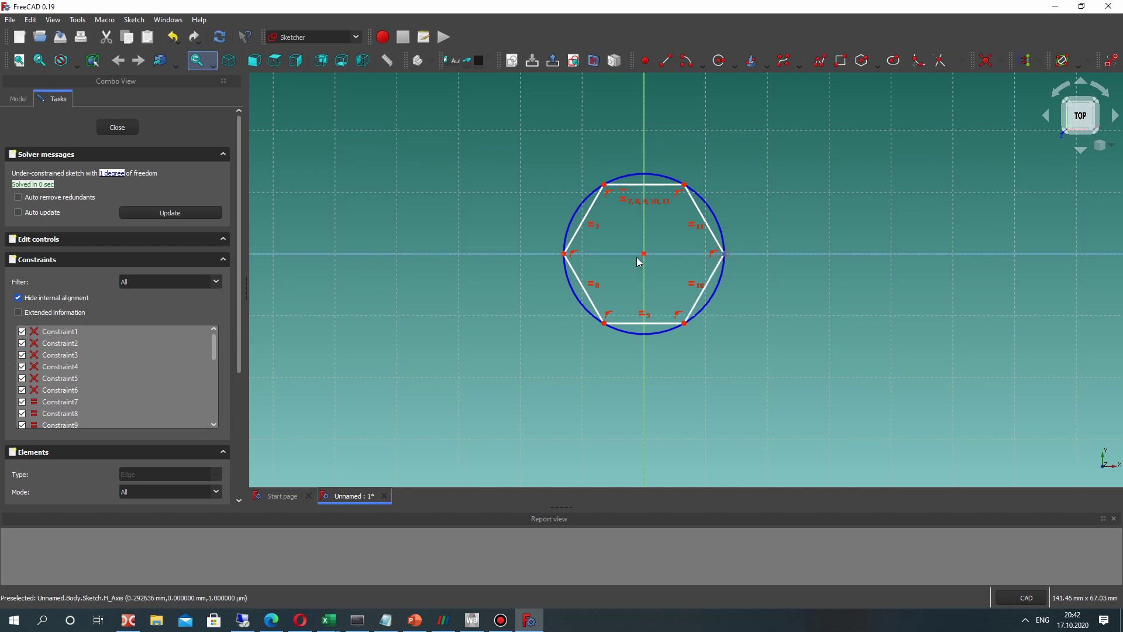
{"action": "left_click", "coordinate": [1004, 59]}
{"action": "left_click", "coordinate": [924, 108]}
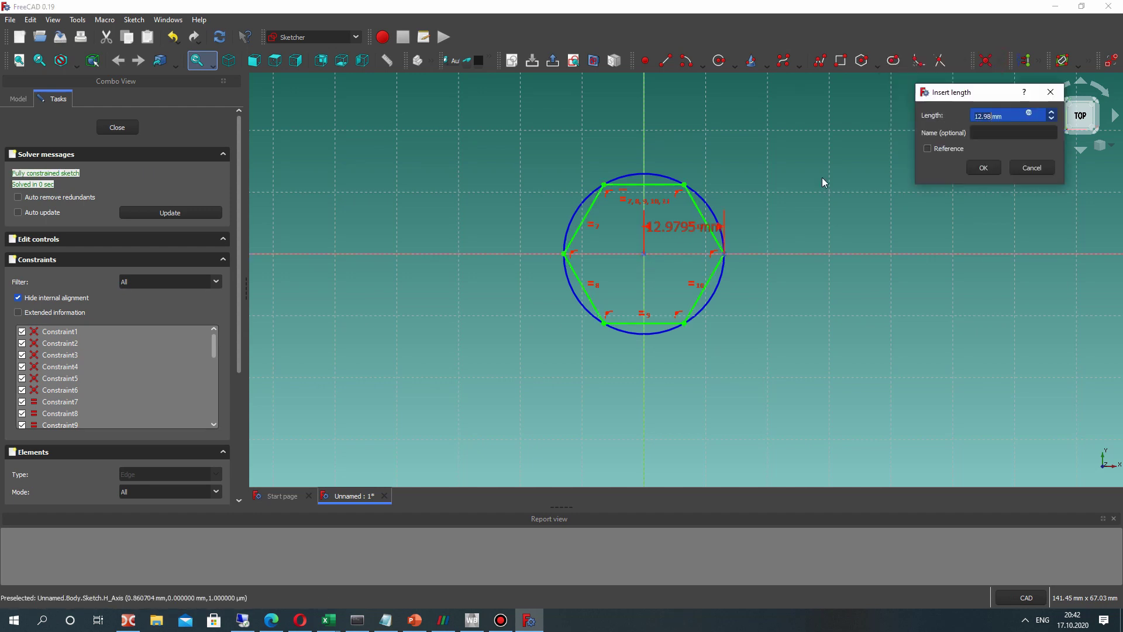
{"action": "type", "text": "3"}
{"action": "key", "text": "Return"}
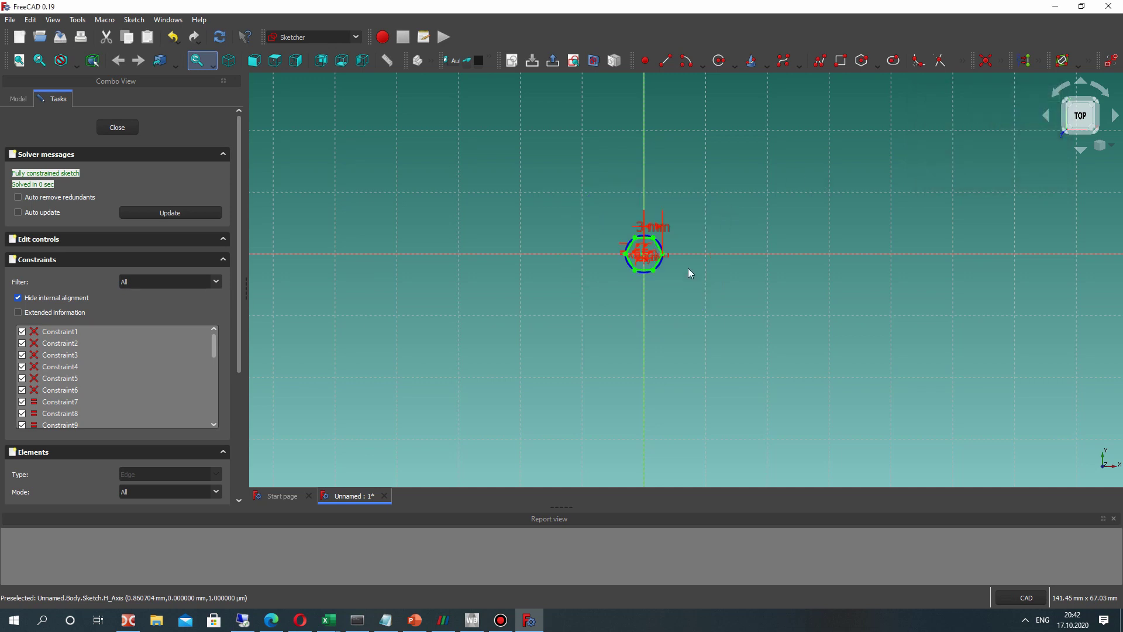
{"action": "scroll", "coordinate": [669, 243], "scroll_direction": "up", "scroll_amount": 5}
{"action": "left_click_drag", "start_coordinate": [631, 161], "coordinate": [626, 253]}
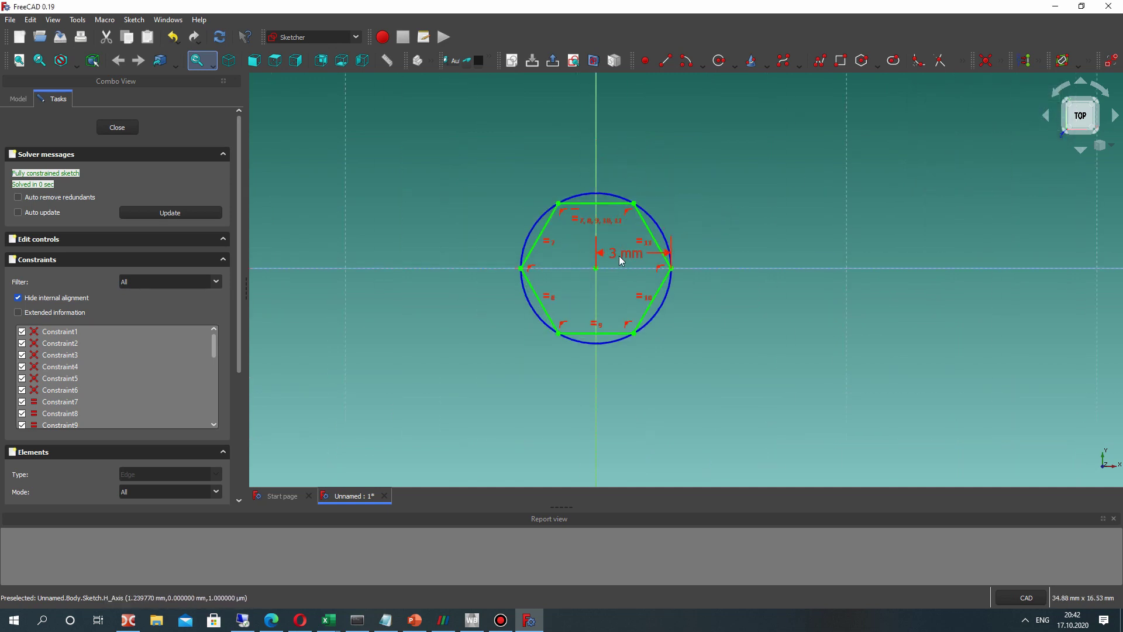
Add a circle at the origin around the hexagon with a 7 mm diameter
{"action": "left_click", "coordinate": [719, 61]}
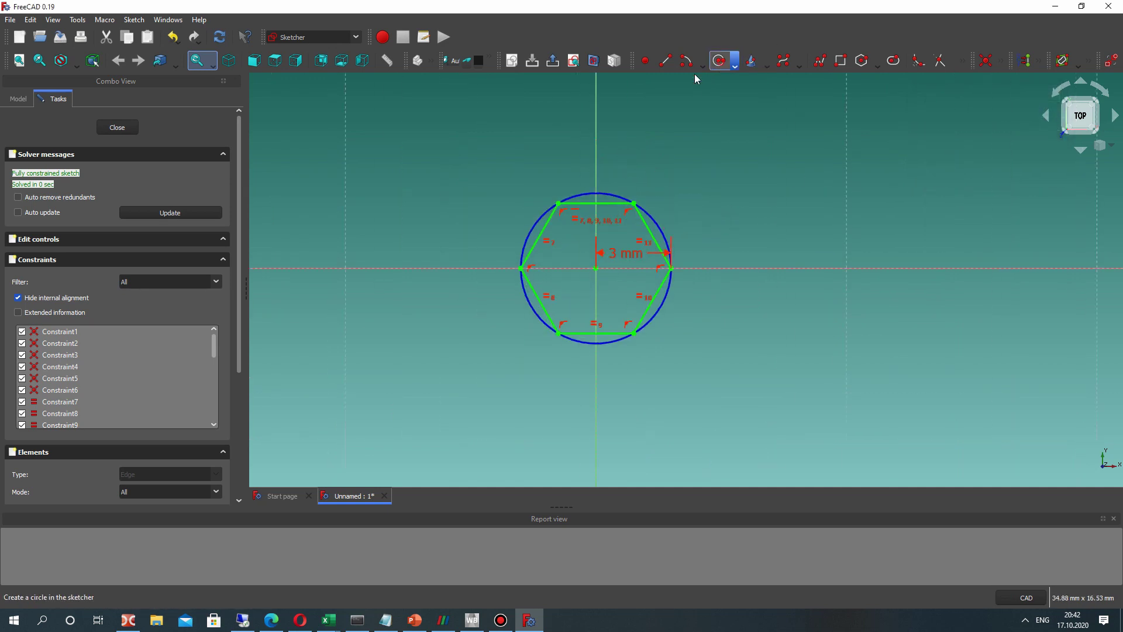
{"action": "left_click", "coordinate": [595, 269]}
{"action": "left_click", "coordinate": [662, 171]}
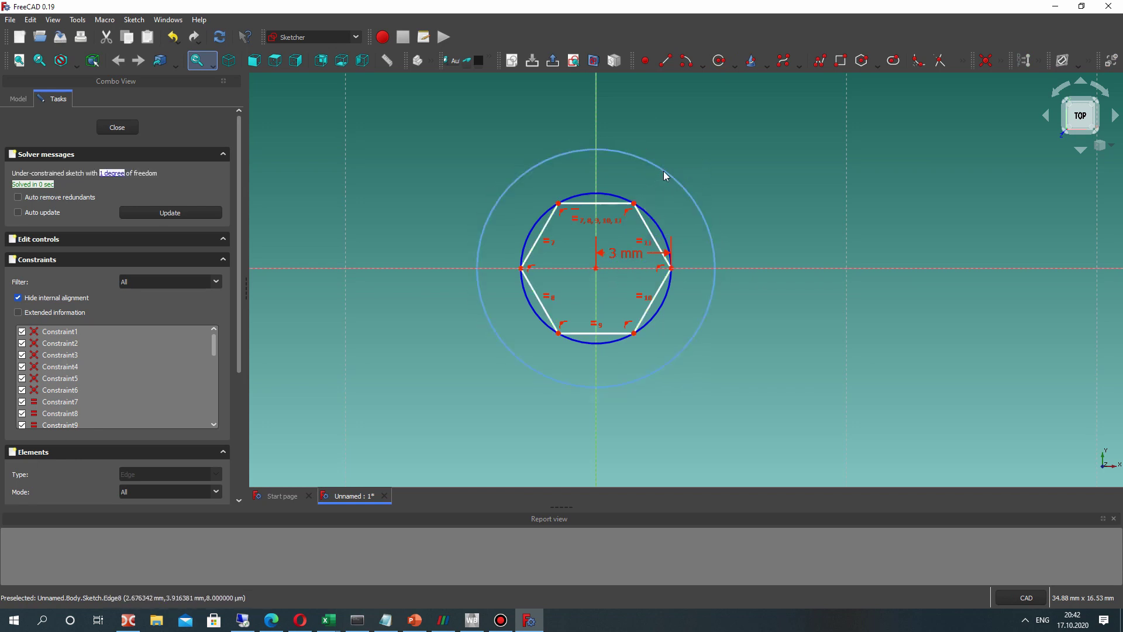
{"action": "left_click", "coordinate": [1001, 61]}
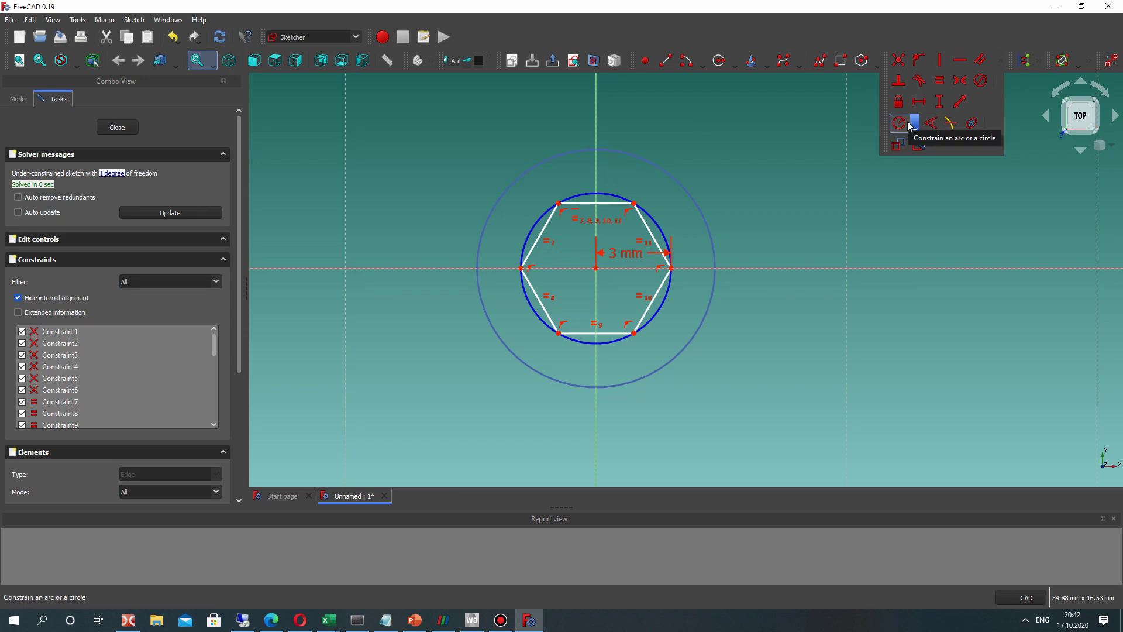
{"action": "left_click", "coordinate": [915, 125]}
{"action": "left_click", "coordinate": [925, 154]}
{"action": "left_click", "coordinate": [666, 178]}
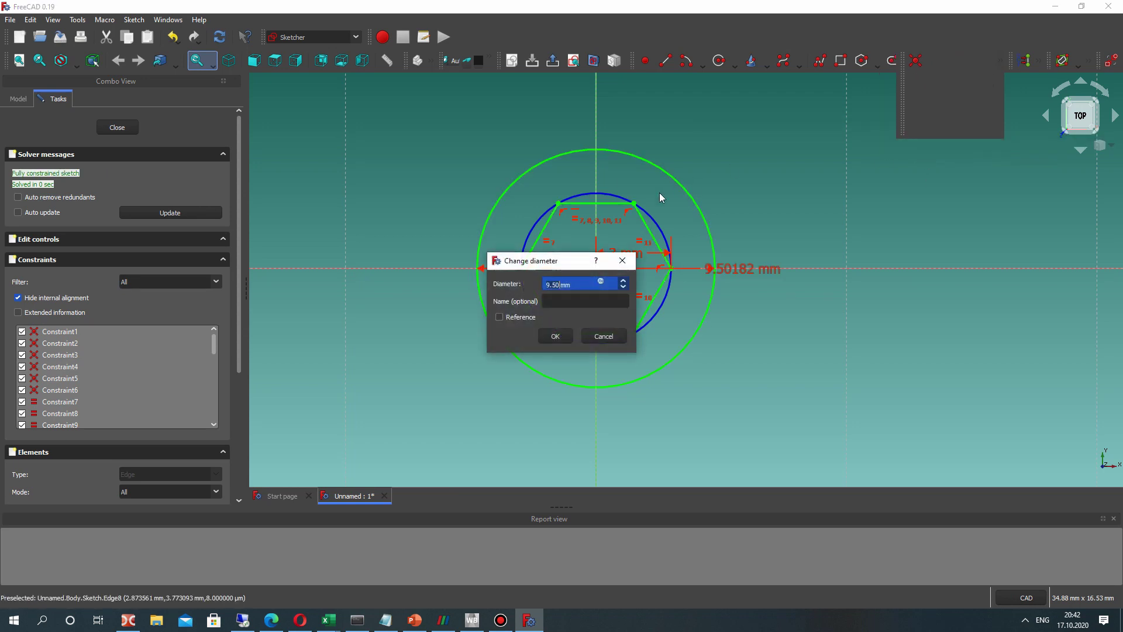
{"action": "left_click", "coordinate": [556, 335]}
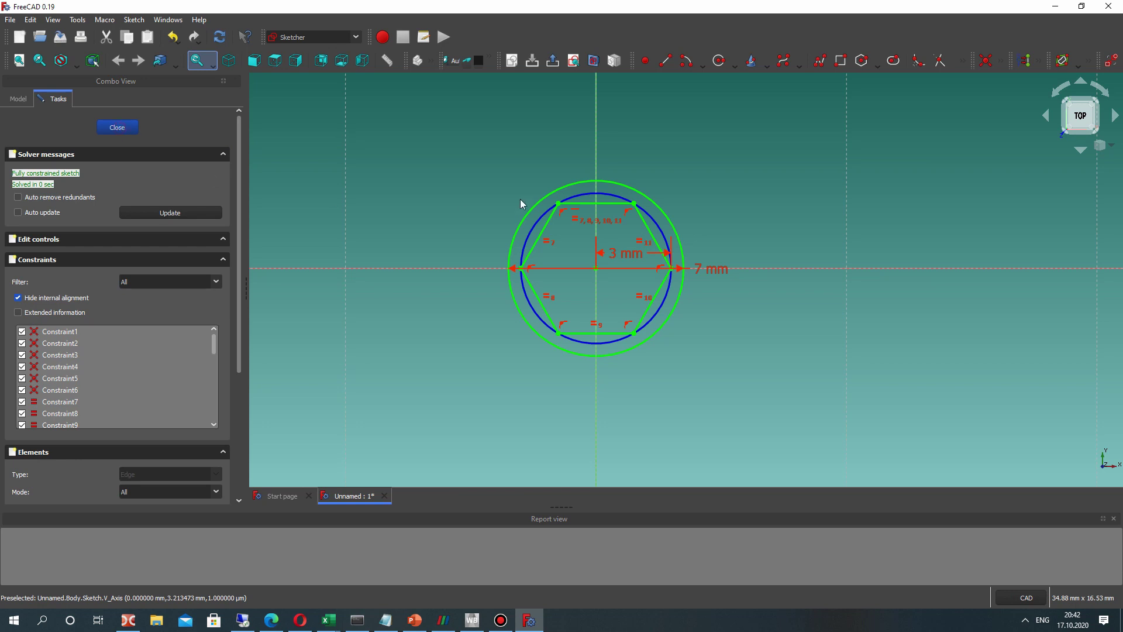
{"action": "scroll", "coordinate": [630, 218], "scroll_direction": "up", "scroll_amount": 7}
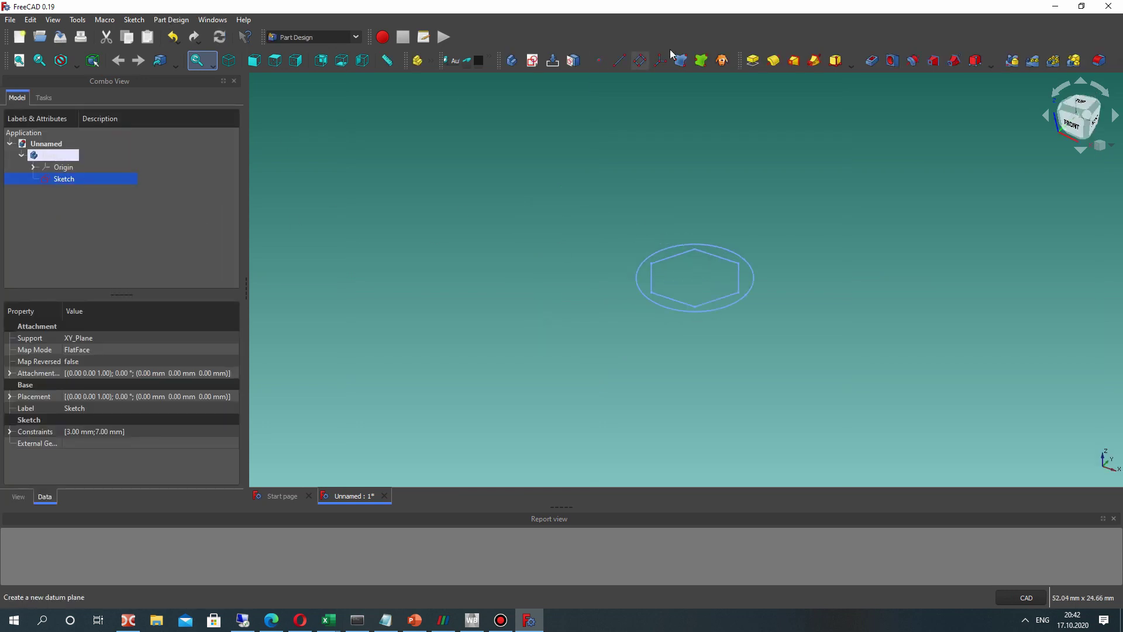
Pad the hexagon sketch 10 mm into a solid
{"action": "left_click", "coordinate": [753, 60]}
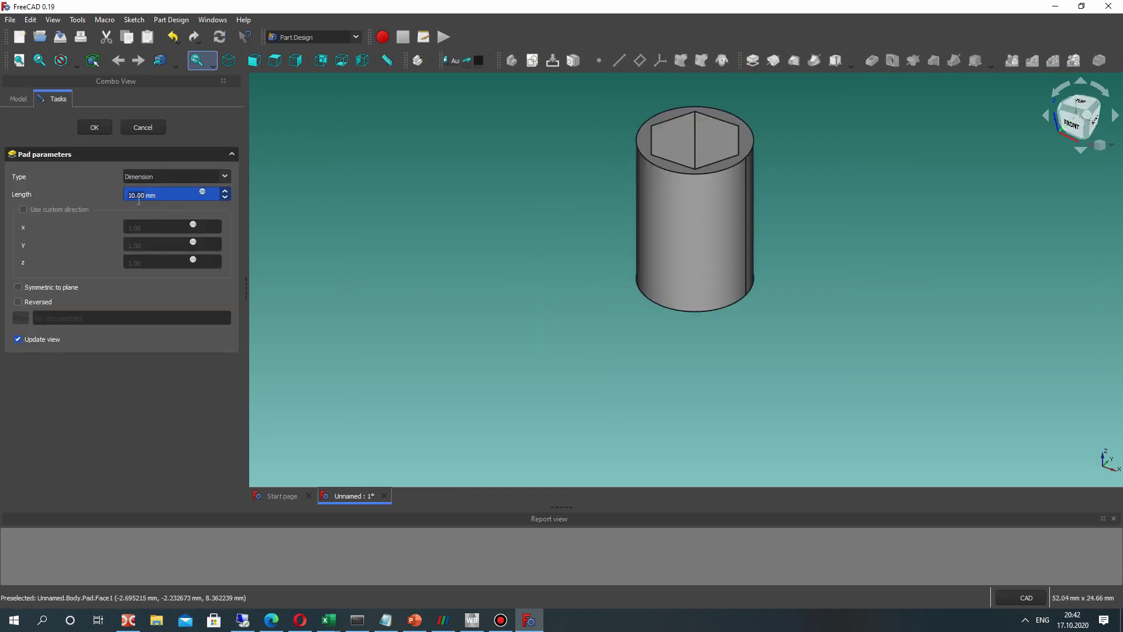
{"action": "left_click", "coordinate": [97, 133]}
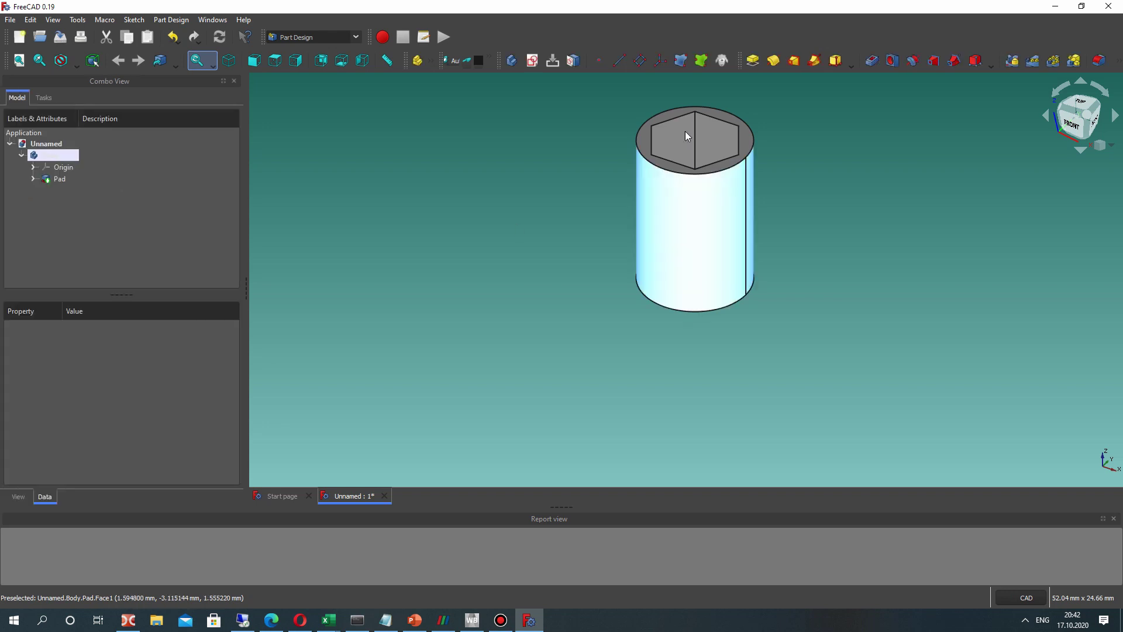
{"action": "middle_click_drag", "start_coordinate": [626, 275], "coordinate": [617, 141]}
Create a datum plane on the cylinder's top face and start a sketch on it
{"action": "left_click", "coordinate": [636, 150]}
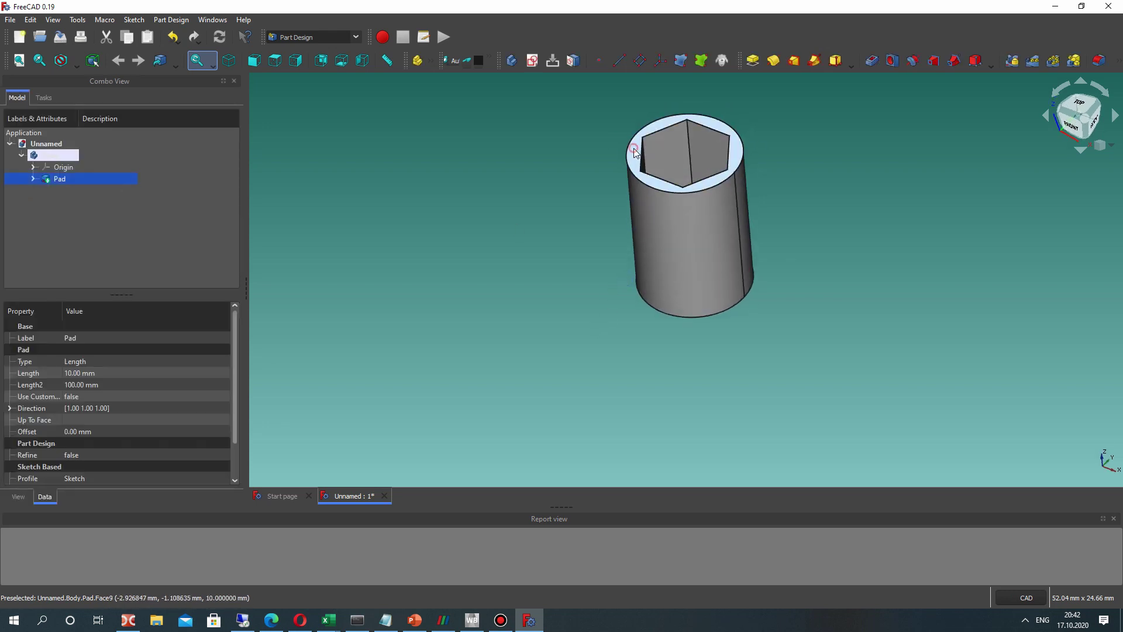
{"action": "left_click", "coordinate": [639, 64]}
{"action": "left_click", "coordinate": [91, 127]}
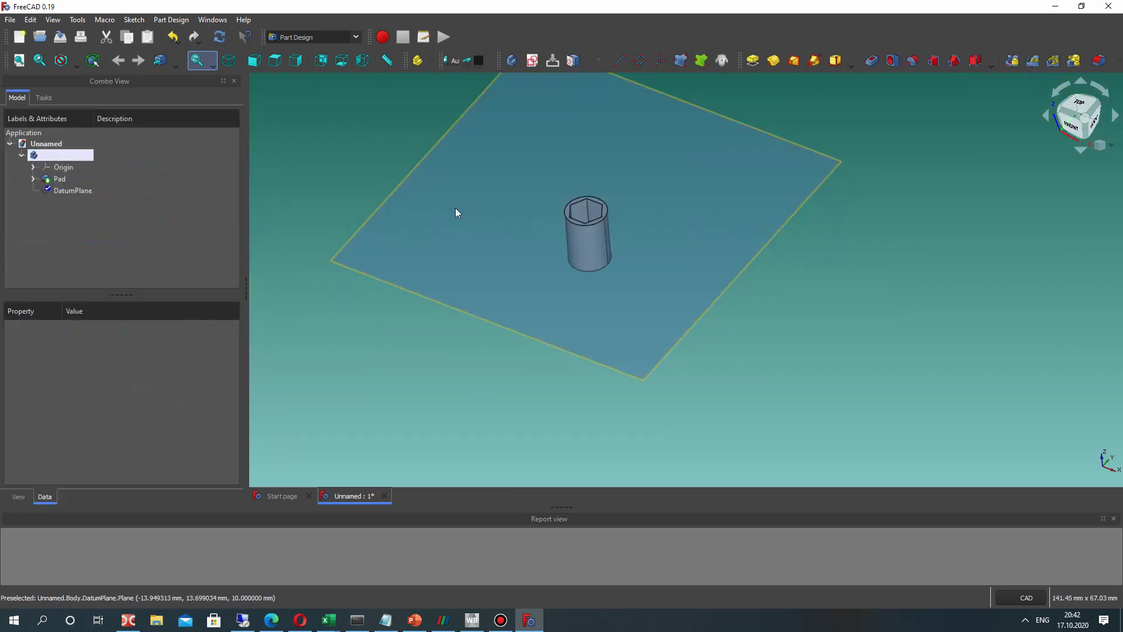
{"action": "left_click", "coordinate": [69, 191]}
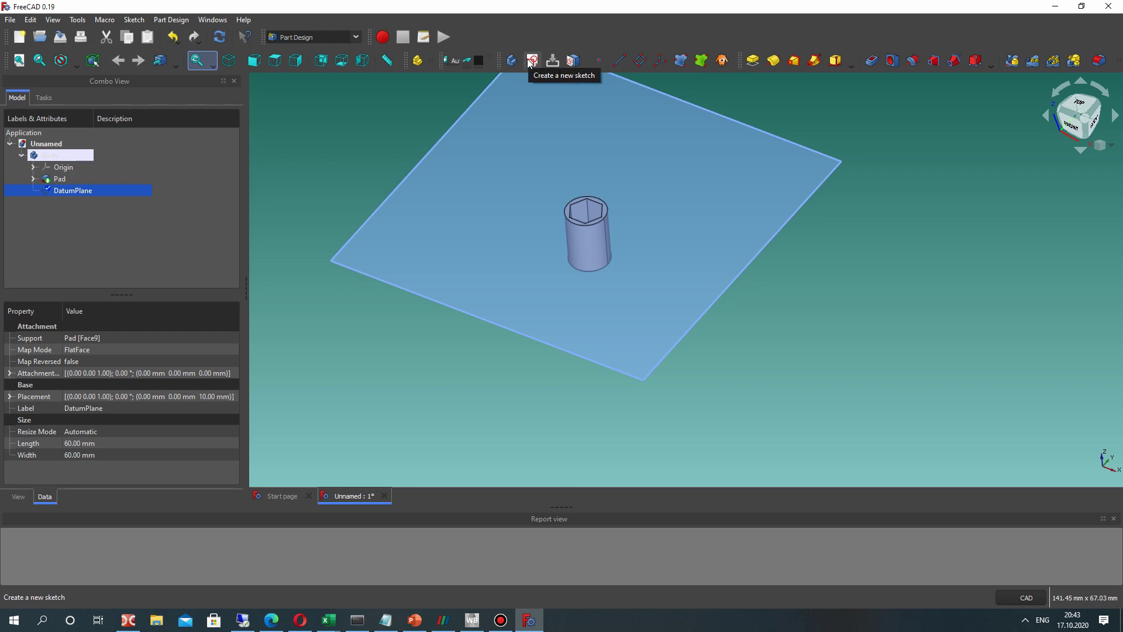
{"action": "left_click", "coordinate": [532, 60]}
{"action": "scroll", "coordinate": [605, 338], "scroll_direction": "up", "scroll_amount": 4}
Draw an origin-centred circle, constrain its diameter to 7 mm, and exit the sketch
{"action": "left_click", "coordinate": [712, 60]}
{"action": "left_click", "coordinate": [583, 274]}
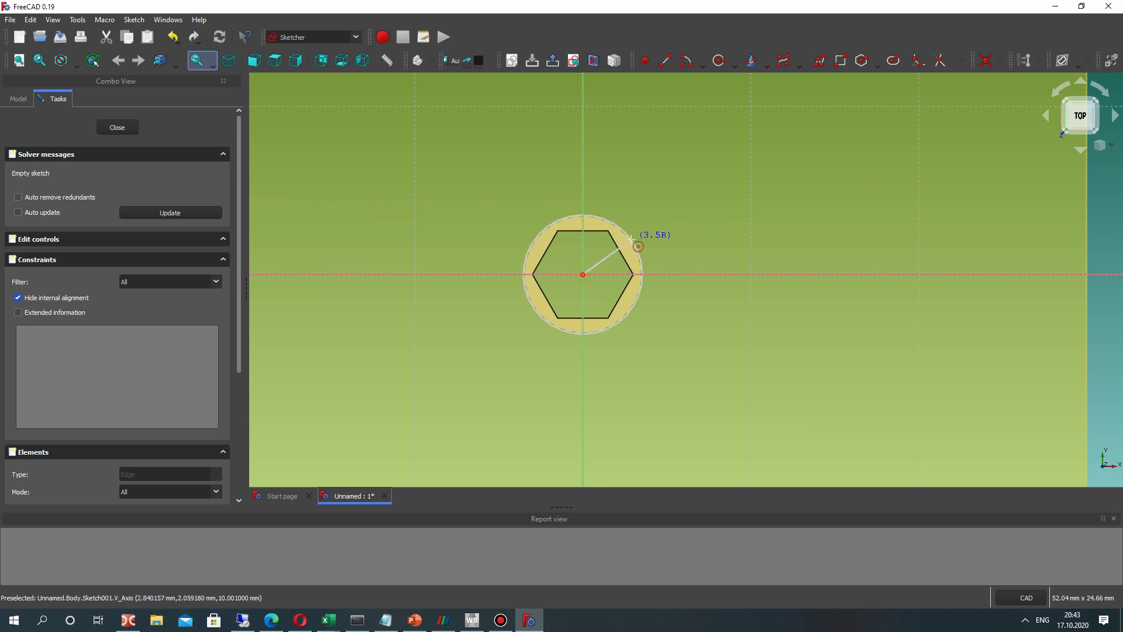
{"action": "left_click", "coordinate": [629, 249]}
{"action": "scroll", "coordinate": [630, 234], "scroll_direction": "up", "scroll_amount": 3}
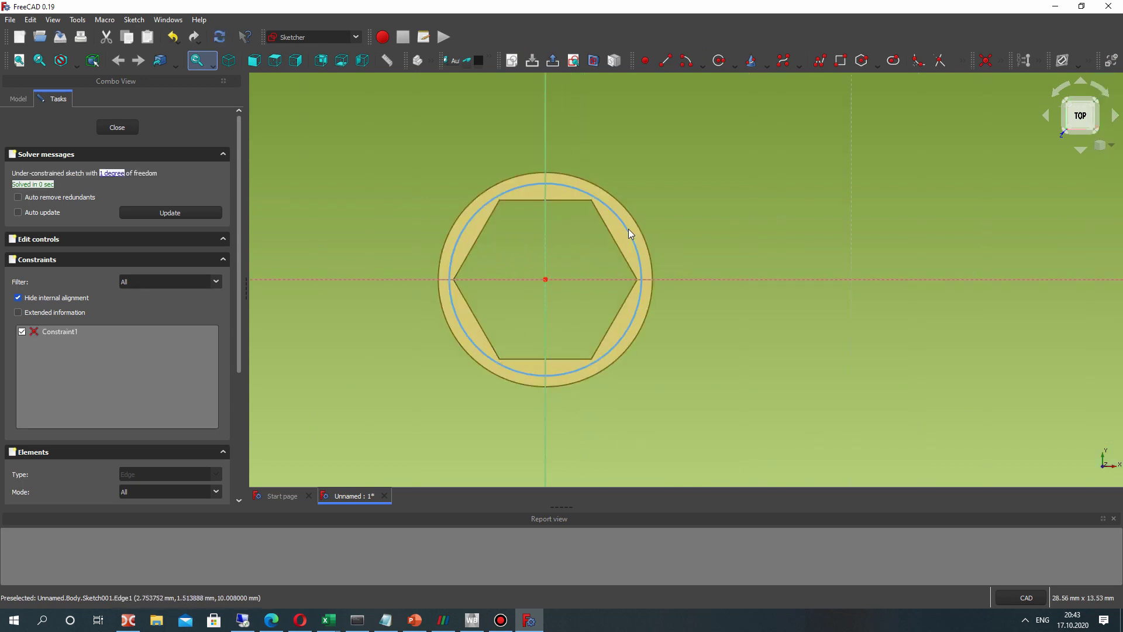
{"action": "left_click", "coordinate": [1000, 61]}
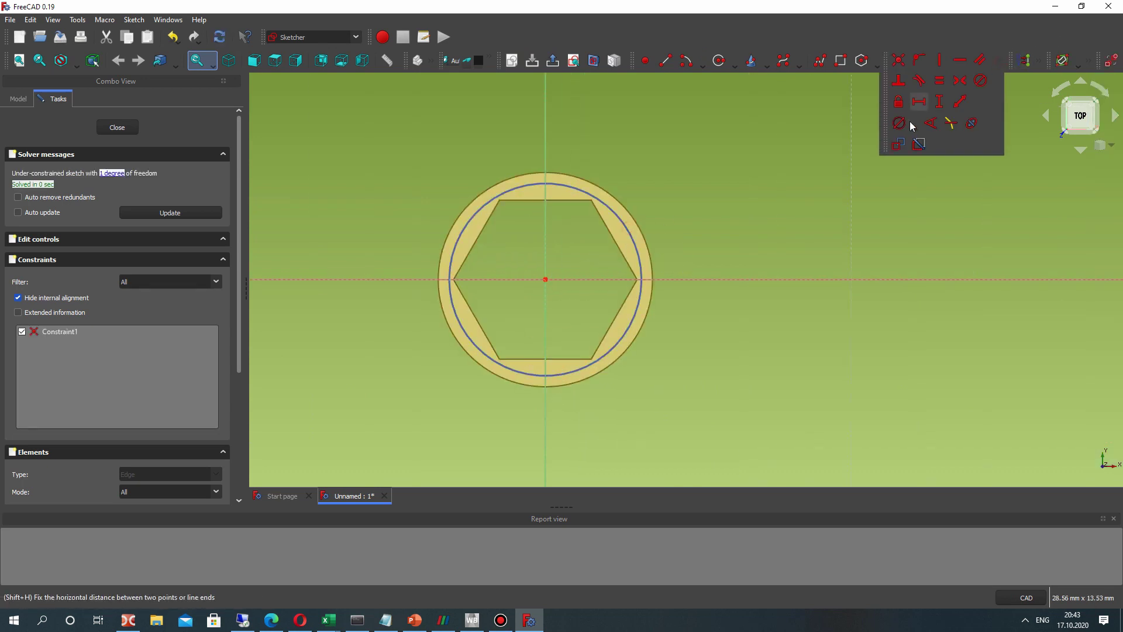
{"action": "left_click", "coordinate": [899, 122]}
{"action": "type", "text": "7"}
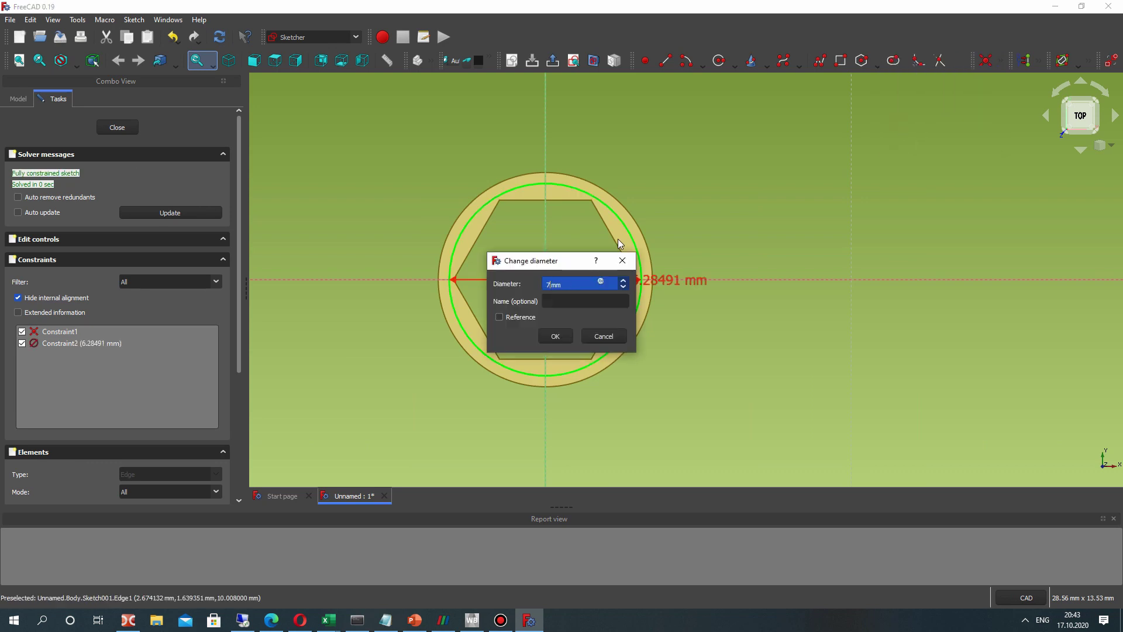
{"action": "left_click", "coordinate": [552, 336]}
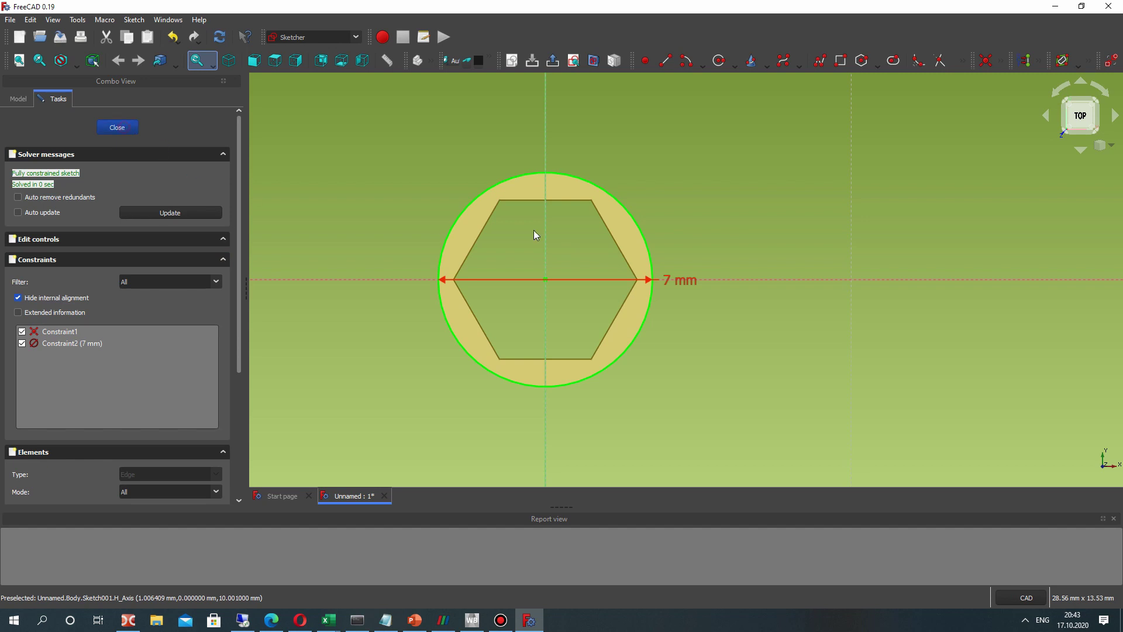
{"action": "key", "text": "Escape"}
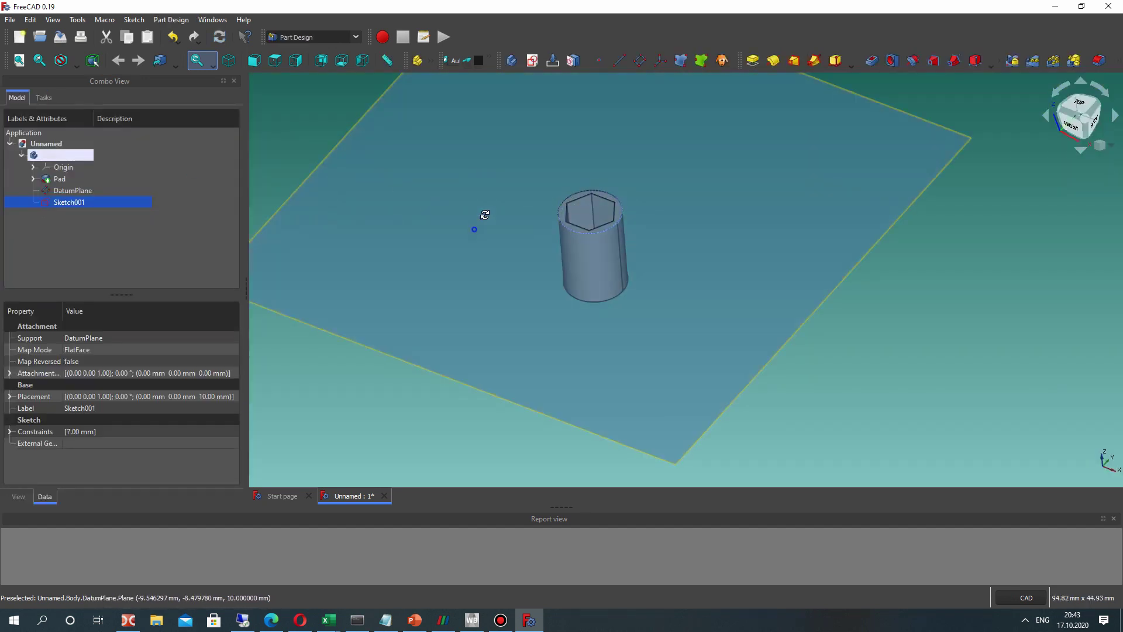
Hide the datum plane, cancelling an accidental pad along the way
{"action": "left_click", "coordinate": [59, 179]}
{"action": "left_click", "coordinate": [55, 193]}
{"action": "key", "text": "space"}
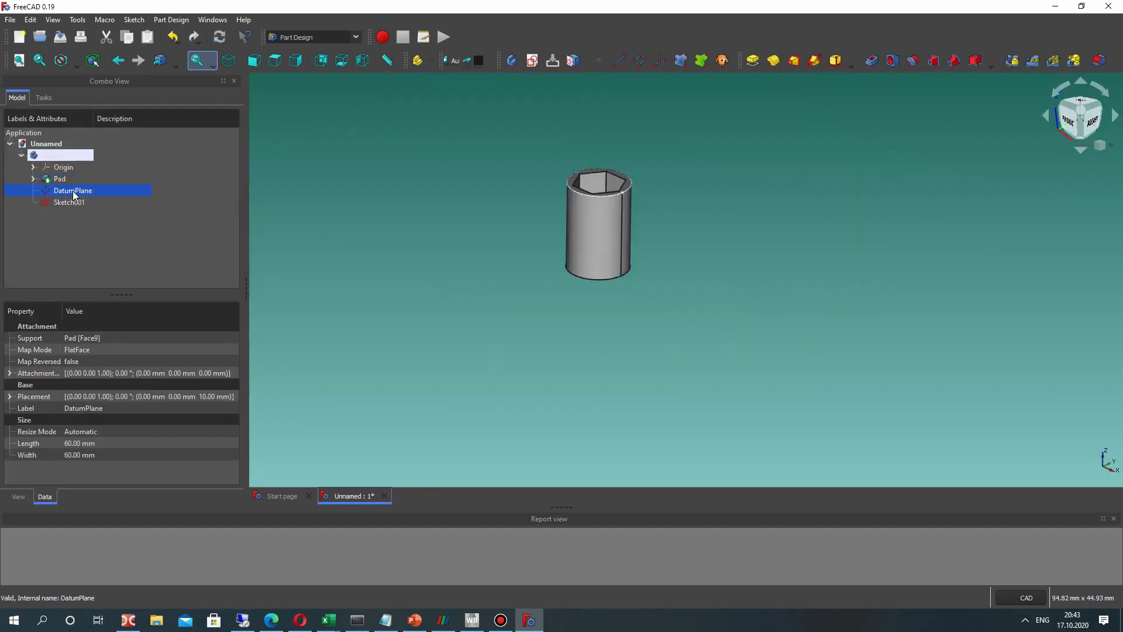
{"action": "scroll", "coordinate": [591, 146], "scroll_direction": "up", "scroll_amount": 2}
{"action": "middle_click_drag", "start_coordinate": [591, 146], "coordinate": [614, 159]}
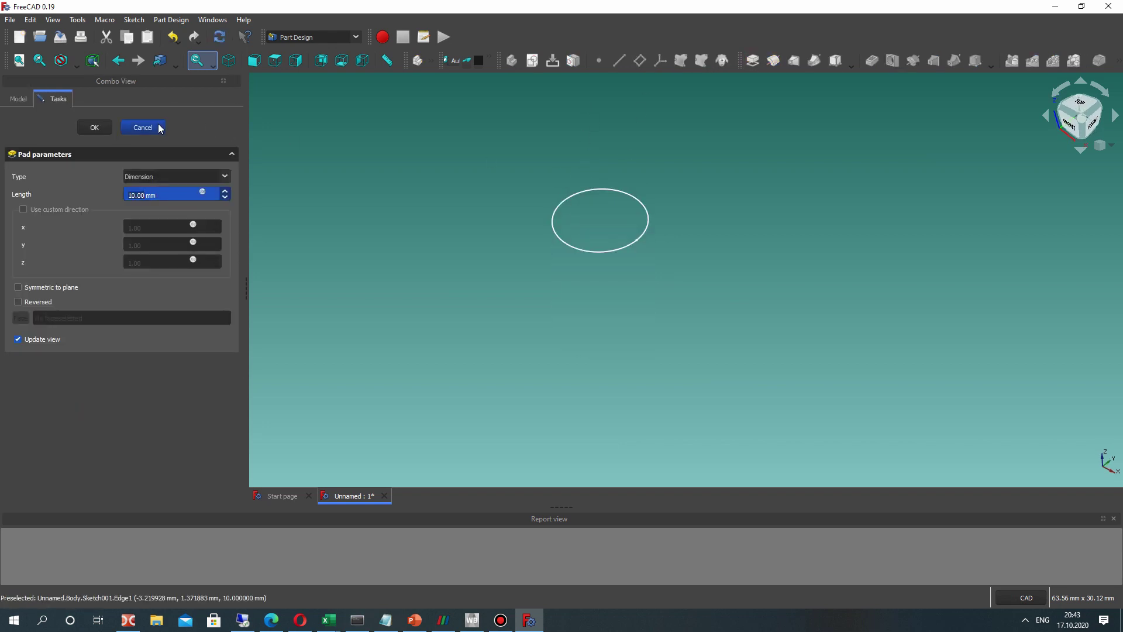
{"action": "left_click", "coordinate": [145, 127]}
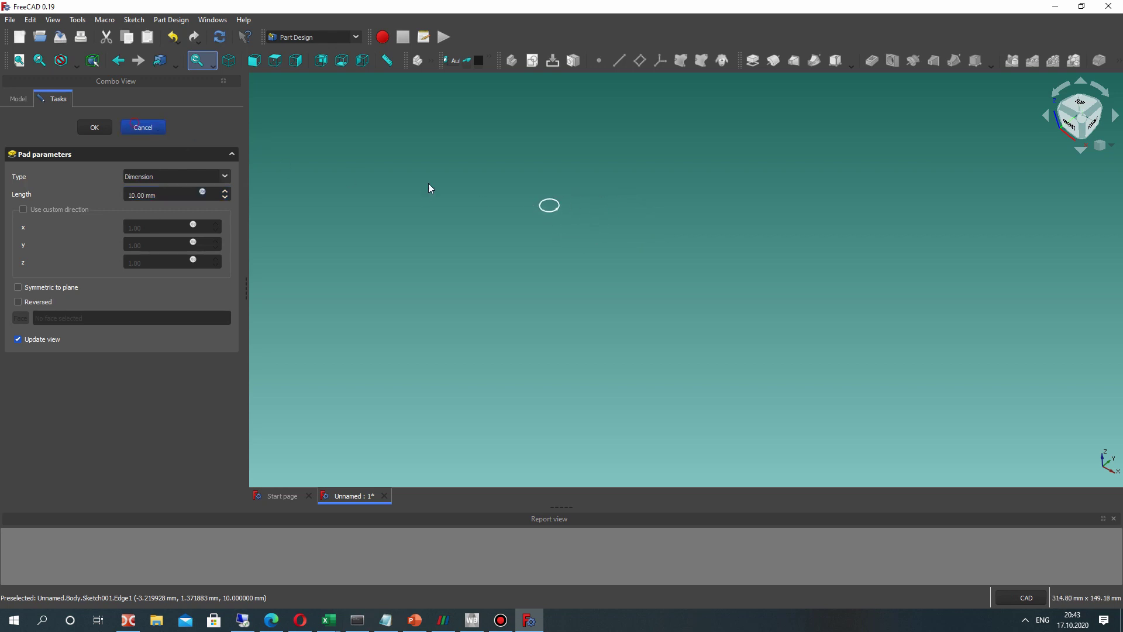
{"action": "left_click", "coordinate": [72, 190]}
{"action": "key", "text": "space"}
{"action": "scroll", "coordinate": [579, 215], "scroll_direction": "up", "scroll_amount": 4}
Pad Sketch001 90 mm to form the long shaft
{"action": "left_click", "coordinate": [77, 201]}
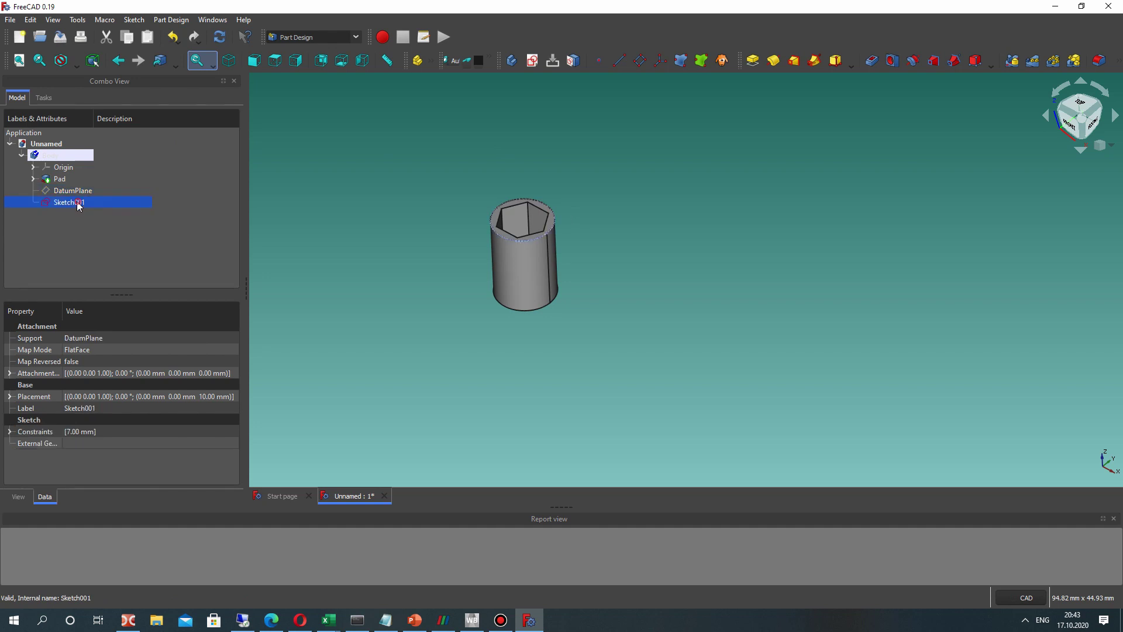
{"action": "left_click", "coordinate": [753, 60]}
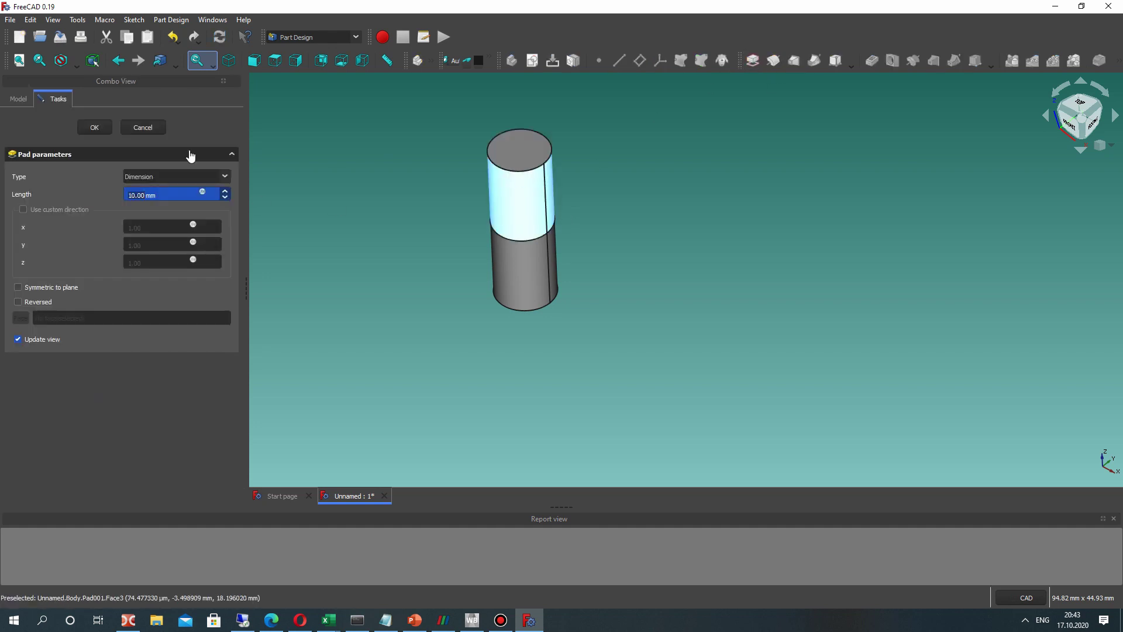
{"action": "type", "text": "9"}
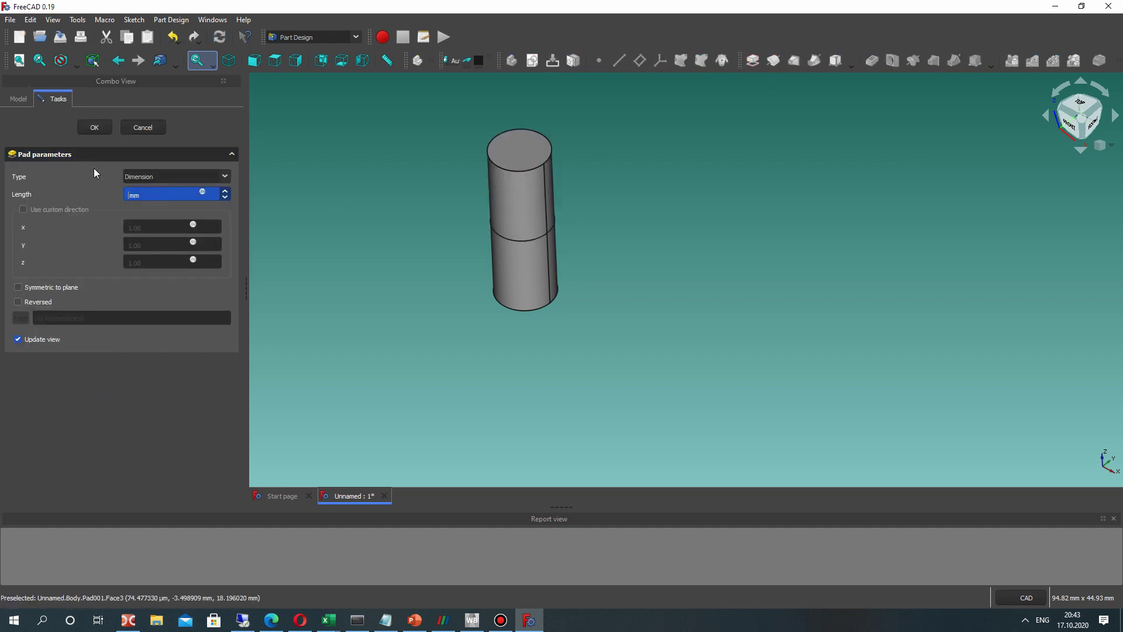
{"action": "type", "text": "0"}
{"action": "left_click", "coordinate": [96, 127]}
{"action": "middle_click_drag", "start_coordinate": [472, 205], "coordinate": [616, 227]}
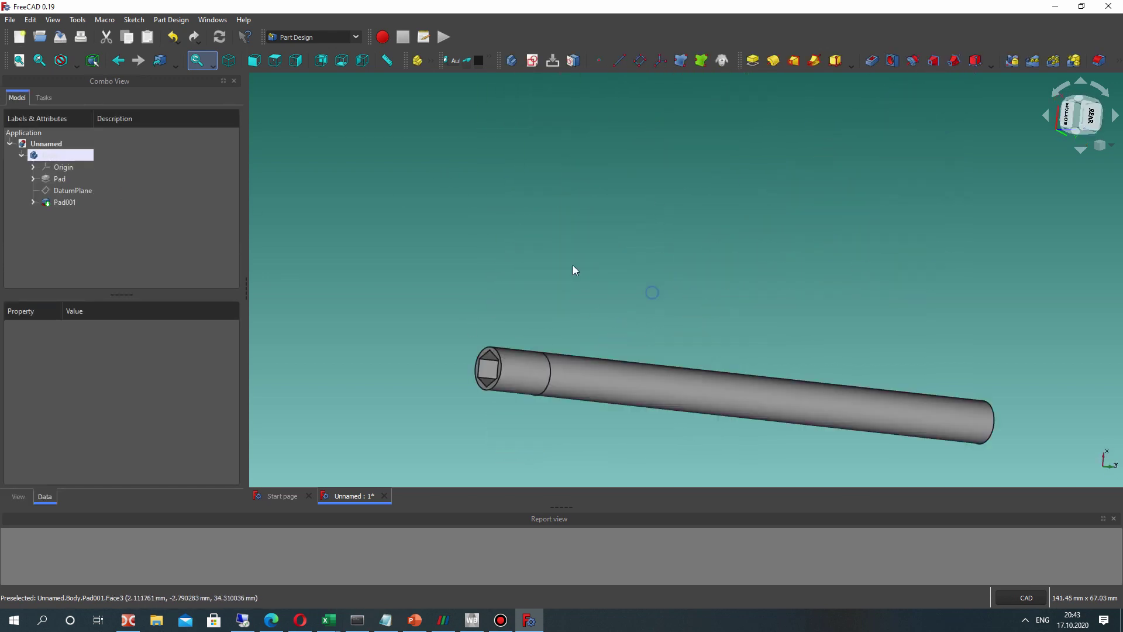
{"action": "scroll", "coordinate": [573, 379], "scroll_direction": "up", "scroll_amount": 3}
{"action": "left_click", "coordinate": [596, 349]}
{"action": "left_click", "coordinate": [555, 234]}
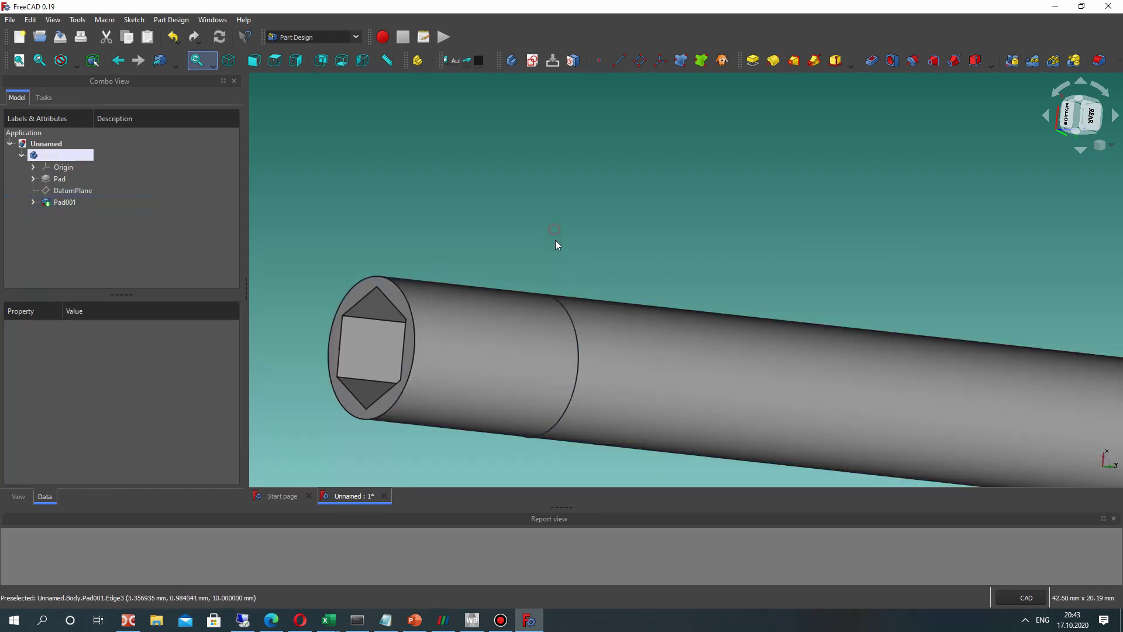
{"action": "scroll", "coordinate": [556, 237], "scroll_direction": "down", "scroll_amount": 2}
{"action": "middle_click_drag", "start_coordinate": [587, 272], "coordinate": [626, 306]}
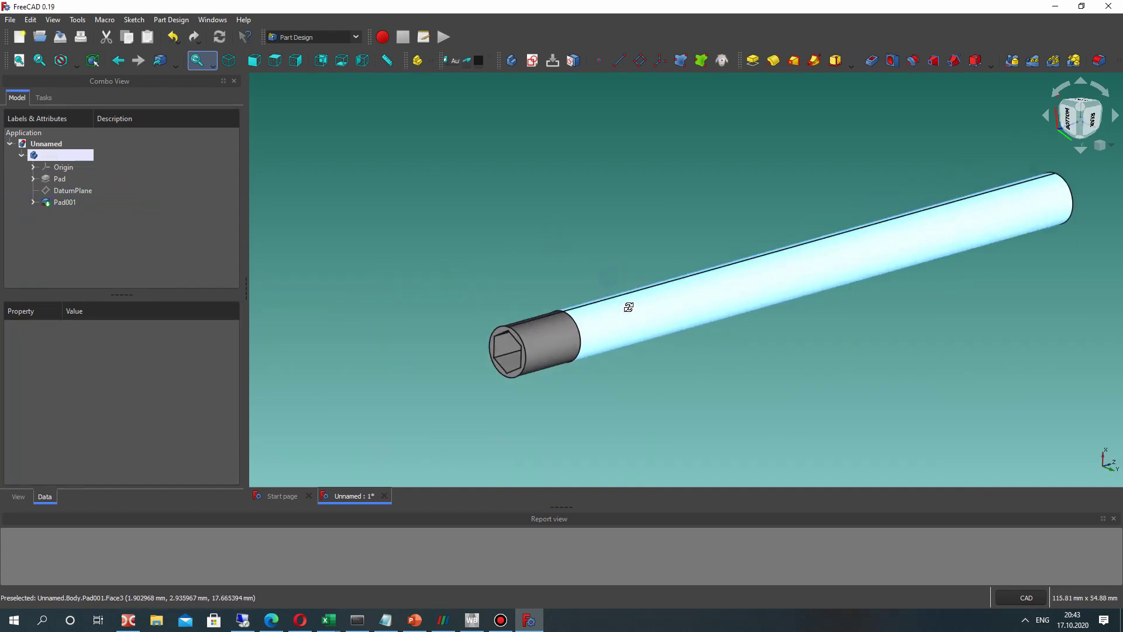
Set Pad001's Refine property to true
{"action": "left_click", "coordinate": [64, 202]}
{"action": "left_click", "coordinate": [63, 455]}
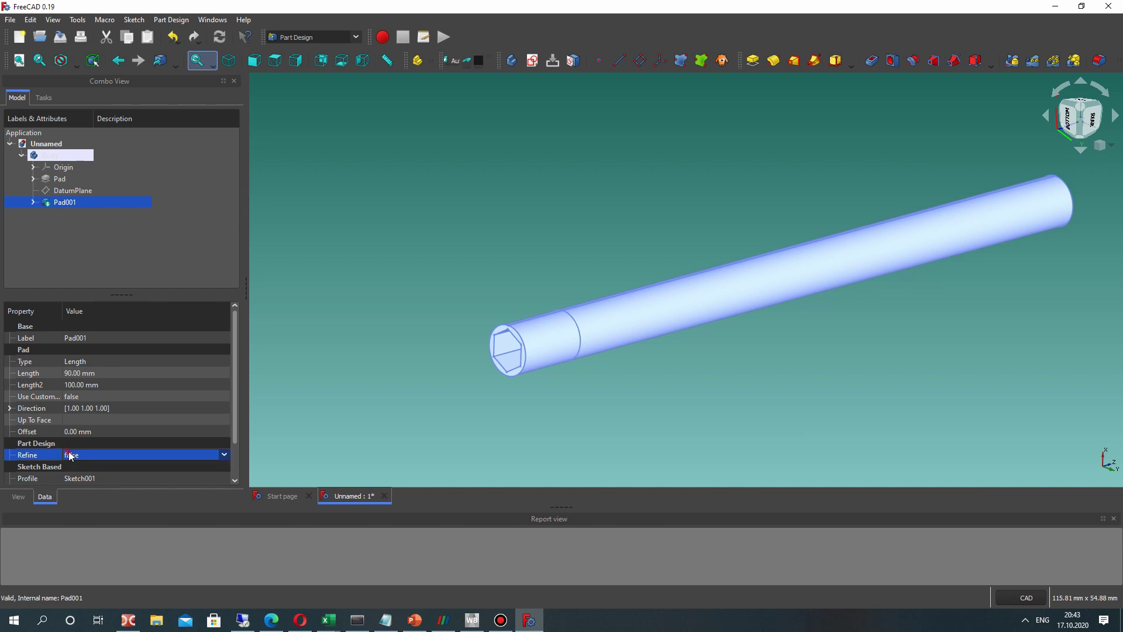
{"action": "left_click", "coordinate": [63, 455]}
{"action": "left_click", "coordinate": [72, 474]}
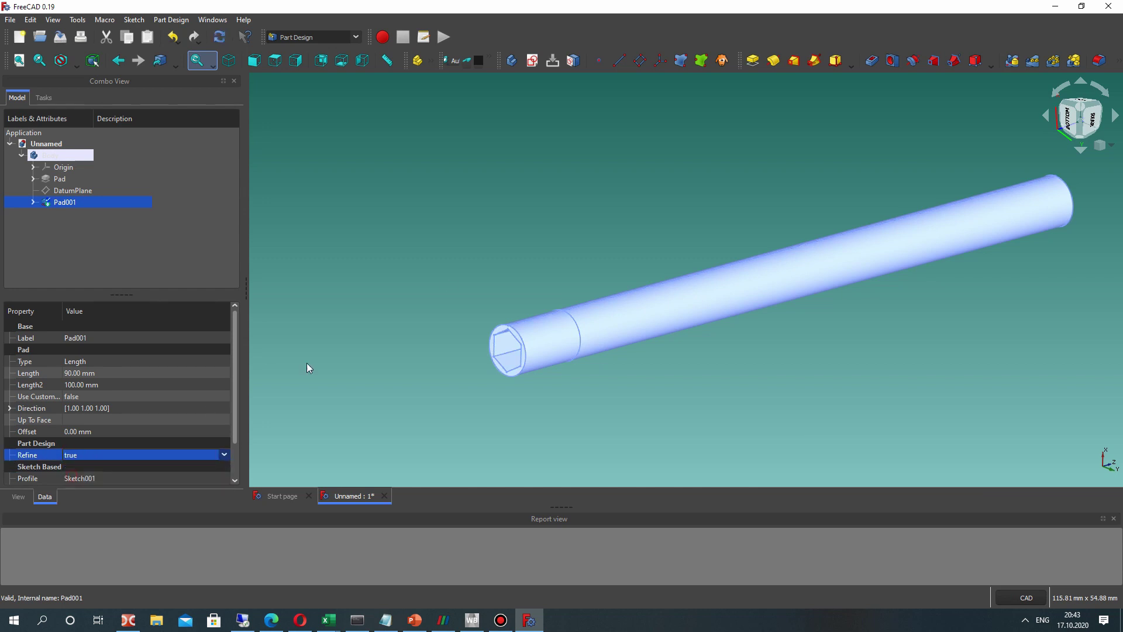
{"action": "left_click", "coordinate": [447, 279]}
{"action": "middle_click_drag", "start_coordinate": [857, 245], "coordinate": [669, 275]}
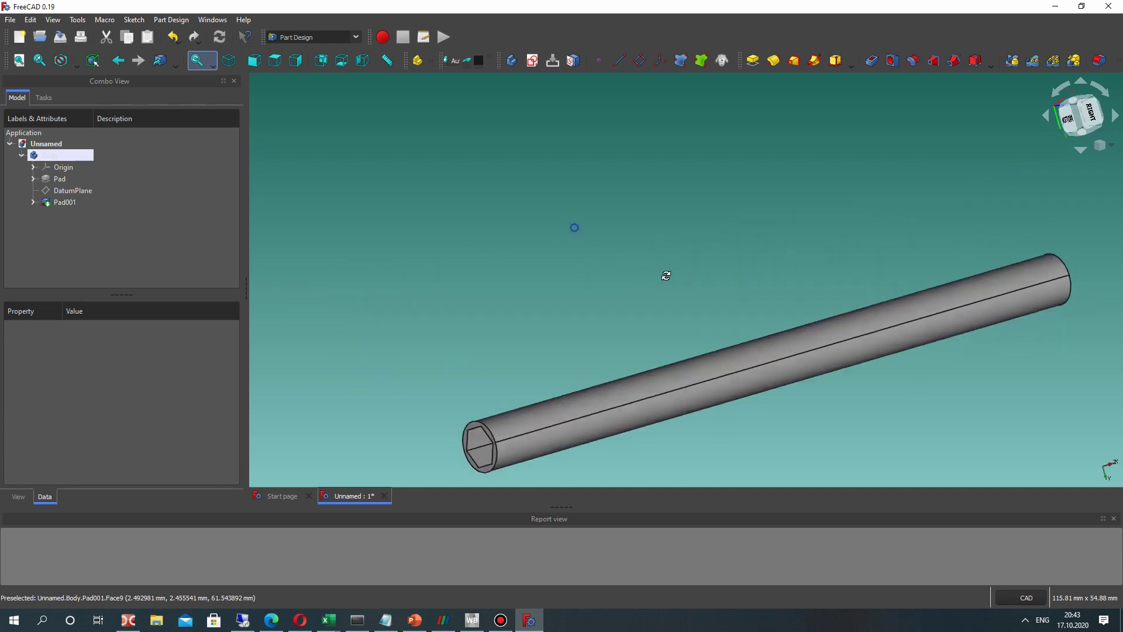
Start a new sketch on the YZ_Plane
{"action": "left_click", "coordinate": [511, 61]}
{"action": "scroll", "coordinate": [876, 230], "scroll_direction": "down", "scroll_amount": 4}
{"action": "middle_click_drag", "start_coordinate": [819, 222], "coordinate": [688, 182]}
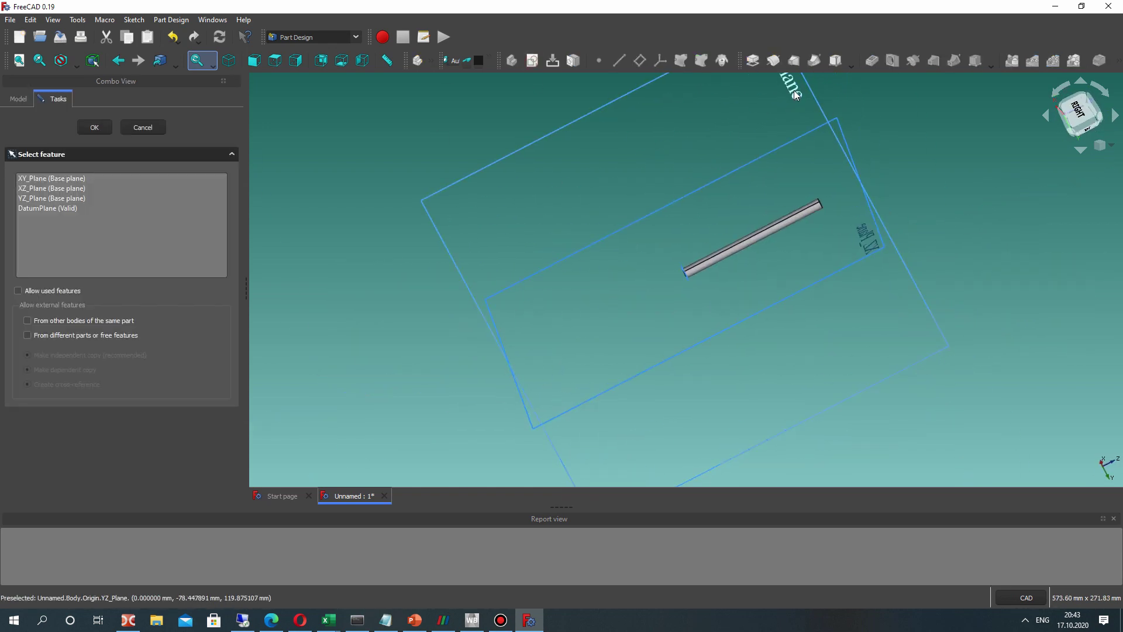
{"action": "left_click", "coordinate": [795, 93]}
{"action": "middle_click_drag", "start_coordinate": [681, 141], "coordinate": [644, 238]}
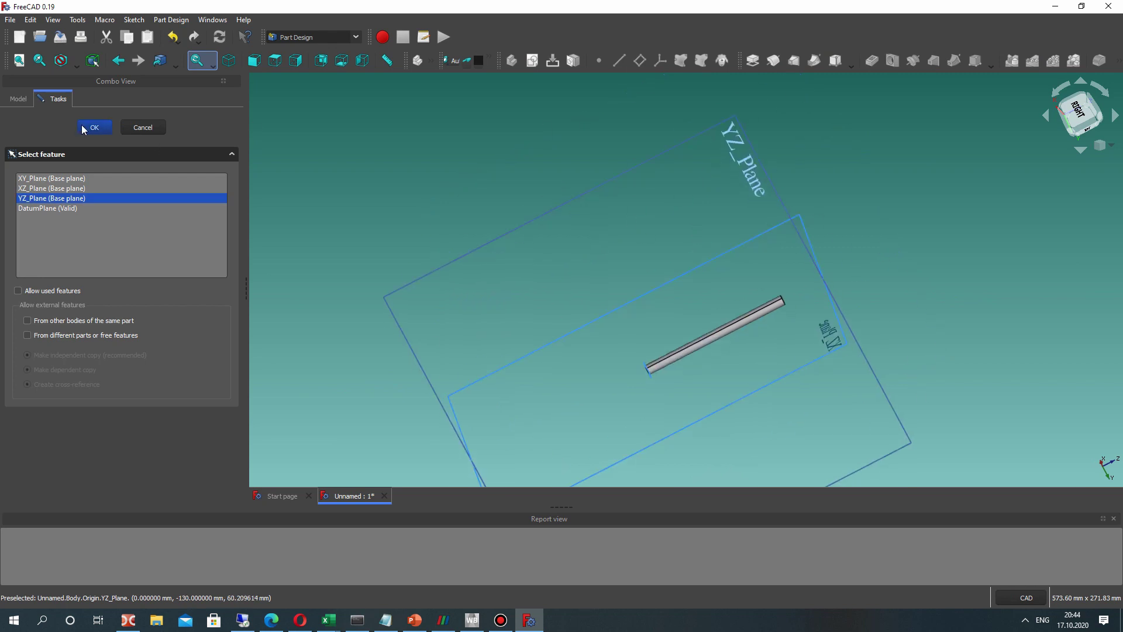
{"action": "key", "text": "Return"}
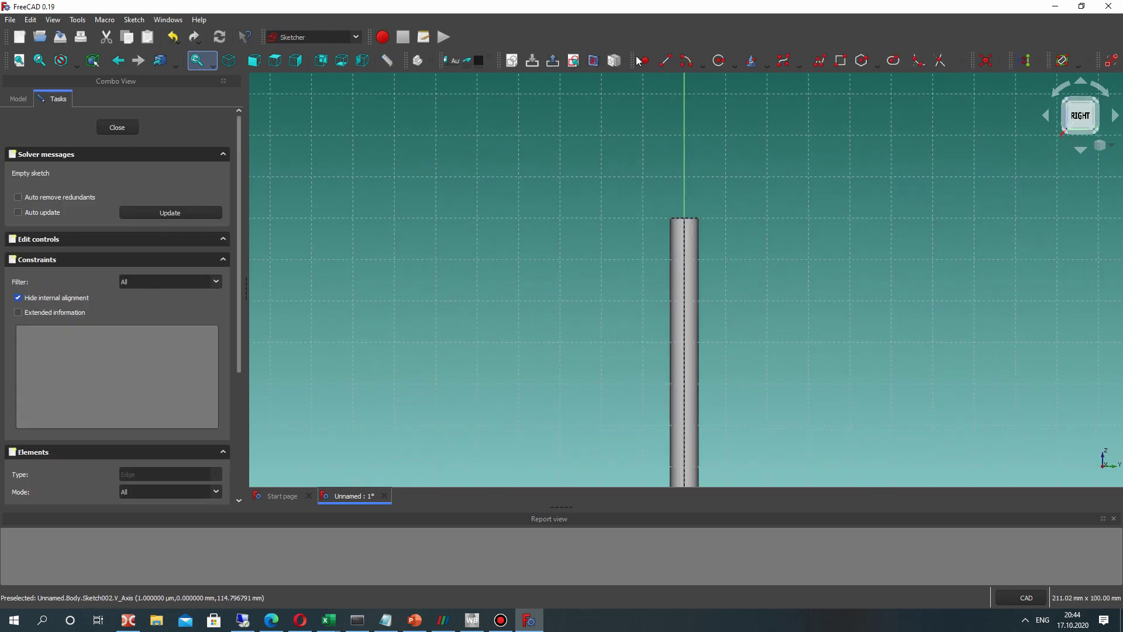
Draw two horizontal lines leftward from the vertical axis
{"action": "left_click", "coordinate": [665, 62]}
{"action": "left_click", "coordinate": [684, 196]}
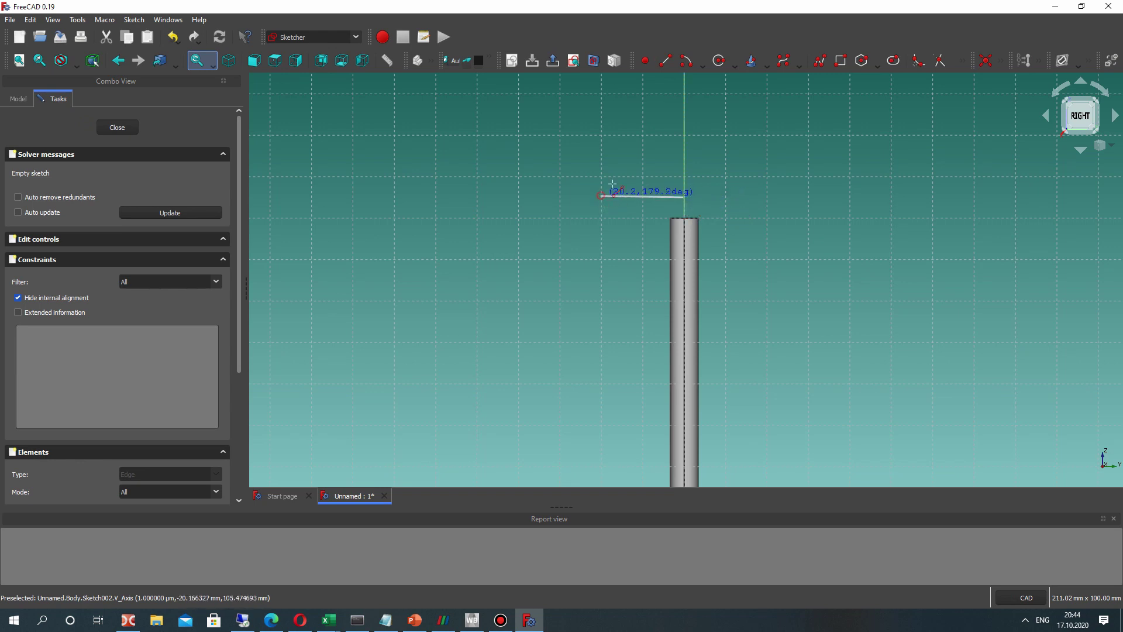
{"action": "left_click", "coordinate": [601, 195]}
{"action": "scroll", "coordinate": [672, 246], "scroll_direction": "down", "scroll_amount": 5}
{"action": "left_click", "coordinate": [670, 260]}
{"action": "left_click", "coordinate": [600, 260]}
{"action": "scroll", "coordinate": [603, 257], "scroll_direction": "down", "scroll_amount": 4}
{"action": "scroll", "coordinate": [609, 218], "scroll_direction": "up", "scroll_amount": 2}
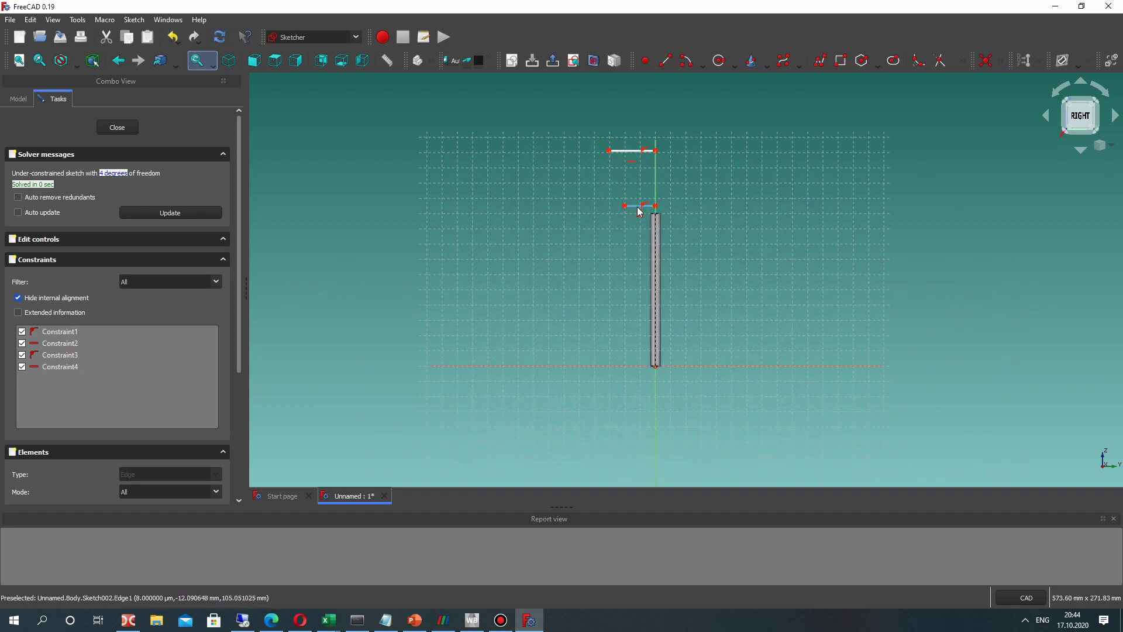
Constrain the lower line 100 mm above the horizontal axis
{"action": "left_click", "coordinate": [694, 366]}
{"action": "left_click", "coordinate": [1003, 61]}
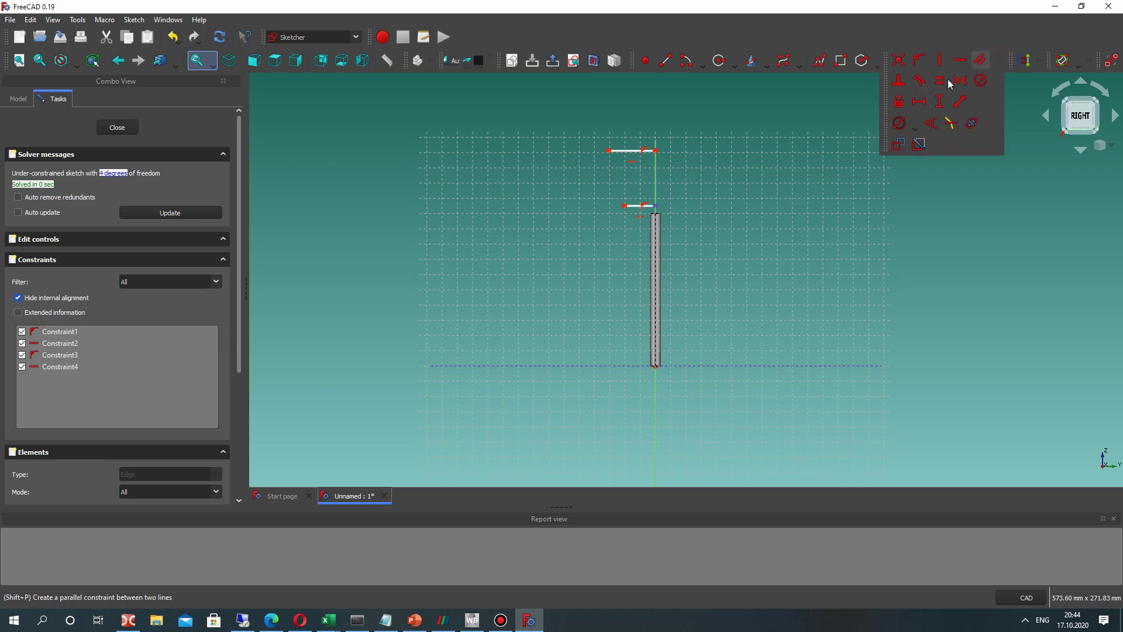
{"action": "left_click", "coordinate": [942, 97]}
{"action": "type", "text": "100"}
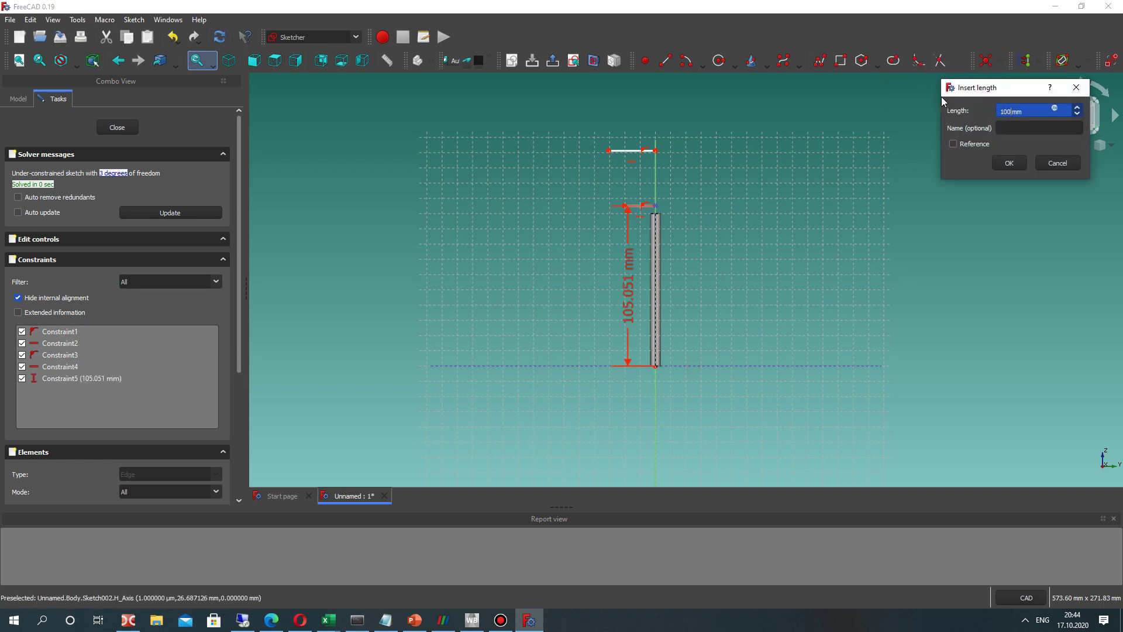
{"action": "left_click", "coordinate": [1009, 162]}
{"action": "scroll", "coordinate": [601, 220], "scroll_direction": "up", "scroll_amount": 4}
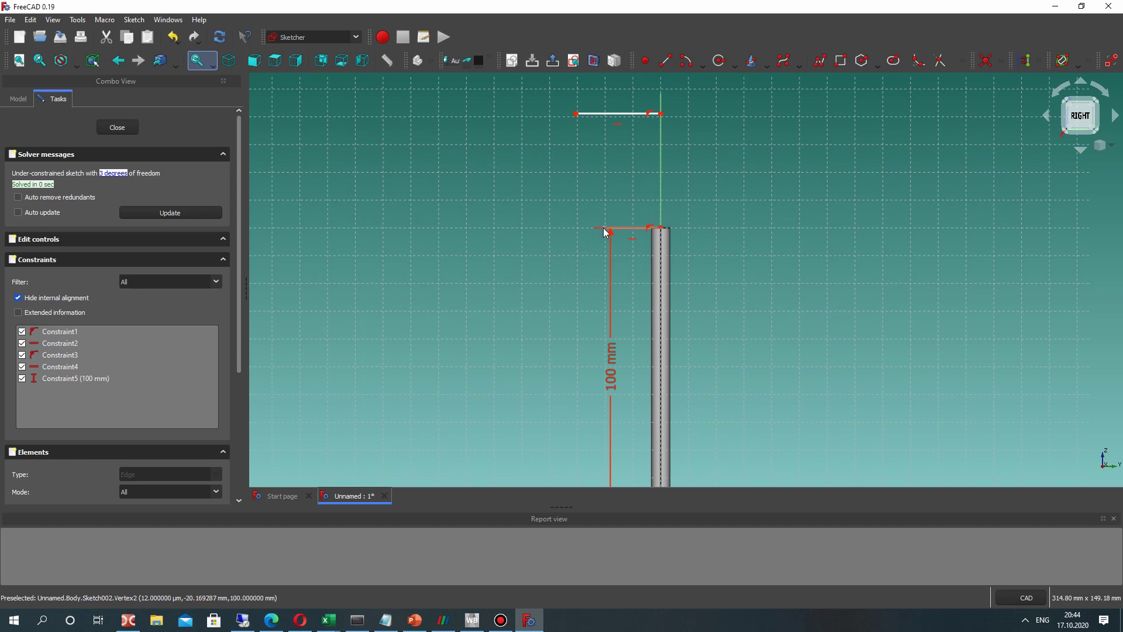
Give the lower line an 8 mm horizontal distance constraint
{"action": "left_click", "coordinate": [1000, 67]}
{"action": "left_click", "coordinate": [960, 80]}
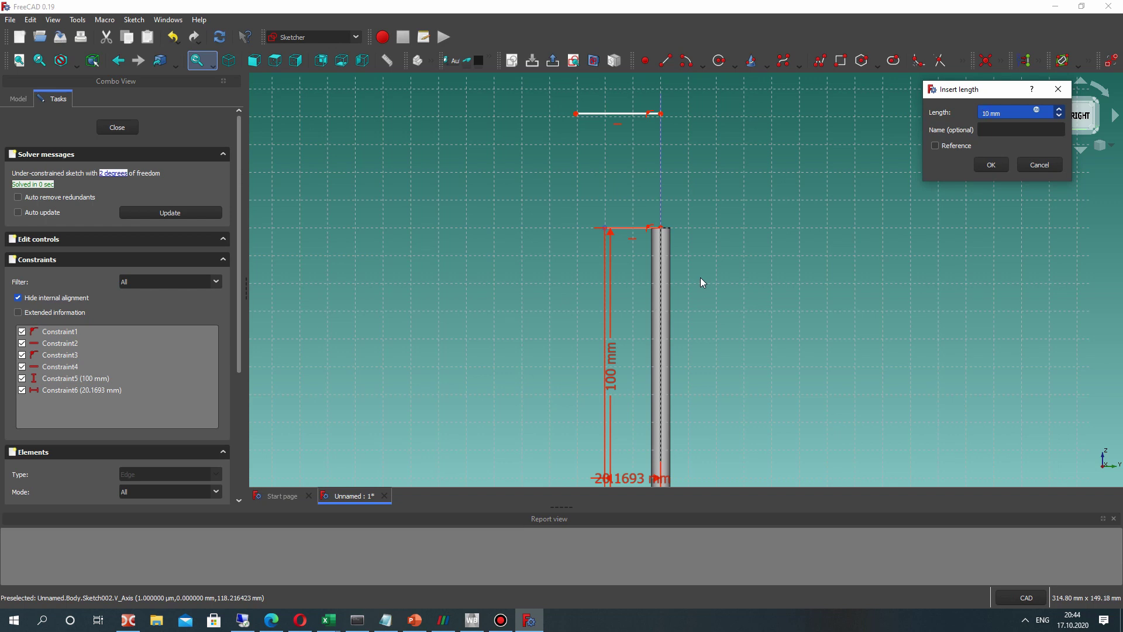
{"action": "type", "text": "8"}
{"action": "key", "text": "Return"}
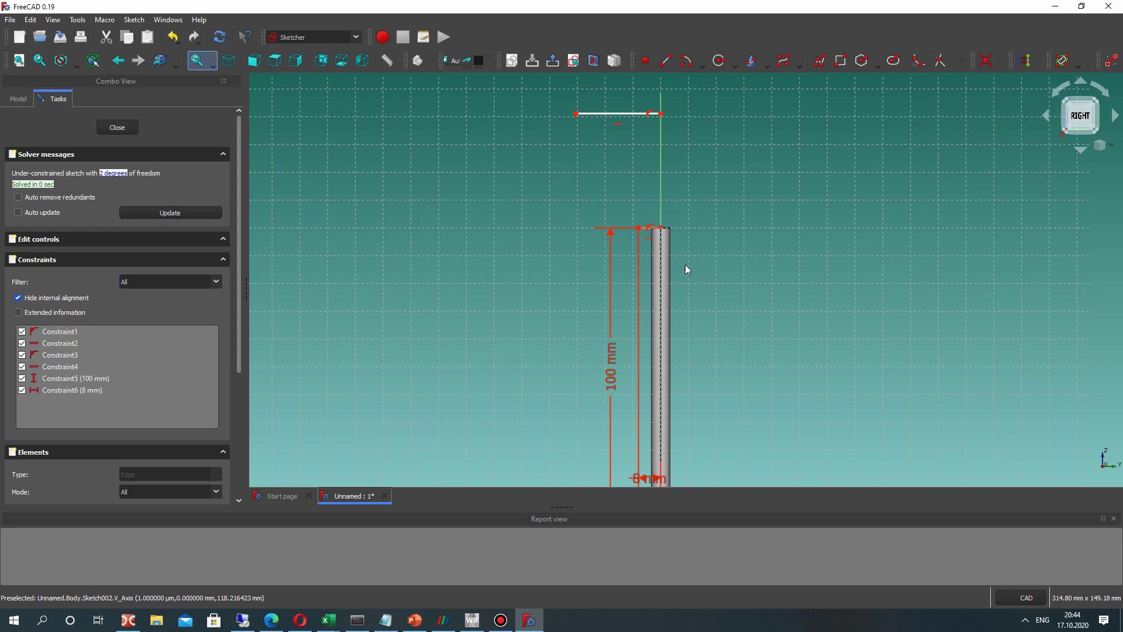
{"action": "scroll", "coordinate": [693, 271], "scroll_direction": "down", "scroll_amount": 2}
{"action": "scroll", "coordinate": [665, 240], "scroll_direction": "up", "scroll_amount": 4}
{"action": "scroll", "coordinate": [666, 240], "scroll_direction": "down", "scroll_amount": 4}
{"action": "scroll", "coordinate": [661, 441], "scroll_direction": "down", "scroll_amount": 2}
{"action": "left_click_drag", "start_coordinate": [661, 447], "coordinate": [727, 290]}
{"action": "scroll", "coordinate": [599, 289], "scroll_direction": "up", "scroll_amount": 4}
Set a 90 mm vertical distance between the two lines
{"action": "left_click", "coordinate": [749, 176]}
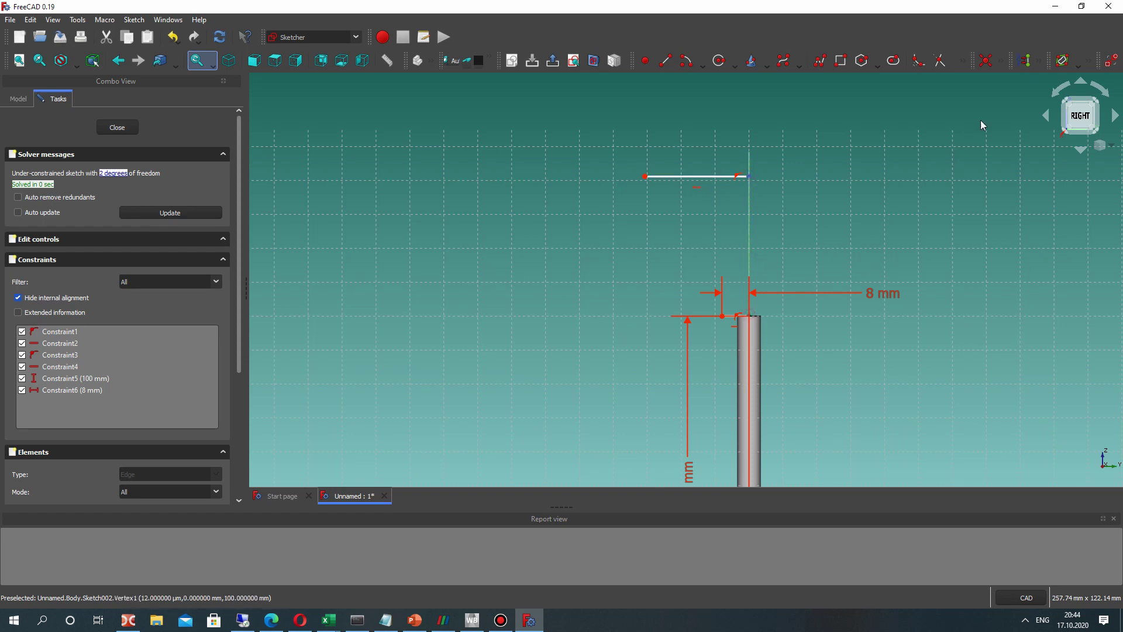
{"action": "left_click", "coordinate": [1000, 61]}
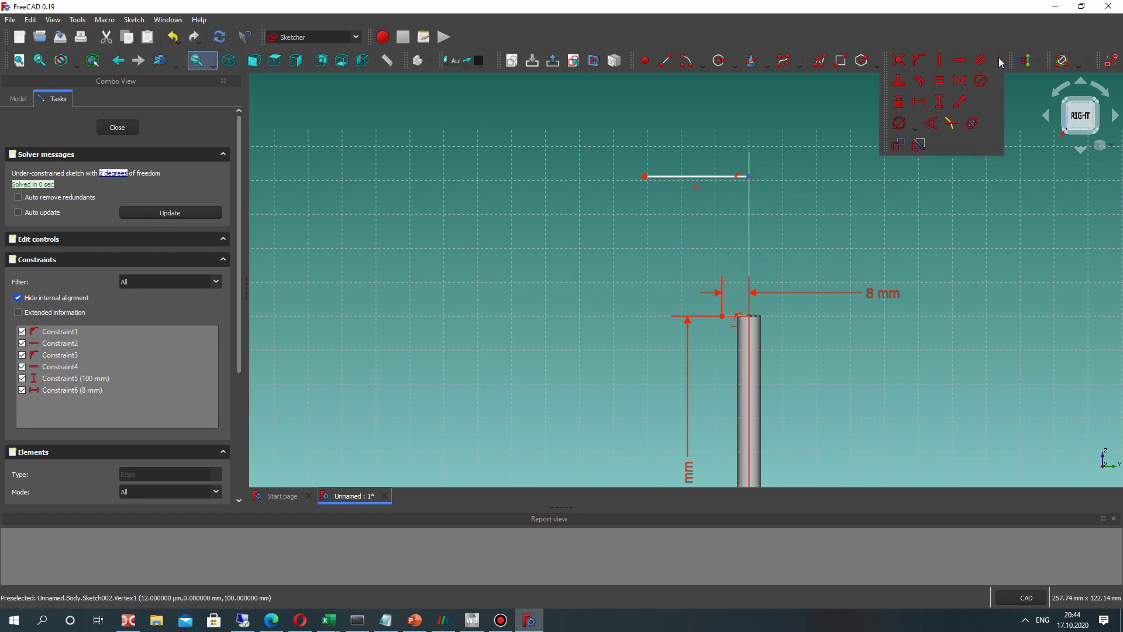
{"action": "left_click", "coordinate": [934, 98]}
{"action": "type", "text": "90"}
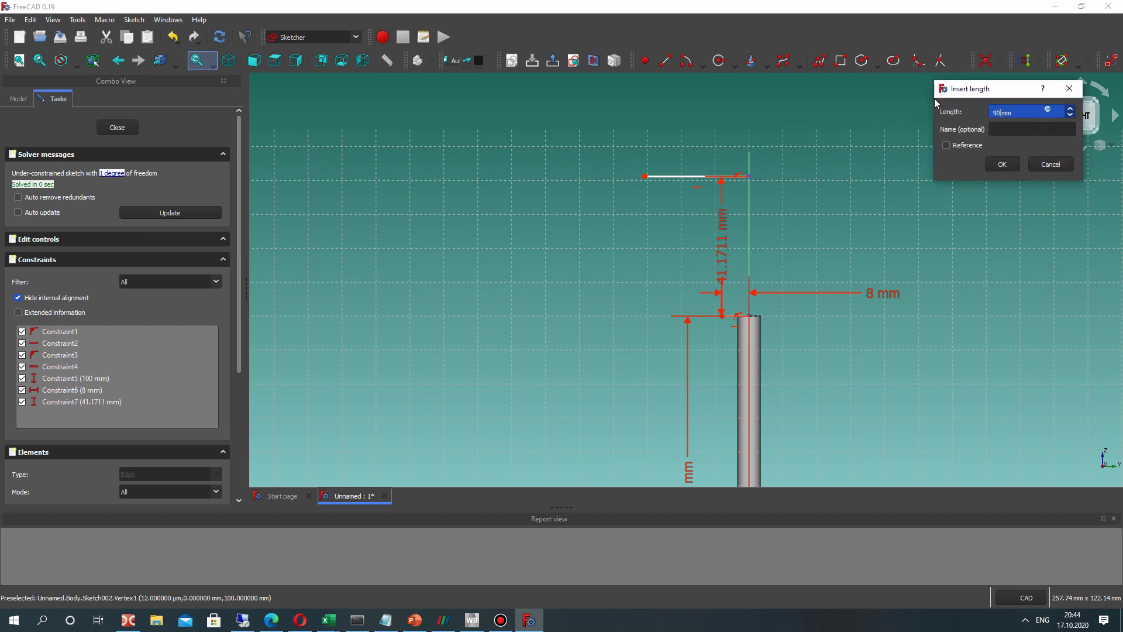
{"action": "left_click", "coordinate": [1002, 164]}
{"action": "scroll", "coordinate": [636, 184], "scroll_direction": "down", "scroll_amount": 2}
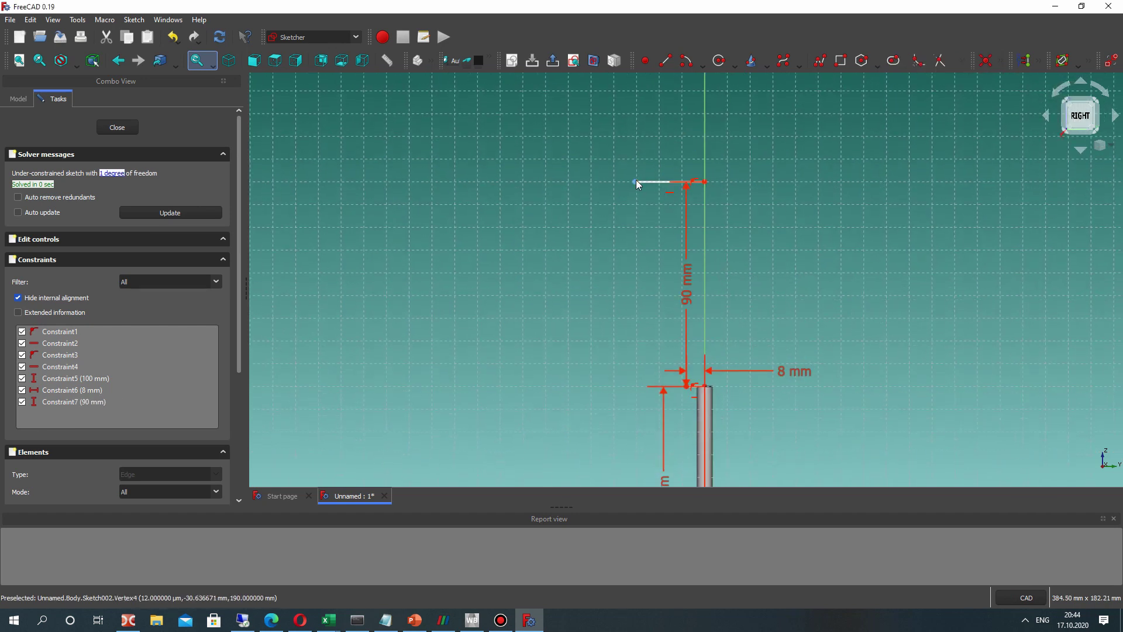
Constrain the upper line to 8 mm and change the lower line's length to 10 mm
{"action": "left_click", "coordinate": [1002, 60]}
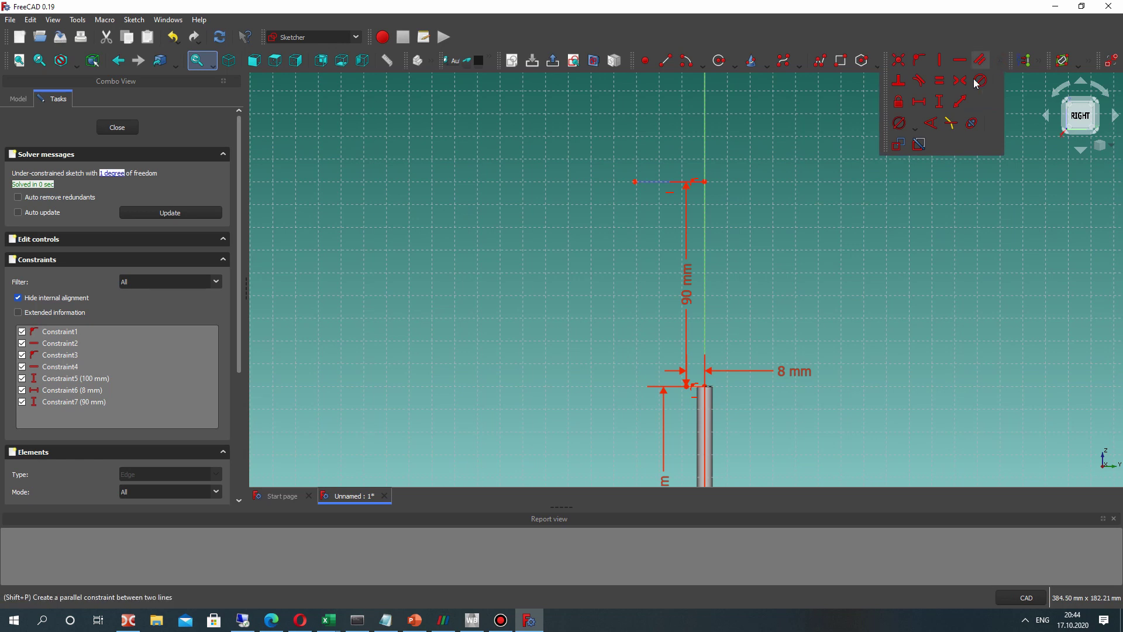
{"action": "left_click", "coordinate": [957, 102]}
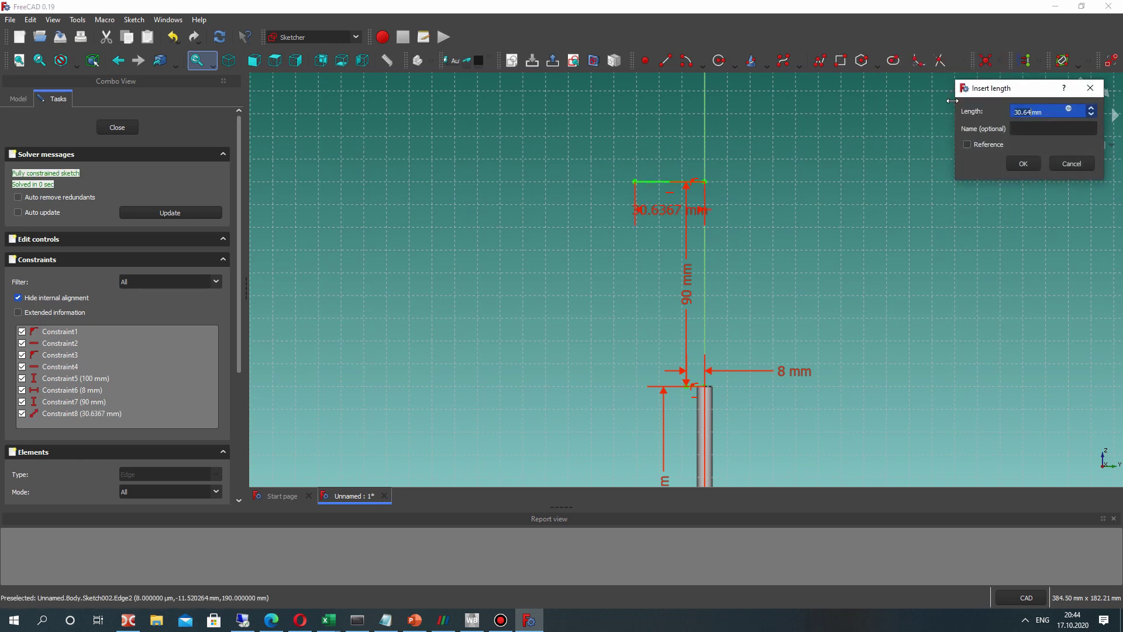
{"action": "key", "text": "Return"}
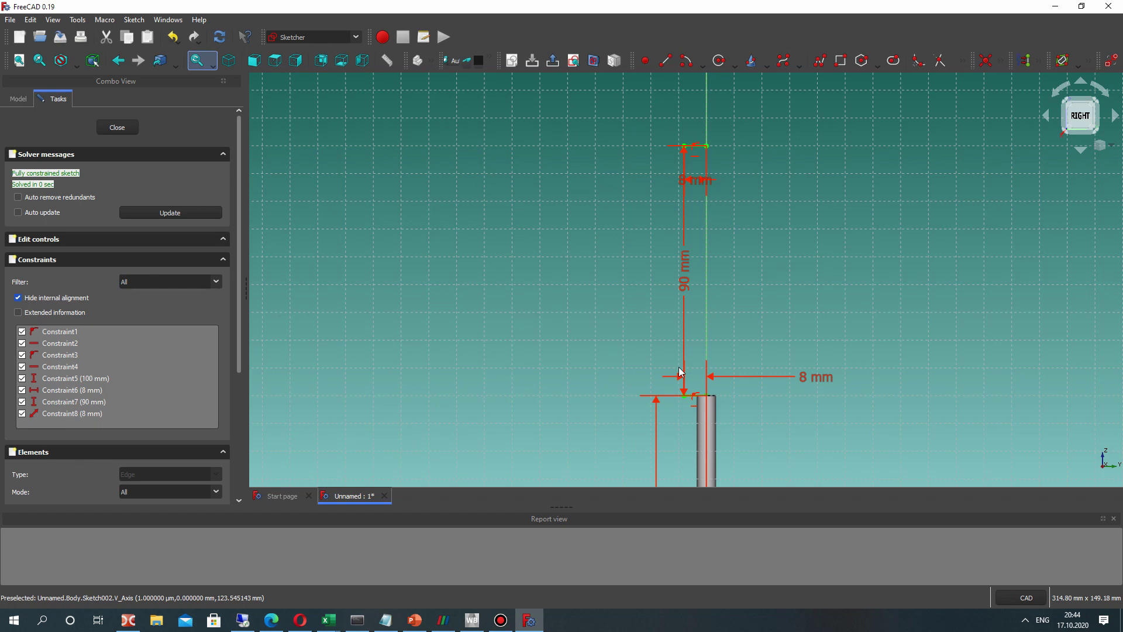
{"action": "middle_click_drag", "start_coordinate": [681, 373], "coordinate": [690, 281]}
{"action": "double_click", "coordinate": [819, 285]}
{"action": "type", "text": "10"}
{"action": "key", "text": "Return"}
Draw a short vertical line and a slanted line up from the lower line's outer end
{"action": "middle_click_drag", "start_coordinate": [620, 206], "coordinate": [551, 274]}
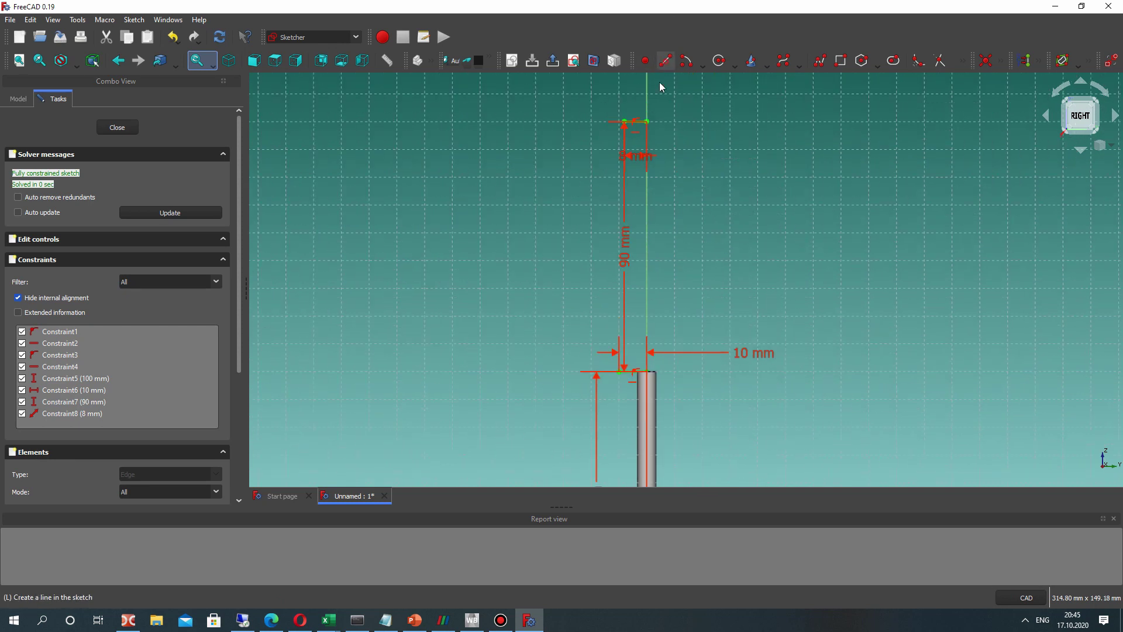
{"action": "left_click", "coordinate": [665, 62]}
{"action": "scroll", "coordinate": [622, 372], "scroll_direction": "up", "scroll_amount": 5}
{"action": "left_click", "coordinate": [622, 372]}
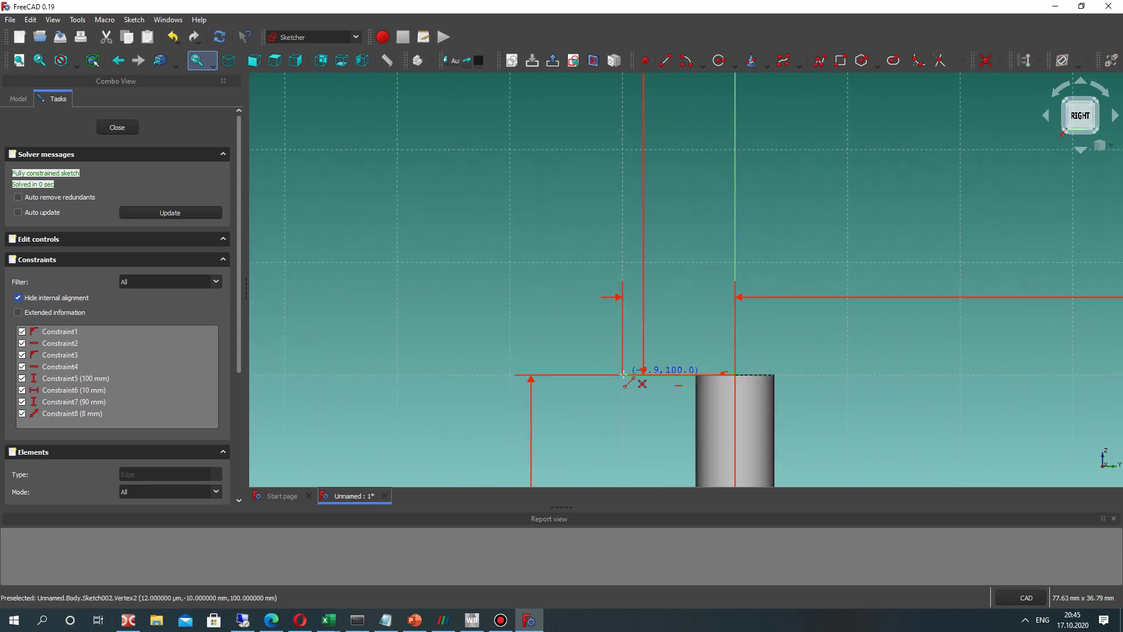
{"action": "left_click", "coordinate": [622, 343]}
{"action": "left_click", "coordinate": [622, 343]}
{"action": "left_click", "coordinate": [653, 323]}
Constrain the short vertical edge to 3 mm
{"action": "left_click", "coordinate": [623, 356]}
{"action": "left_click", "coordinate": [1001, 60]}
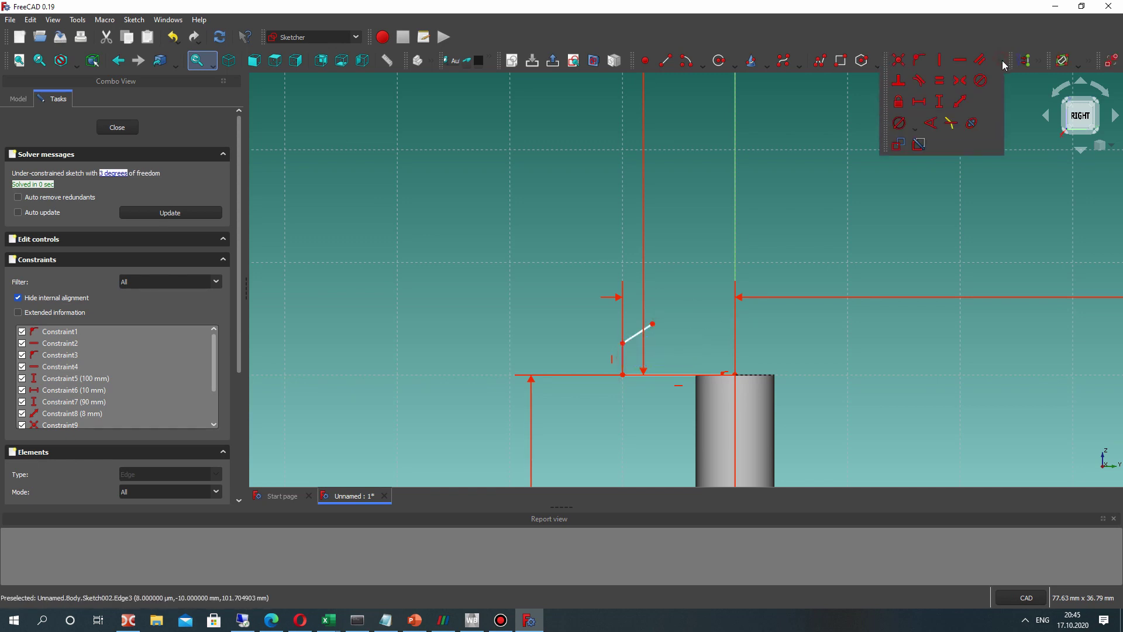
{"action": "left_click", "coordinate": [956, 100]}
{"action": "type", "text": "3"}
{"action": "key", "text": "Return"}
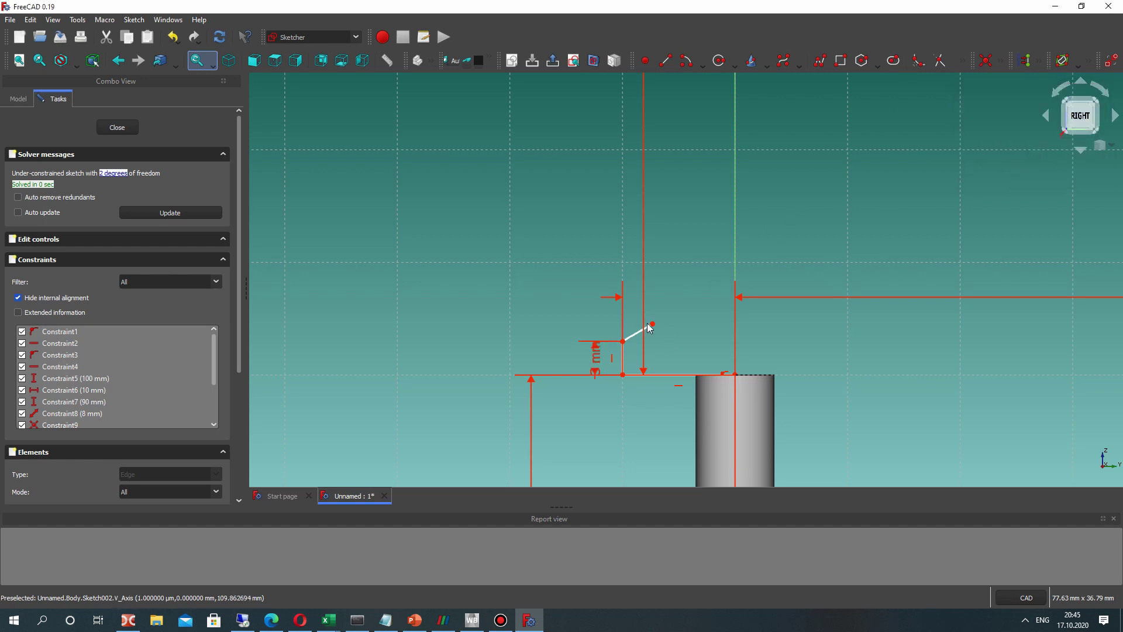
{"action": "left_click_drag", "start_coordinate": [653, 324], "coordinate": [647, 317]}
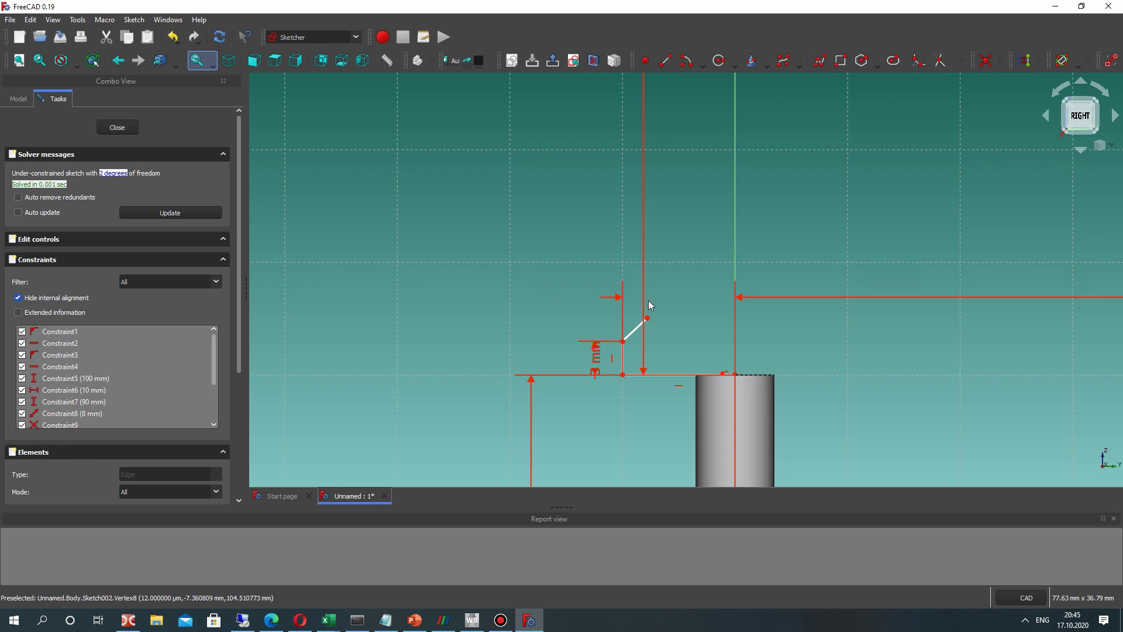
Draw a wavy B-spline handle profile from the slanted line's end to the top endpoint
{"action": "left_click", "coordinate": [820, 61]}
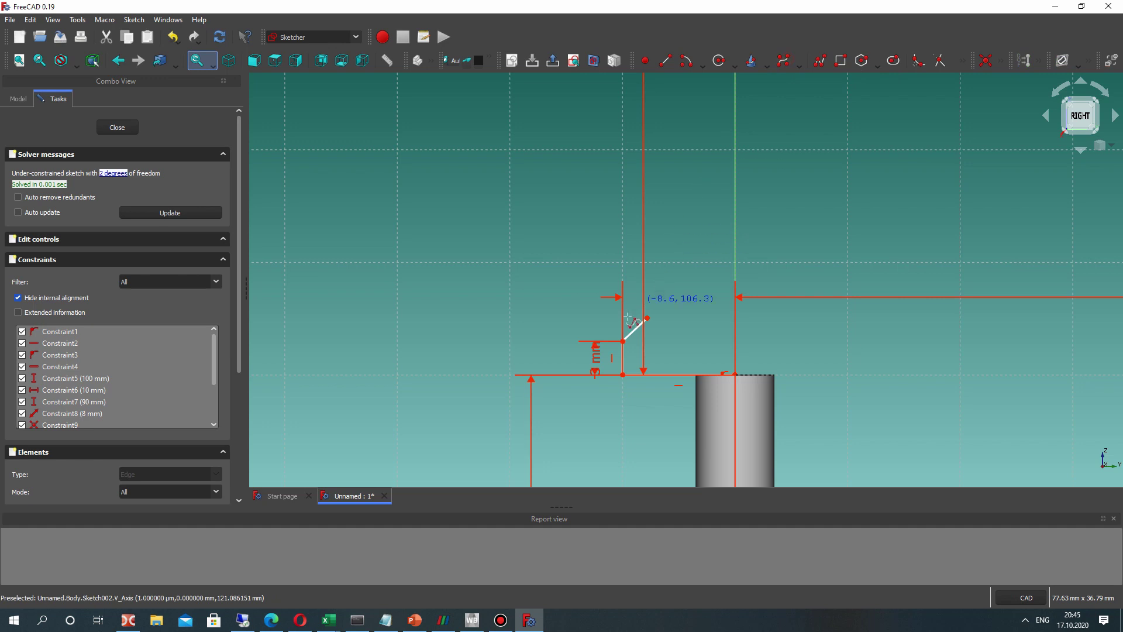
{"action": "left_click", "coordinate": [647, 317]}
{"action": "scroll", "coordinate": [659, 164], "scroll_direction": "down", "scroll_amount": 4}
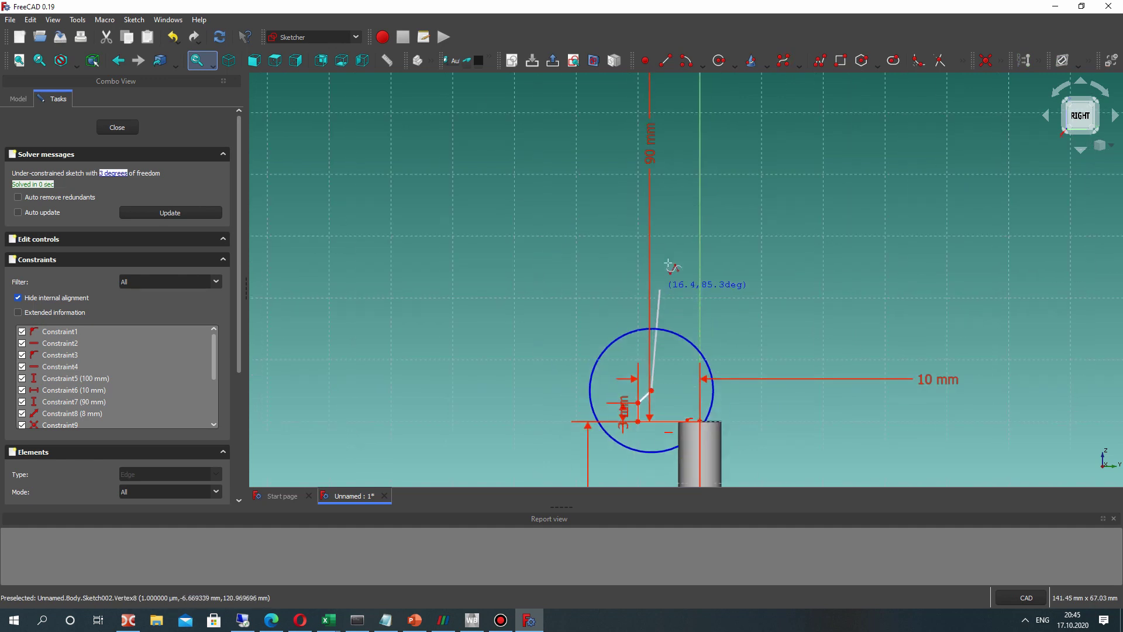
{"action": "left_click", "coordinate": [664, 248]}
{"action": "left_click", "coordinate": [635, 139]}
{"action": "middle_click_drag", "start_coordinate": [635, 139], "coordinate": [632, 320]}
{"action": "left_click", "coordinate": [620, 216]}
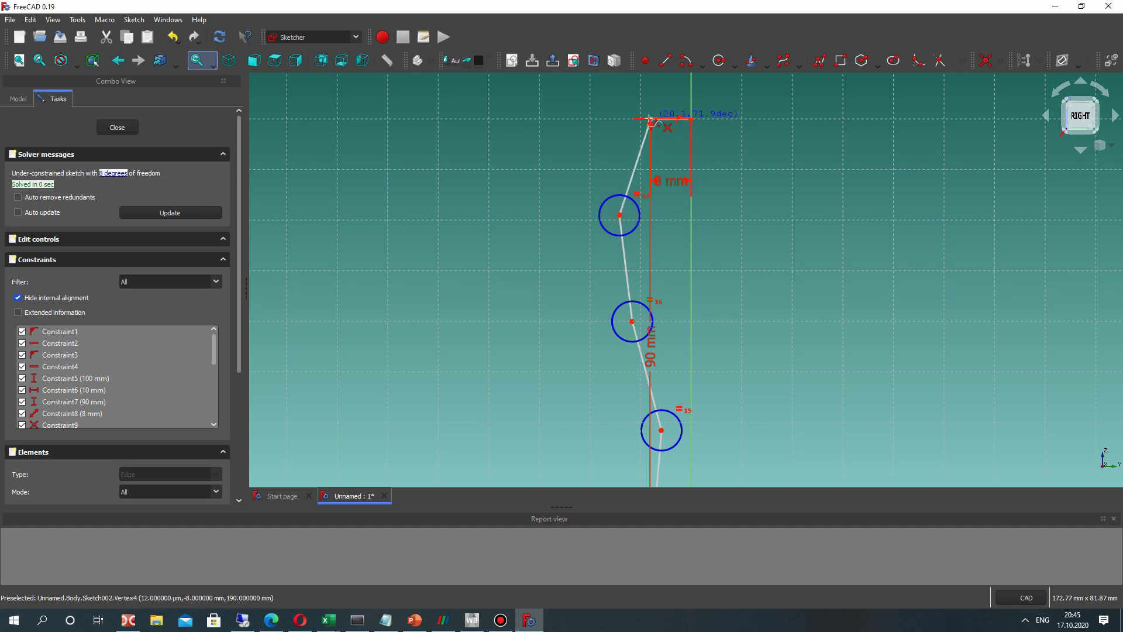
{"action": "left_click", "coordinate": [649, 120]}
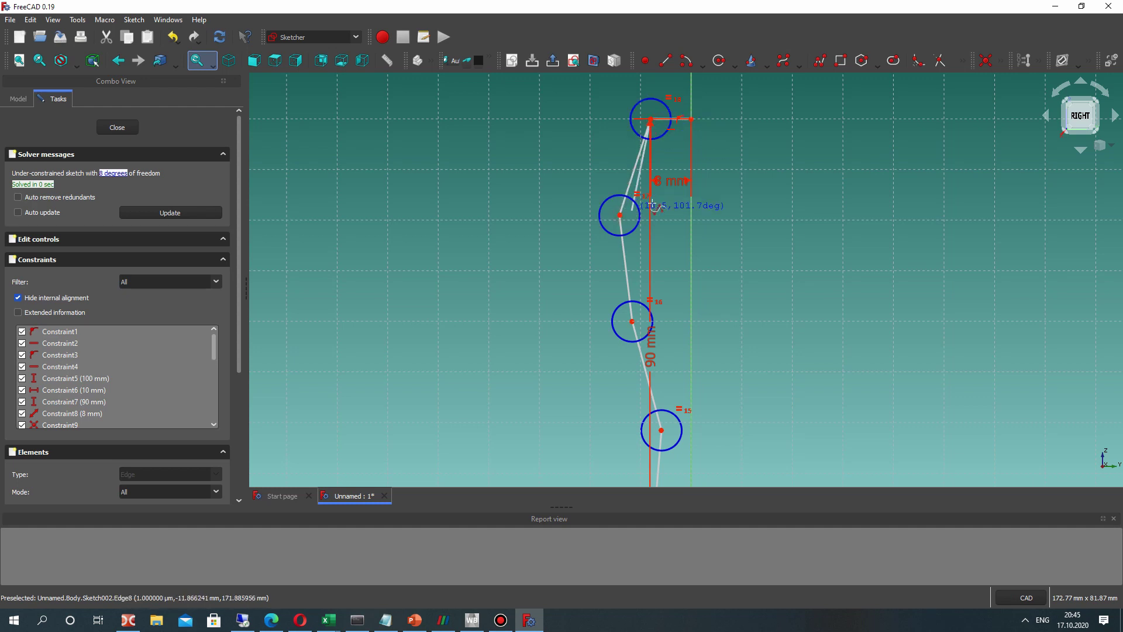
{"action": "right_click", "coordinate": [626, 91]}
Drag the handle B-spline's control points into a smooth bulging S-curve and close the sketch
{"action": "scroll", "coordinate": [684, 234], "scroll_direction": "down", "scroll_amount": 4}
{"action": "scroll", "coordinate": [692, 317], "scroll_direction": "up", "scroll_amount": 2}
{"action": "scroll", "coordinate": [665, 335], "scroll_direction": "up", "scroll_amount": 1}
{"action": "left_click_drag", "start_coordinate": [666, 330], "coordinate": [667, 318]}
{"action": "middle_click_drag", "start_coordinate": [678, 190], "coordinate": [655, 254]}
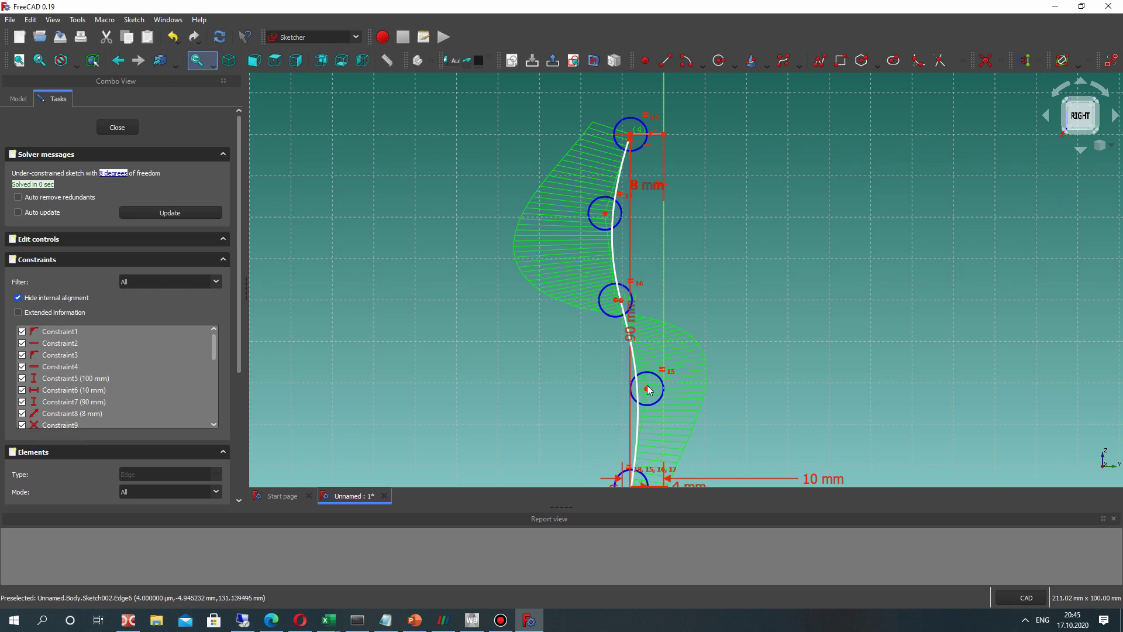
{"action": "left_click_drag", "start_coordinate": [646, 388], "coordinate": [642, 388]}
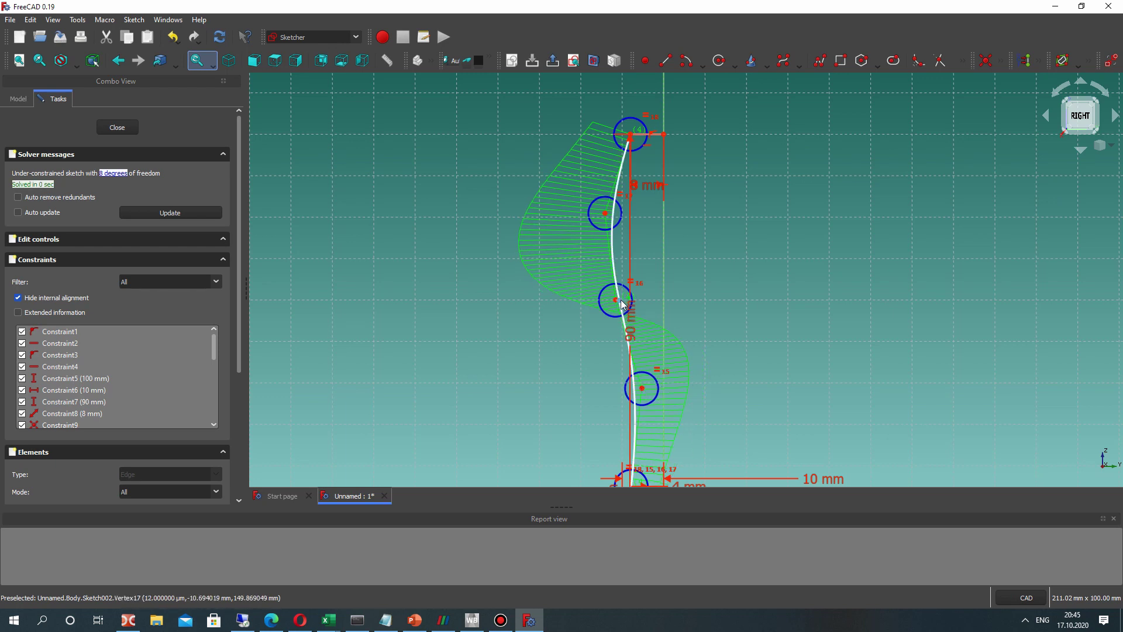
{"action": "left_click_drag", "start_coordinate": [618, 303], "coordinate": [606, 297]}
{"action": "left_click_drag", "start_coordinate": [605, 217], "coordinate": [606, 217]}
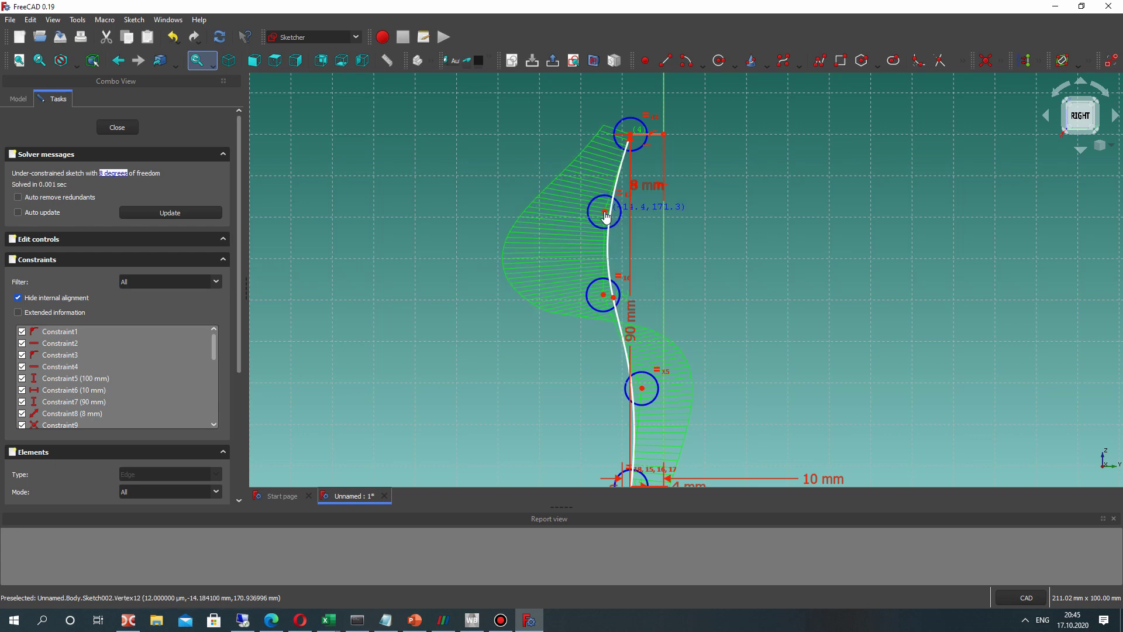
{"action": "scroll", "coordinate": [680, 279], "scroll_direction": "down", "scroll_amount": 3}
{"action": "scroll", "coordinate": [645, 313], "scroll_direction": "up", "scroll_amount": 3}
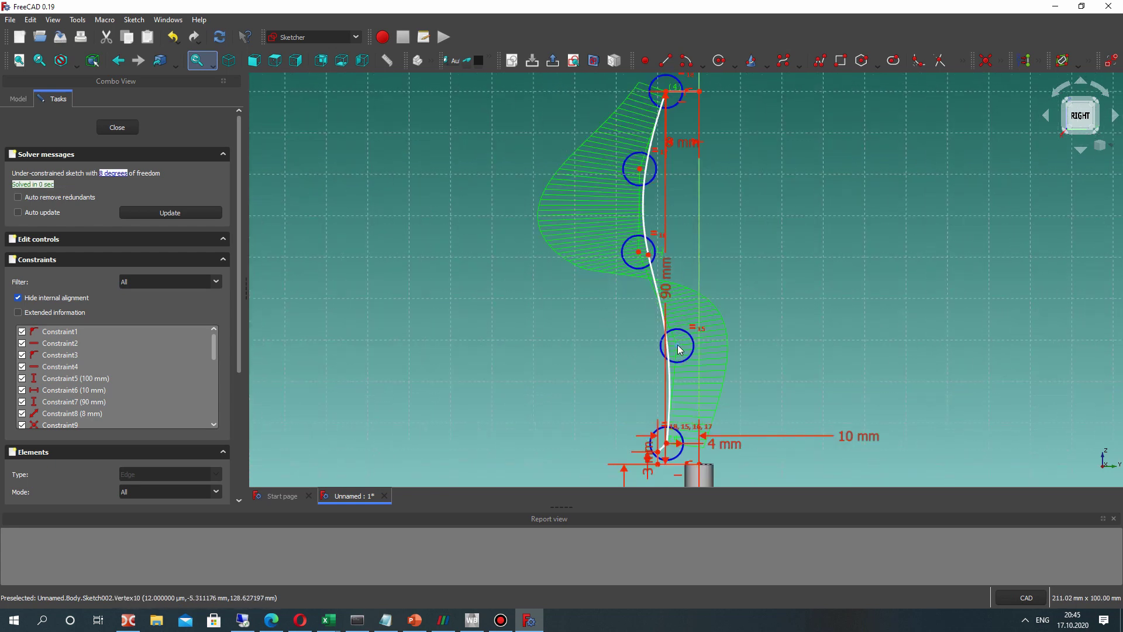
{"action": "left_click_drag", "start_coordinate": [638, 252], "coordinate": [635, 250]}
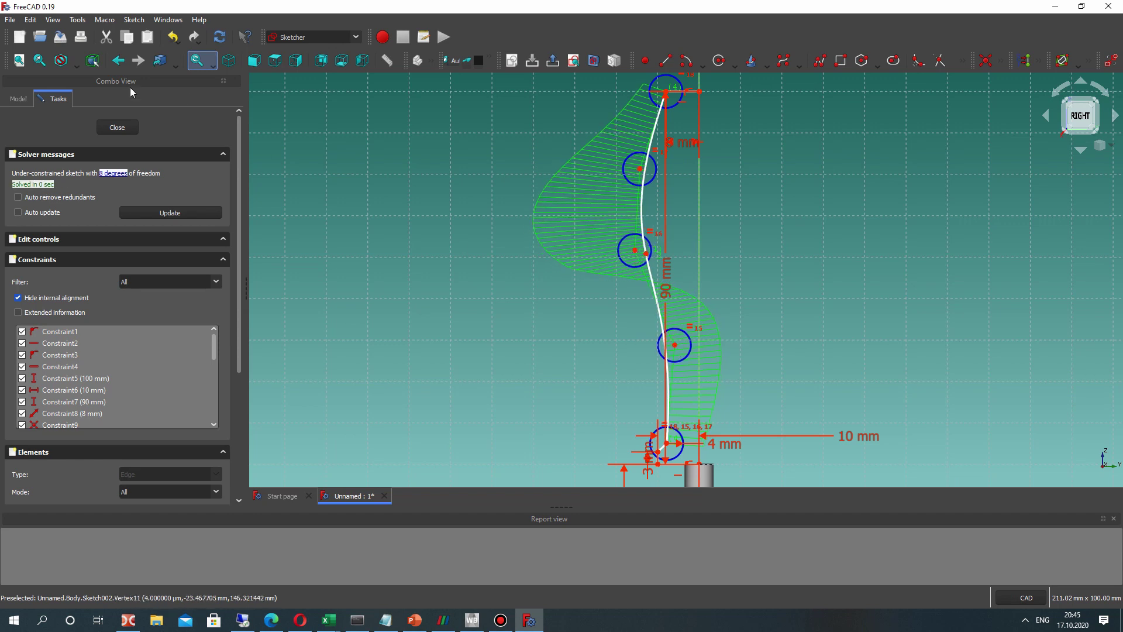
{"action": "left_click", "coordinate": [116, 126]}
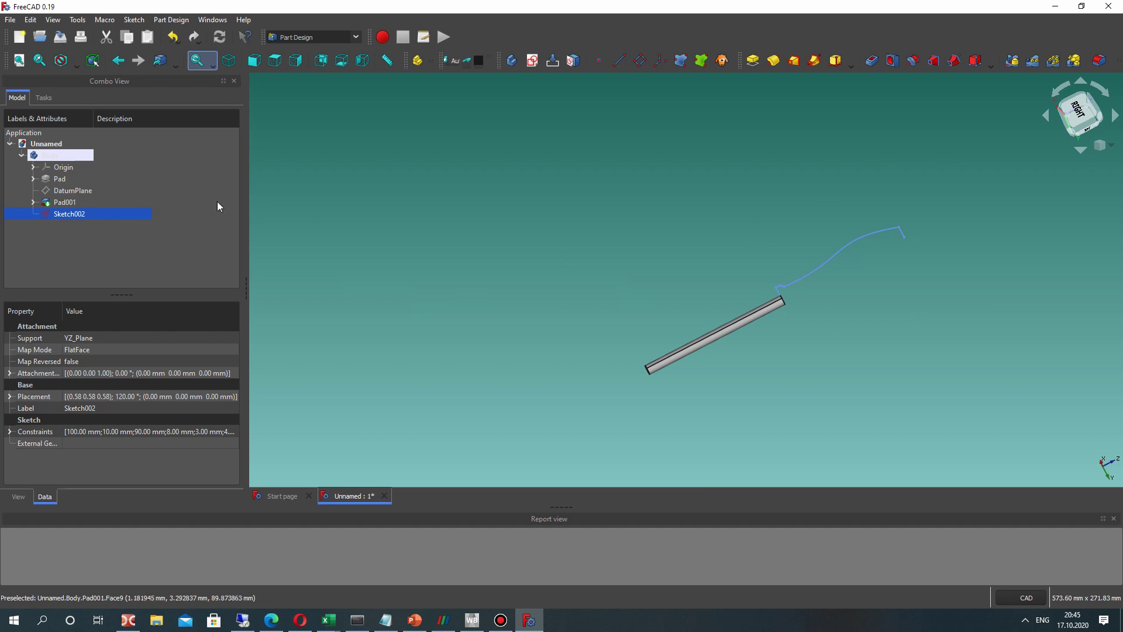
Reopen Sketch002 and draw a straight line from the top axis point to the bottom point
{"action": "right_click", "coordinate": [61, 214]}
{"action": "left_click", "coordinate": [94, 220]}
{"action": "scroll", "coordinate": [644, 238], "scroll_direction": "up", "scroll_amount": 5}
{"action": "left_click", "coordinate": [625, 170]}
{"action": "scroll", "coordinate": [635, 298], "scroll_direction": "up", "scroll_amount": 4}
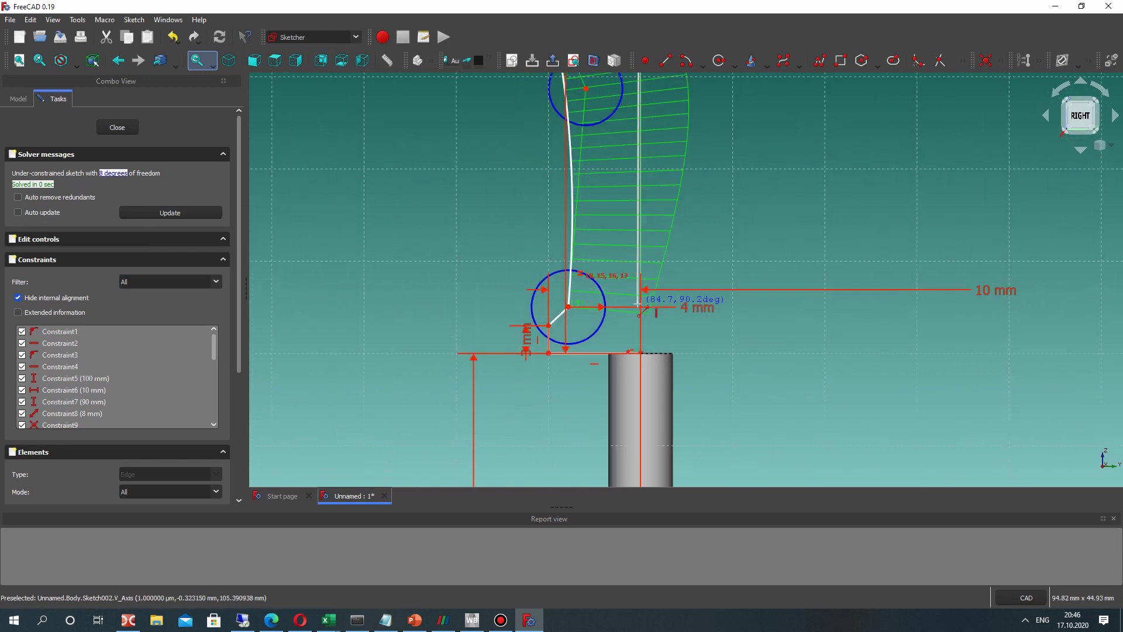
{"action": "left_click", "coordinate": [643, 352]}
Delete the redundant Constraint30 and close the sketch
{"action": "scroll", "coordinate": [658, 257], "scroll_direction": "down", "scroll_amount": 6}
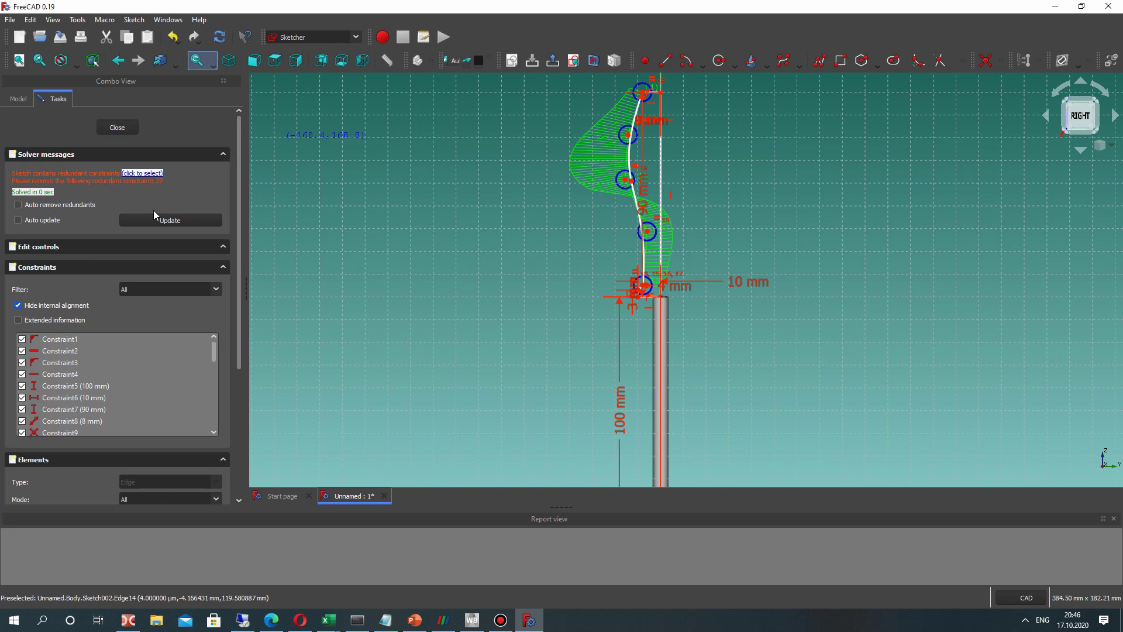
{"action": "scroll", "coordinate": [153, 195], "scroll_direction": "down", "scroll_amount": 3}
{"action": "scroll", "coordinate": [75, 370], "scroll_direction": "down", "scroll_amount": 5}
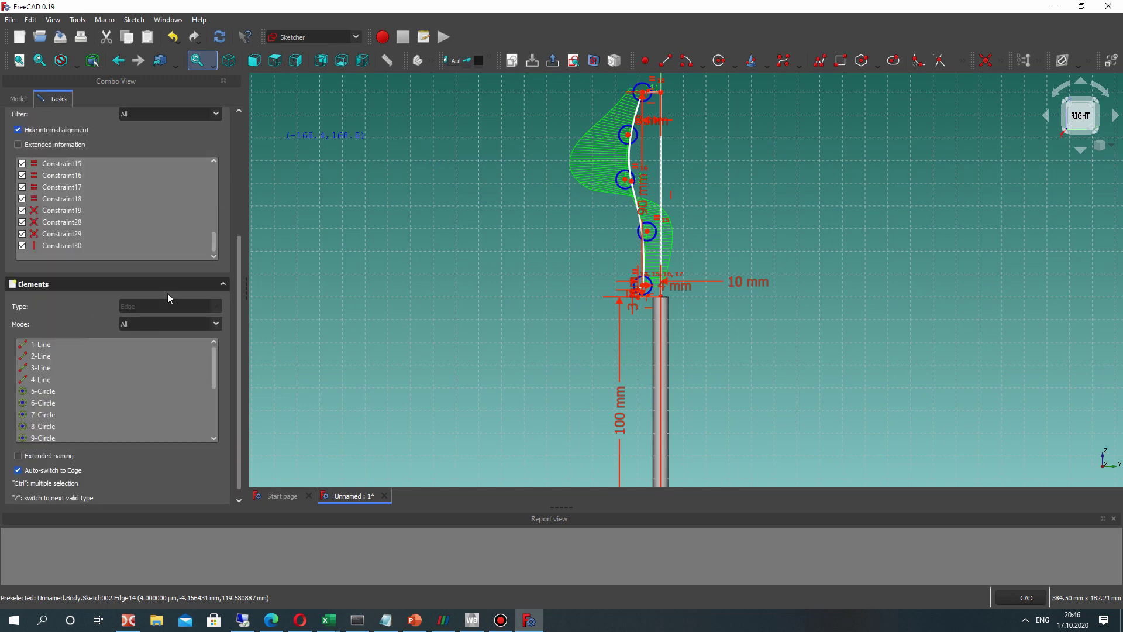
{"action": "right_click", "coordinate": [68, 242]}
{"action": "left_click", "coordinate": [108, 363]}
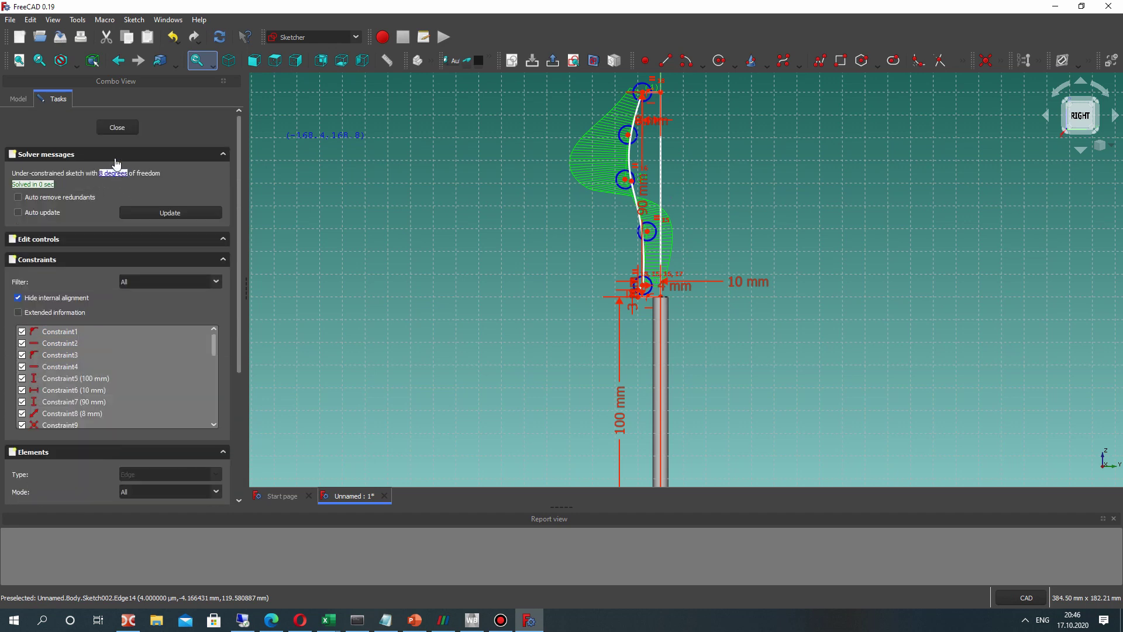
{"action": "left_click", "coordinate": [123, 129]}
Revolve Sketch002 a full 360° about the vertical sketch axis into the solid handle
{"action": "scroll", "coordinate": [912, 252], "scroll_direction": "up", "scroll_amount": 4}
{"action": "mouse_move", "coordinate": [802, 310]}
{"action": "middle_mouse_down"}
{"action": "mouse_move", "coordinate": [758, 365]}
{"action": "mouse_move", "coordinate": [784, 354]}
{"action": "middle_mouse_up"}
{"action": "scroll", "coordinate": [784, 353], "scroll_direction": "down", "scroll_amount": 3}
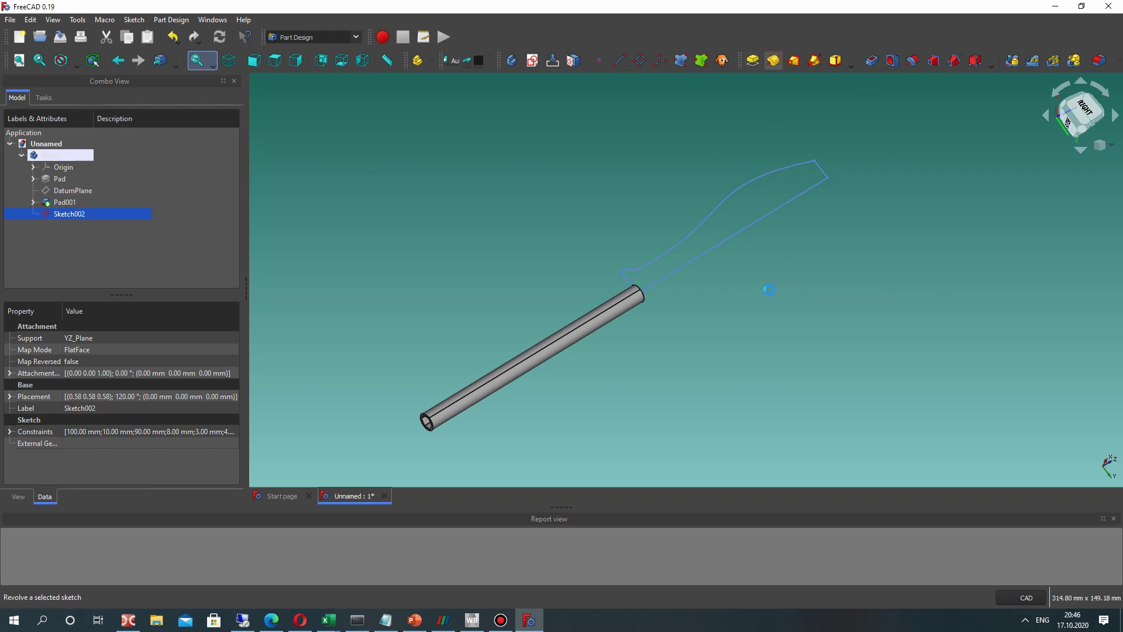
{"action": "scroll", "coordinate": [509, 316], "scroll_direction": "down", "scroll_amount": 1}
{"action": "middle_click_drag", "start_coordinate": [457, 367], "coordinate": [571, 268]}
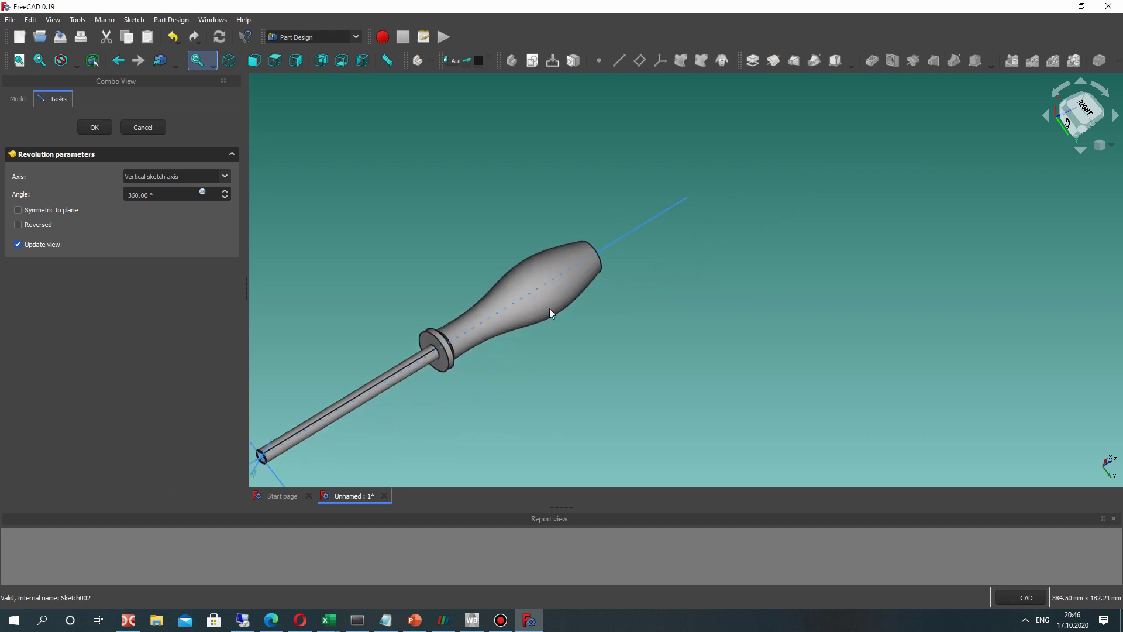
{"action": "middle_click_drag", "start_coordinate": [559, 332], "coordinate": [668, 261]}
{"action": "scroll", "coordinate": [537, 253], "scroll_direction": "up", "scroll_amount": 2}
{"action": "scroll", "coordinate": [602, 261], "scroll_direction": "down", "scroll_amount": 2}
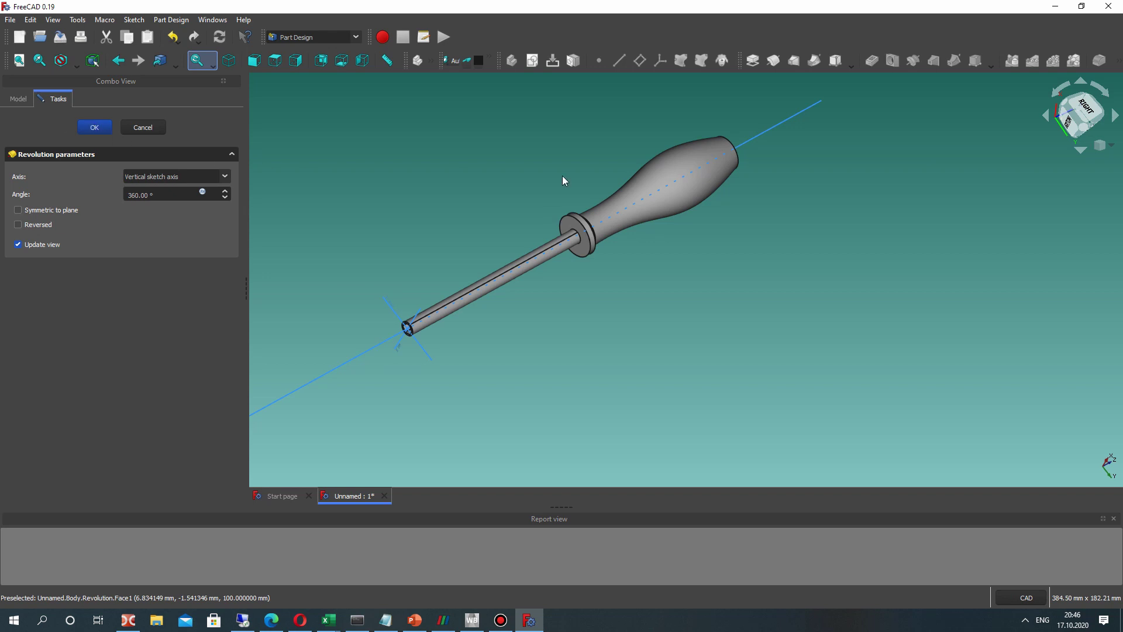
{"action": "left_click", "coordinate": [97, 130]}
Inspect the revolved handle from new angles, then start a new sketch in the body
{"action": "scroll", "coordinate": [628, 221], "scroll_direction": "down", "scroll_amount": 1}
{"action": "middle_click_drag", "start_coordinate": [628, 224], "coordinate": [675, 290]}
{"action": "middle_click_drag", "start_coordinate": [603, 242], "coordinate": [672, 276]}
{"action": "scroll", "coordinate": [650, 258], "scroll_direction": "up", "scroll_amount": 3}
{"action": "scroll", "coordinate": [626, 308], "scroll_direction": "down", "scroll_amount": 3}
{"action": "middle_click_drag", "start_coordinate": [627, 308], "coordinate": [683, 342]}
{"action": "scroll", "coordinate": [785, 248], "scroll_direction": "up", "scroll_amount": 5}
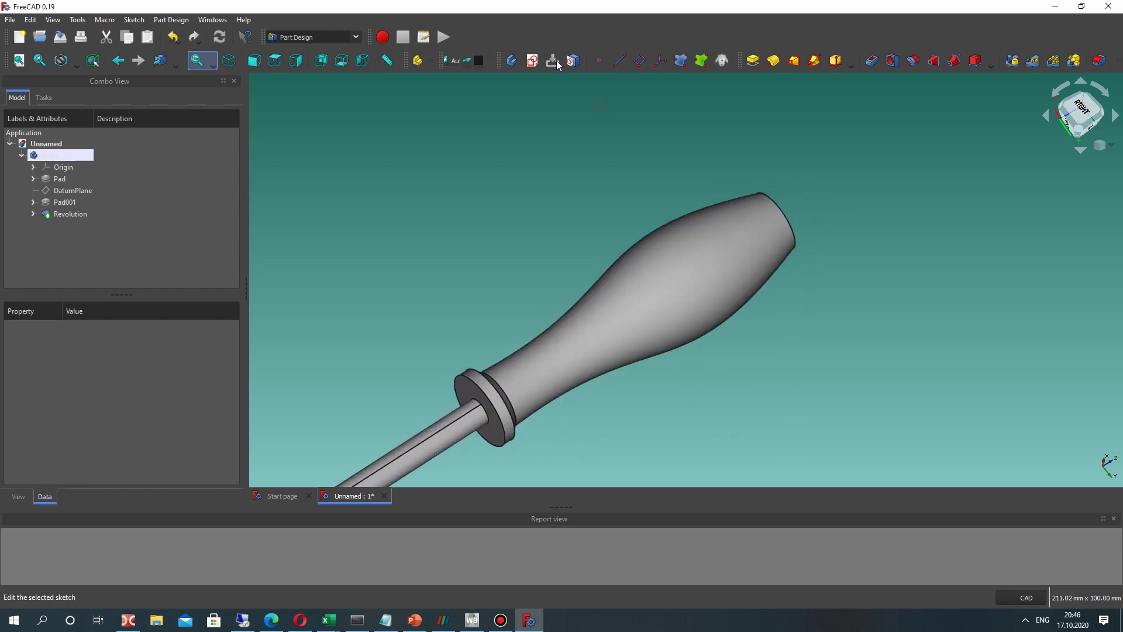
{"action": "left_click", "coordinate": [661, 270]}
{"action": "left_click", "coordinate": [544, 151]}
{"action": "scroll", "coordinate": [559, 159], "scroll_direction": "down", "scroll_amount": 3}
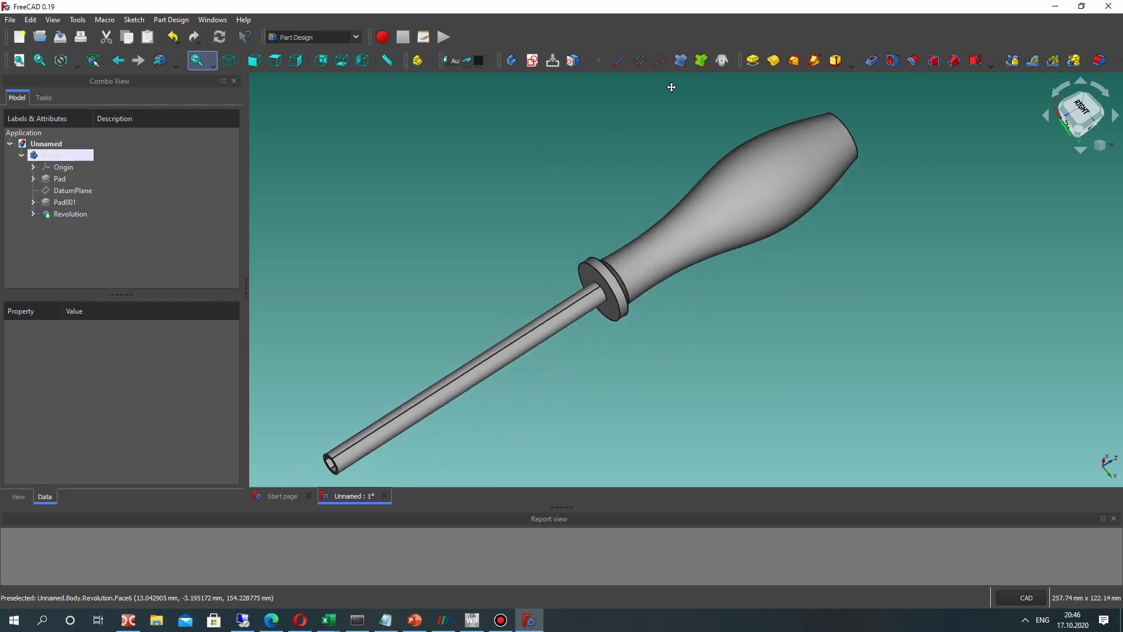
{"action": "scroll", "coordinate": [633, 248], "scroll_direction": "up", "scroll_amount": 3}
{"action": "scroll", "coordinate": [601, 188], "scroll_direction": "up", "scroll_amount": 2}
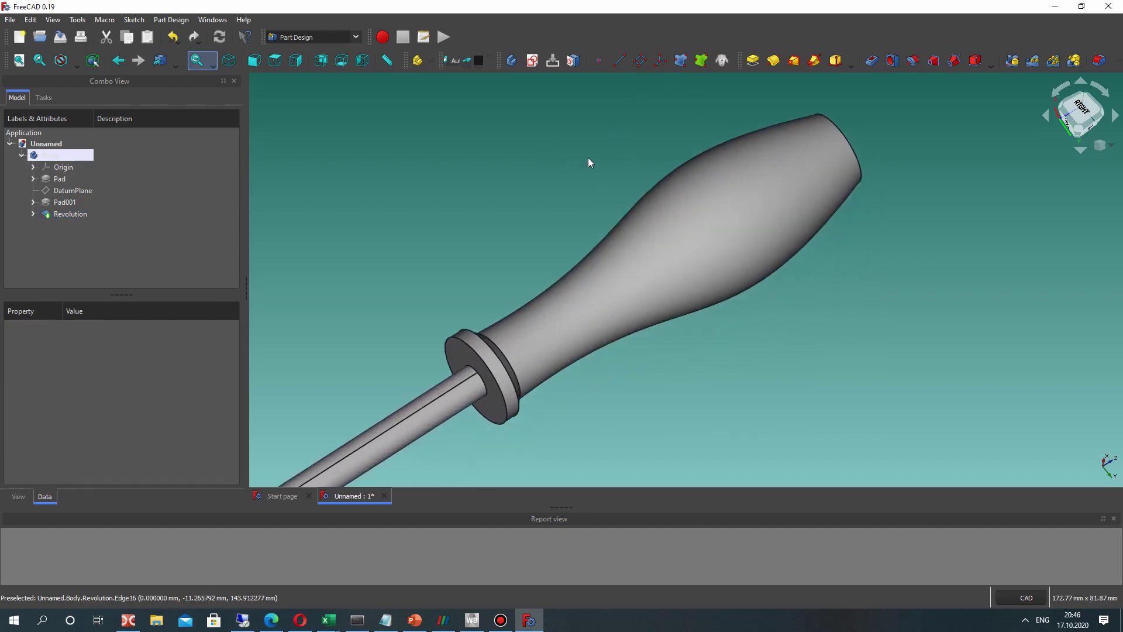
{"action": "left_click", "coordinate": [532, 60]}
{"action": "scroll", "coordinate": [666, 181], "scroll_direction": "down", "scroll_amount": 5}
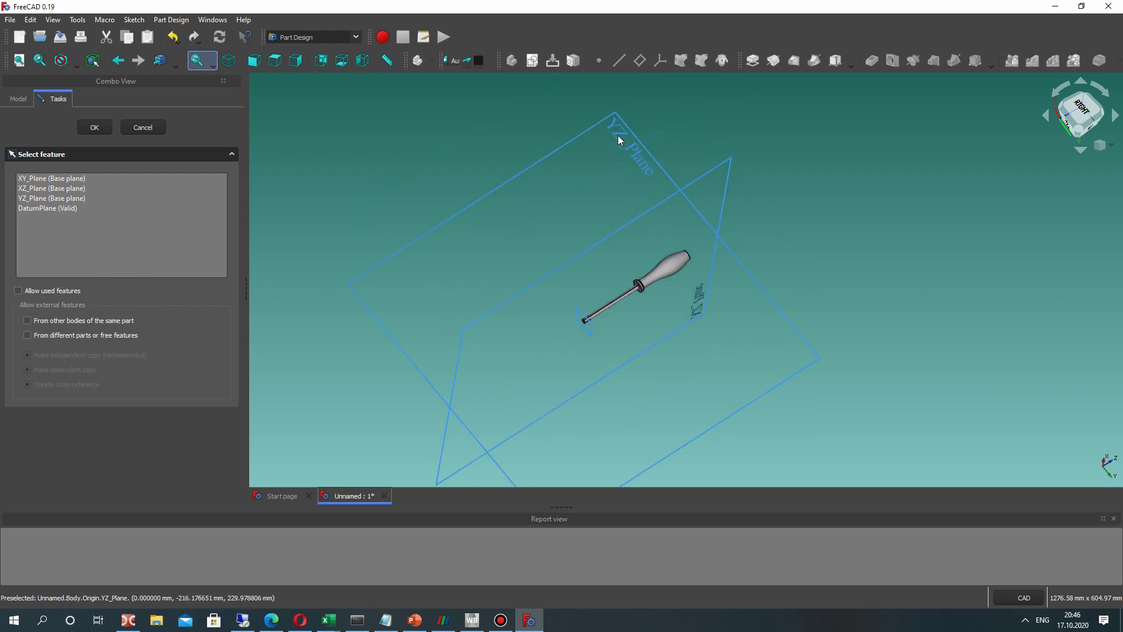
Place the new sketch on the YZ_Plane and draw a small rectangle beside the handle's top
{"action": "left_click", "coordinate": [40, 199]}
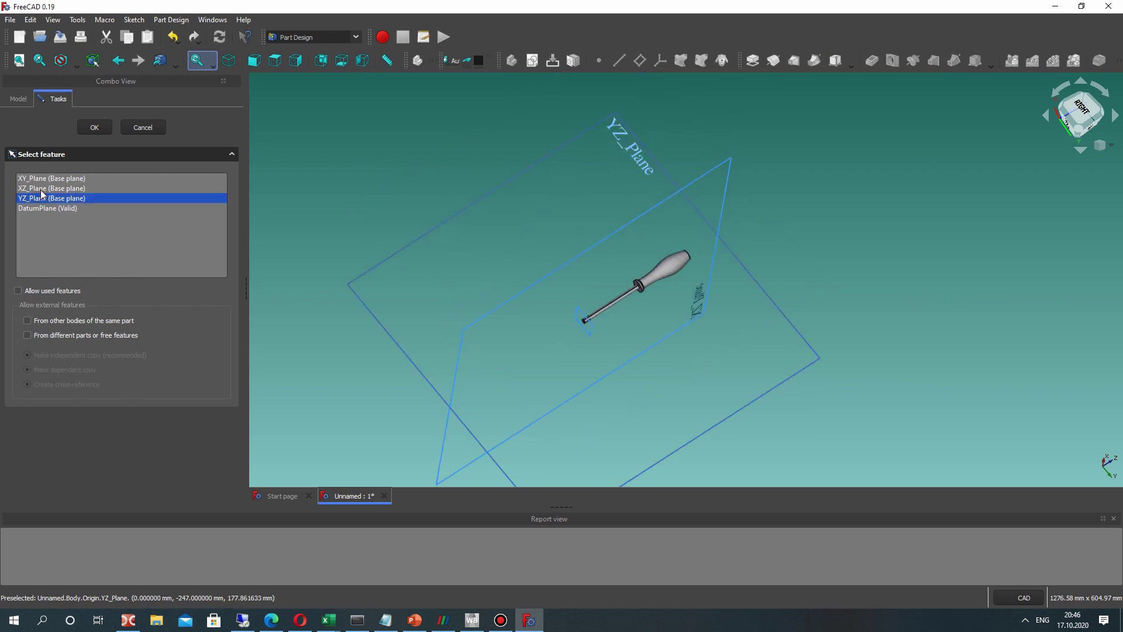
{"action": "left_click", "coordinate": [90, 131]}
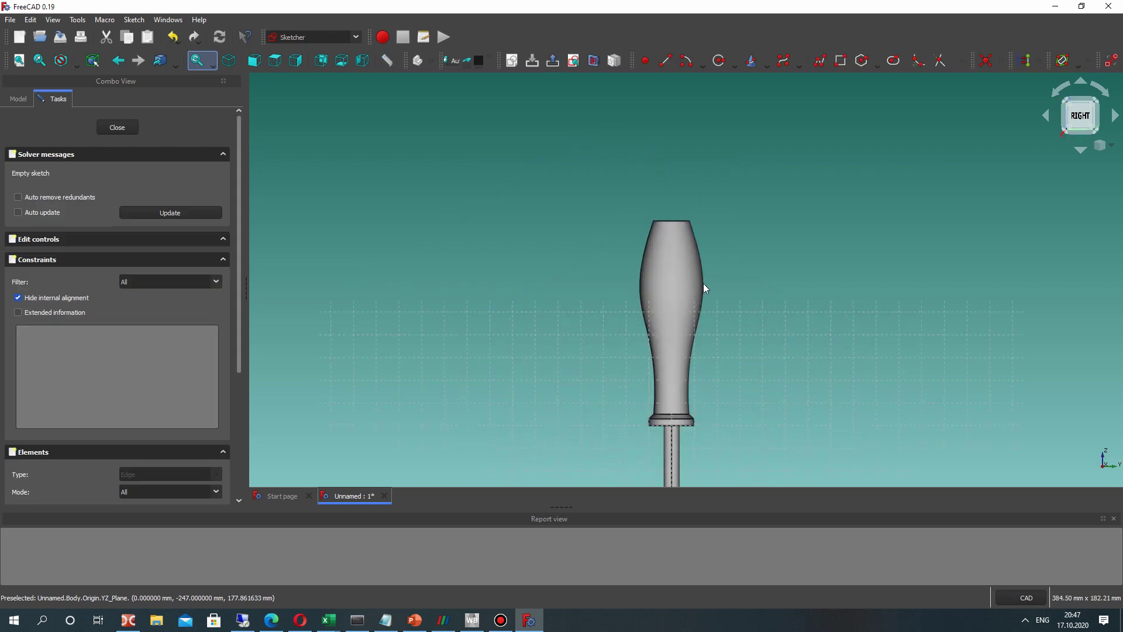
{"action": "left_click", "coordinate": [841, 61]}
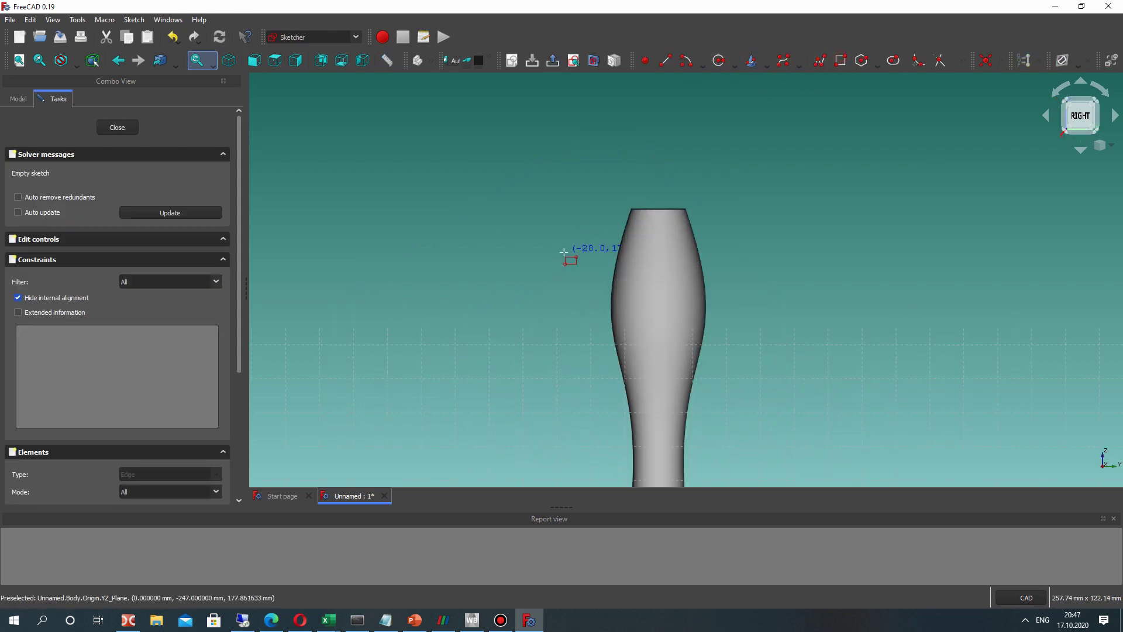
{"action": "scroll", "coordinate": [568, 248], "scroll_direction": "up", "scroll_amount": 2}
{"action": "left_click", "coordinate": [618, 221]}
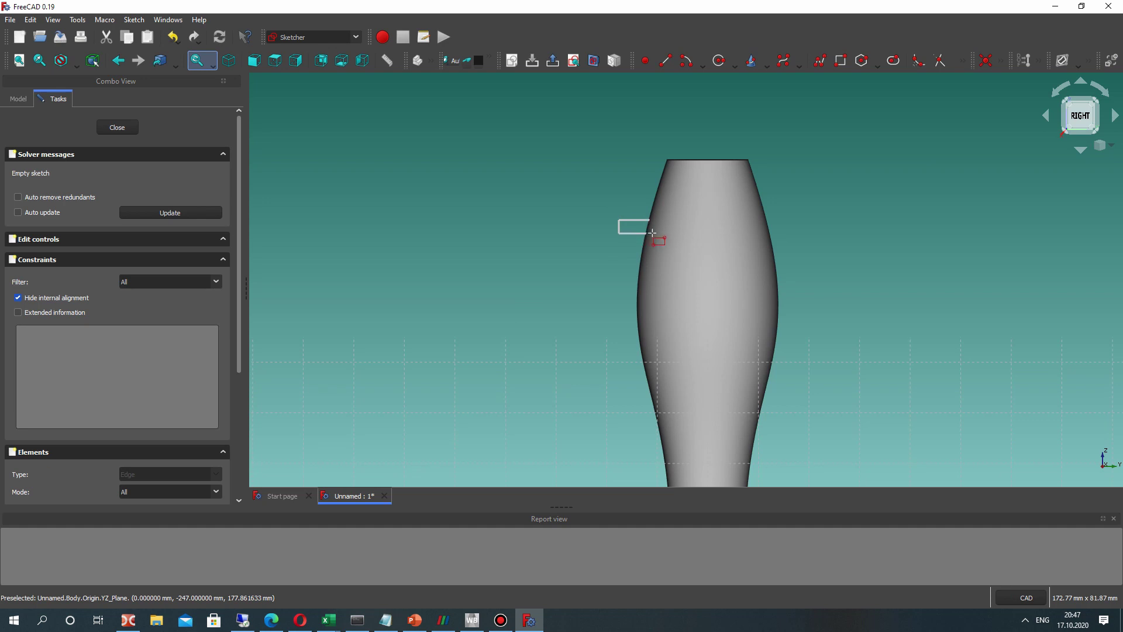
{"action": "left_click", "coordinate": [650, 233]}
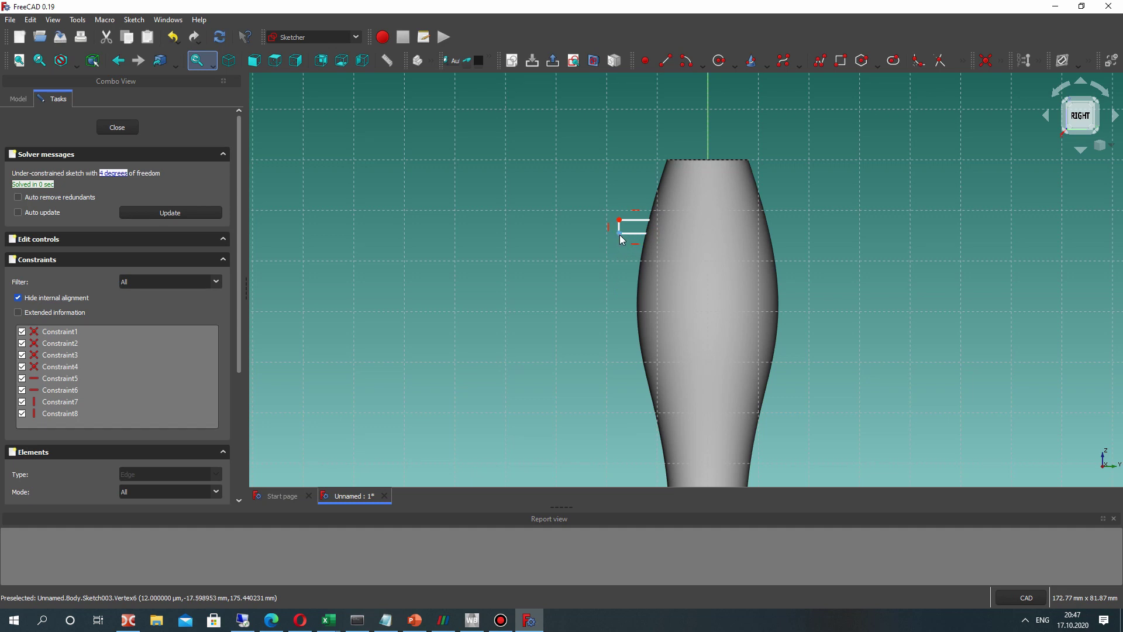
{"action": "left_click_drag", "start_coordinate": [617, 239], "coordinate": [609, 238]}
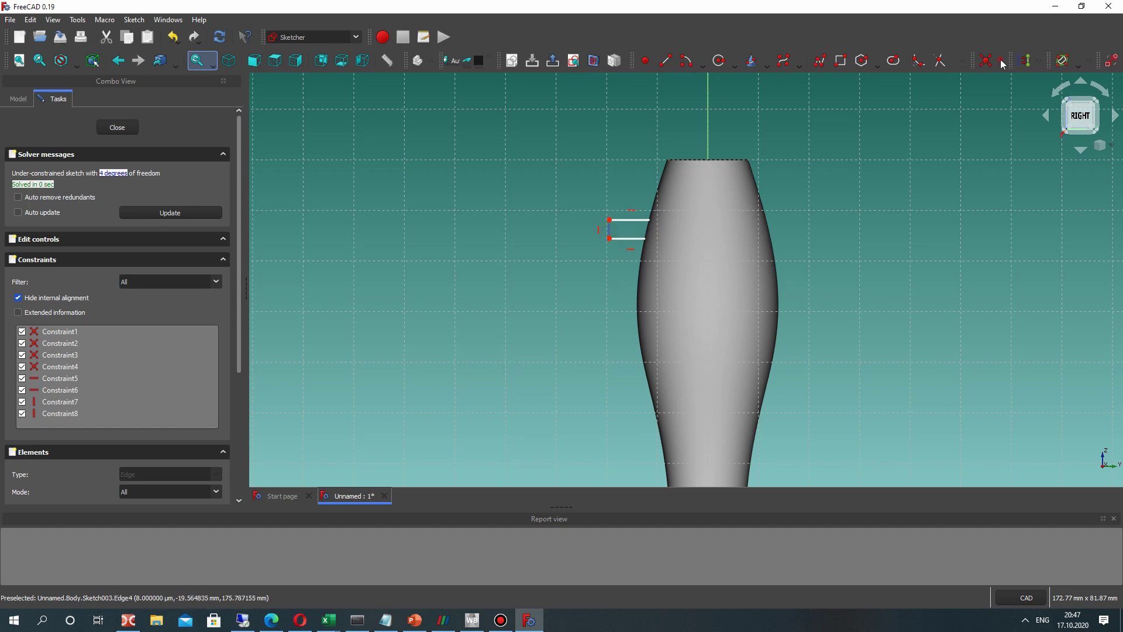
Constrain the rectangle's height to 3.5 mm and move the dimension left of the handle
{"action": "left_click", "coordinate": [1002, 62]}
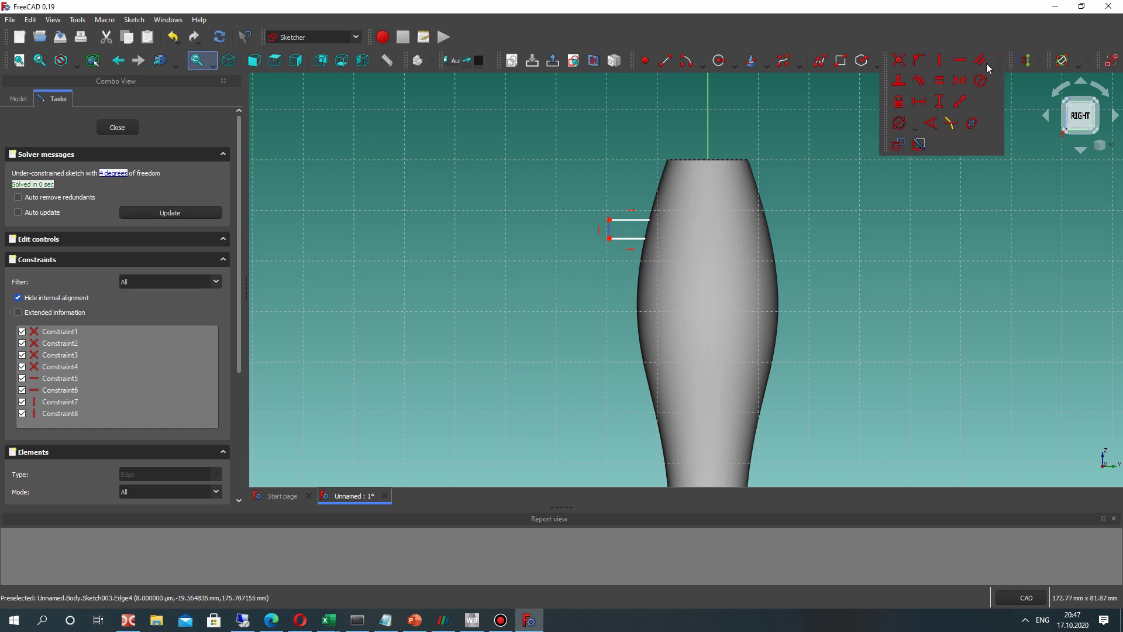
{"action": "left_click", "coordinate": [938, 104]}
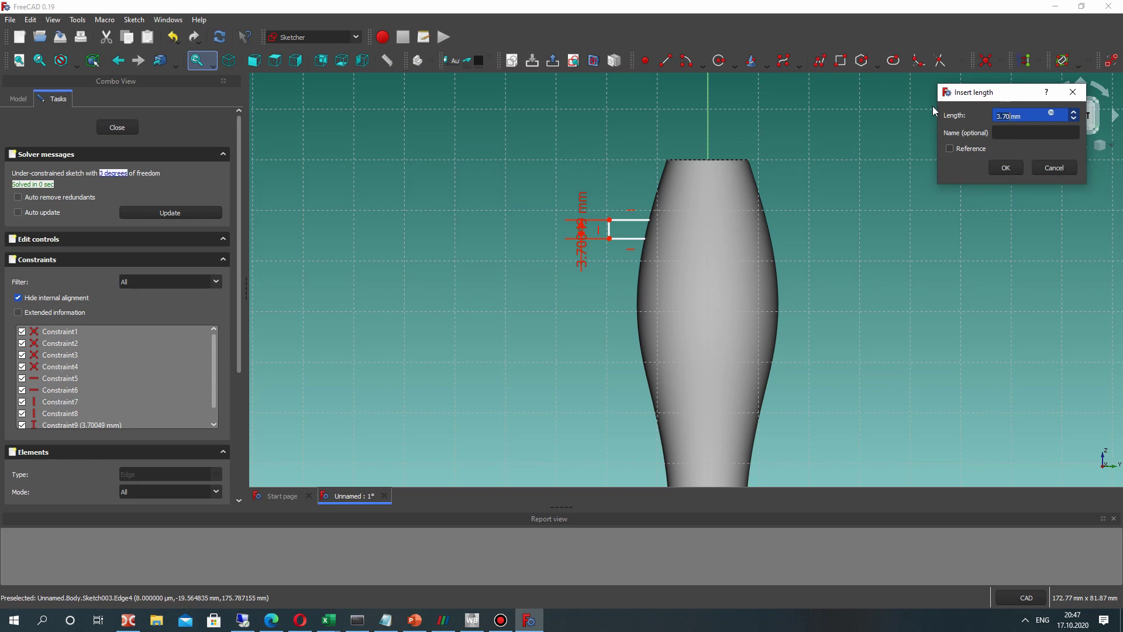
{"action": "type", "text": "3.5"}
{"action": "key", "text": "Return"}
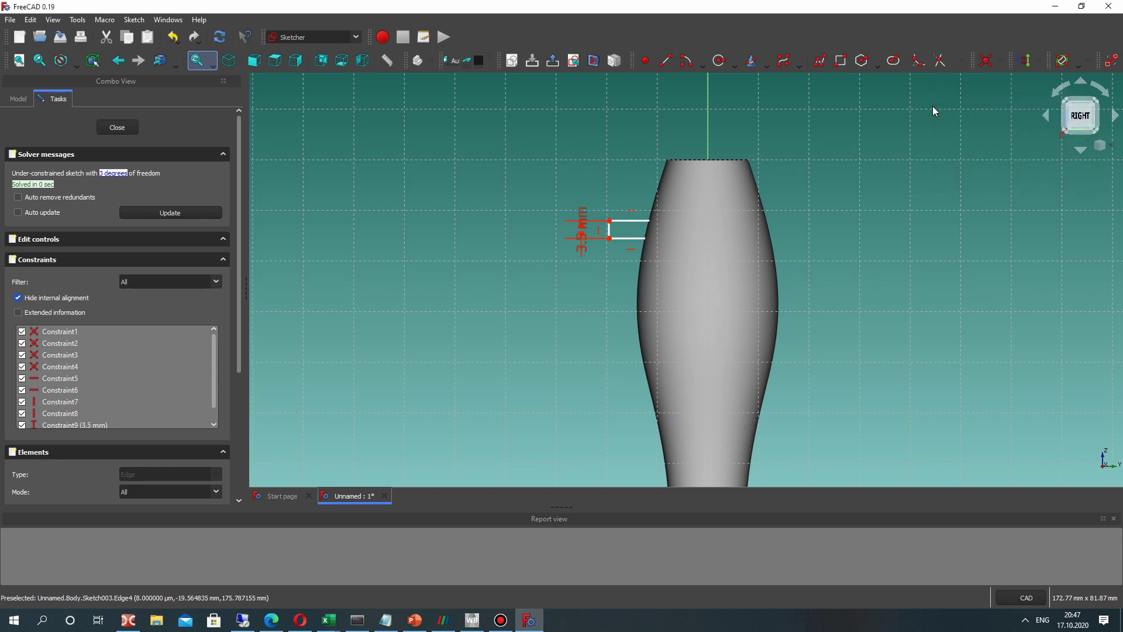
{"action": "mouse_move", "coordinate": [581, 232]}
{"action": "left_mouse_down"}
{"action": "mouse_move", "coordinate": [494, 289]}
{"action": "mouse_move", "coordinate": [514, 301]}
{"action": "left_mouse_up"}
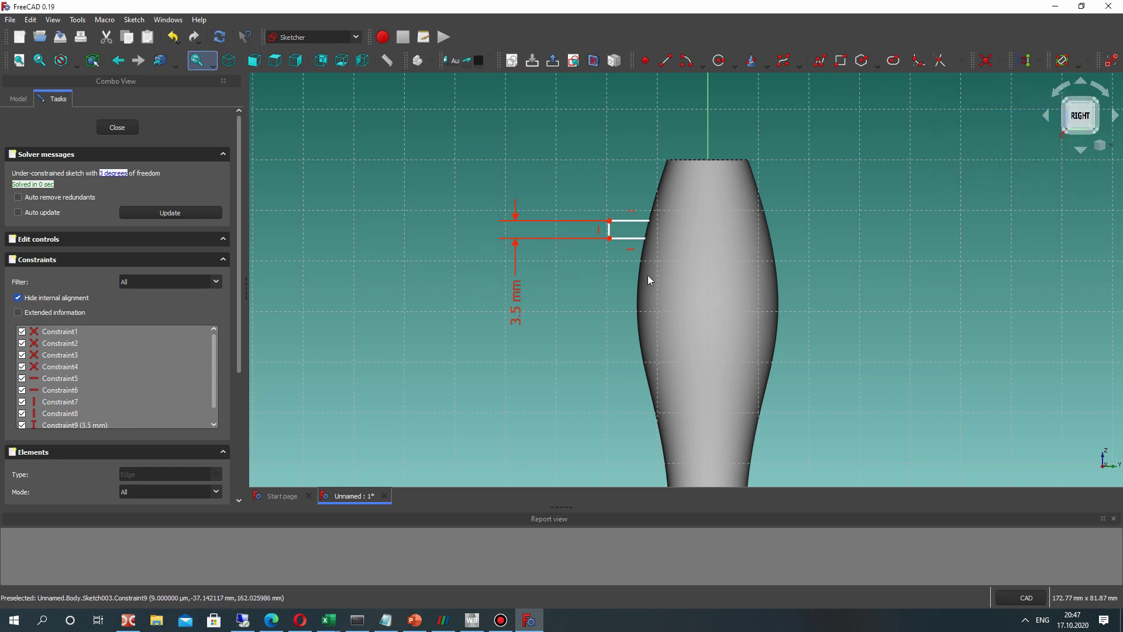
{"action": "scroll", "coordinate": [647, 275], "scroll_direction": "up", "scroll_amount": 2}
{"action": "scroll", "coordinate": [627, 244], "scroll_direction": "down", "scroll_amount": 3}
{"action": "scroll", "coordinate": [630, 243], "scroll_direction": "up", "scroll_amount": 2}
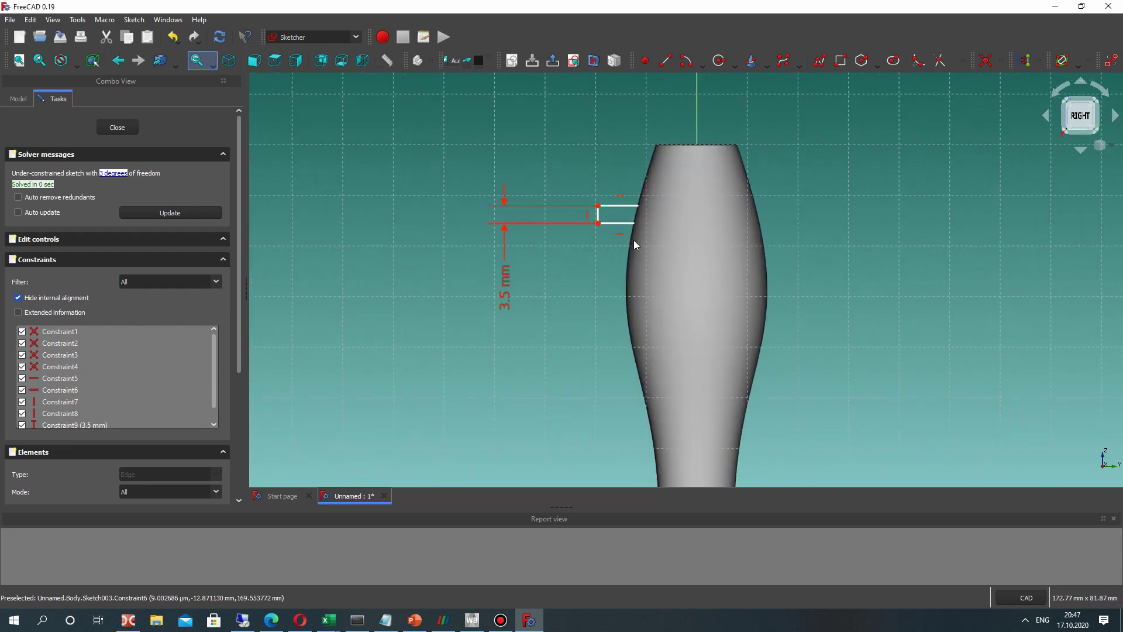
{"action": "scroll", "coordinate": [617, 275], "scroll_direction": "down", "scroll_amount": 1}
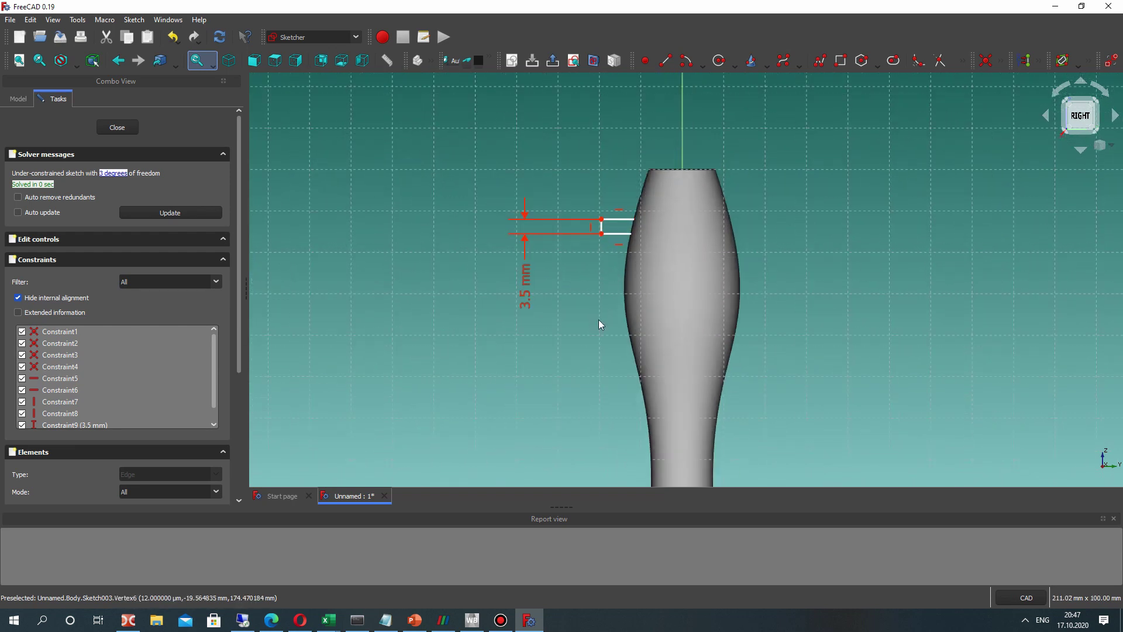
{"action": "scroll", "coordinate": [576, 227], "scroll_direction": "down", "scroll_amount": 2}
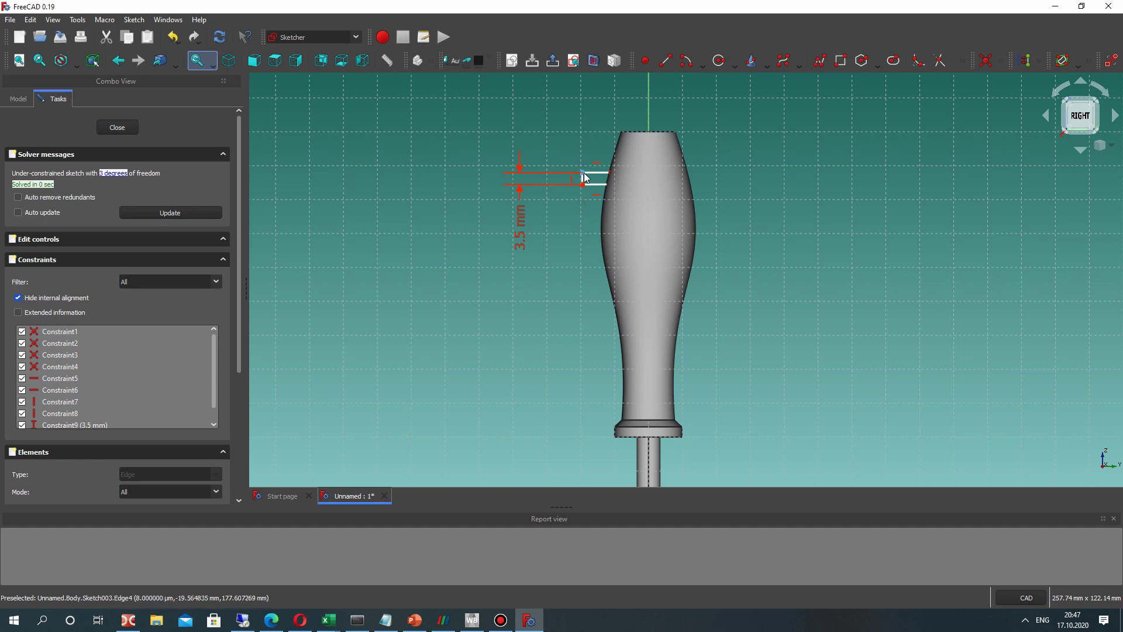
{"action": "scroll", "coordinate": [620, 293], "scroll_direction": "down", "scroll_amount": 4}
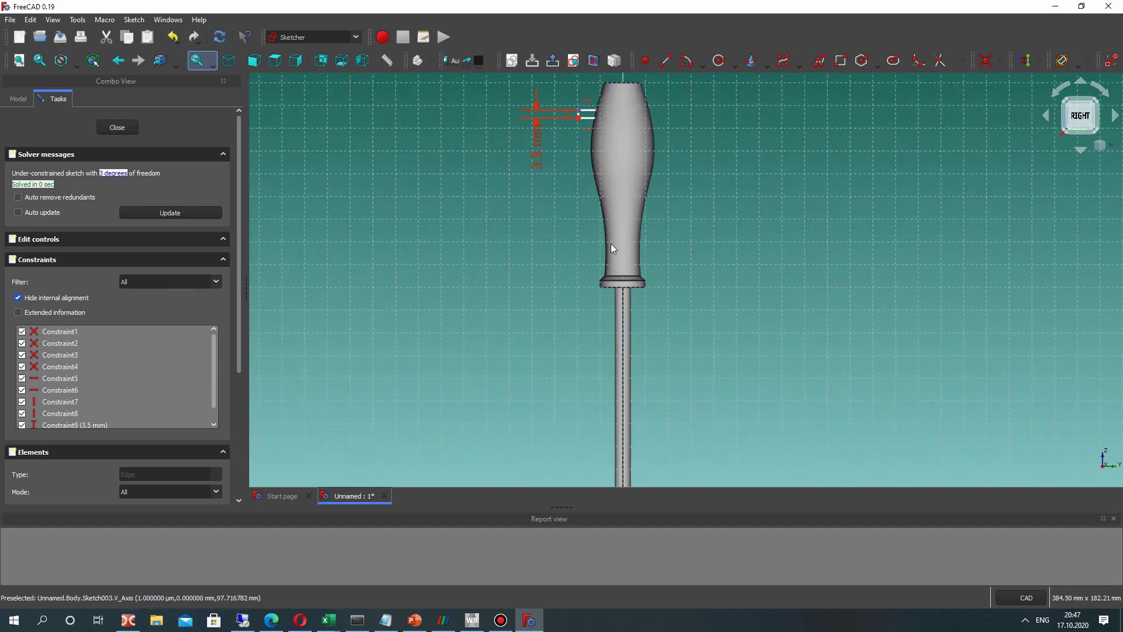
{"action": "scroll", "coordinate": [611, 243], "scroll_direction": "down", "scroll_amount": 2}
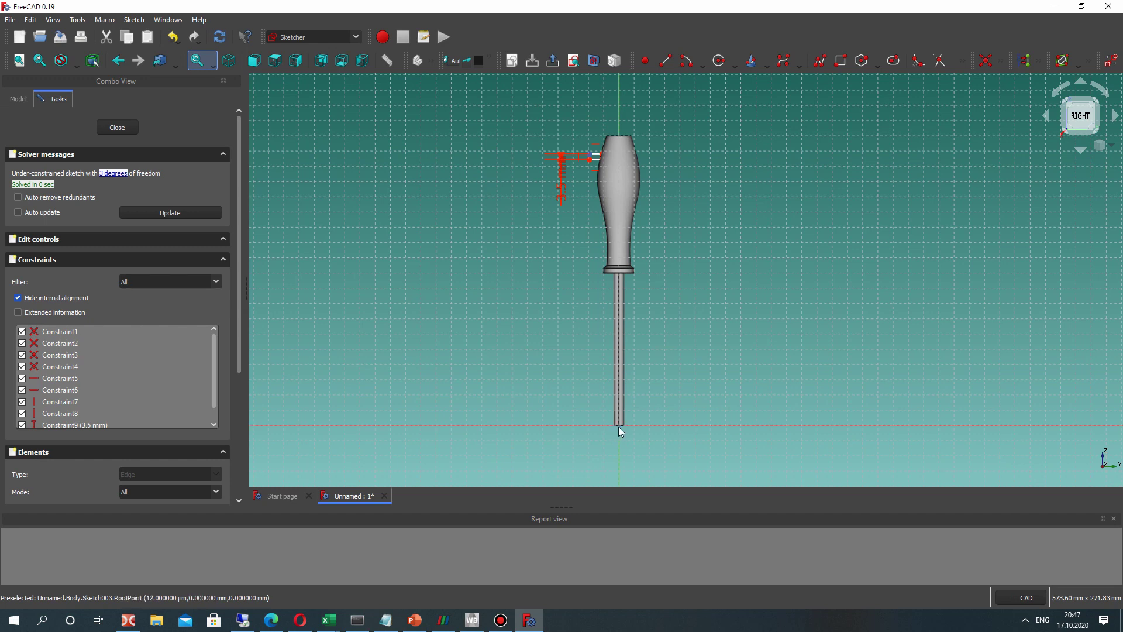
Dimension the rectangle 180 mm above the base point, adjust a corner, and close the sketch
{"action": "left_click", "coordinate": [1006, 59]}
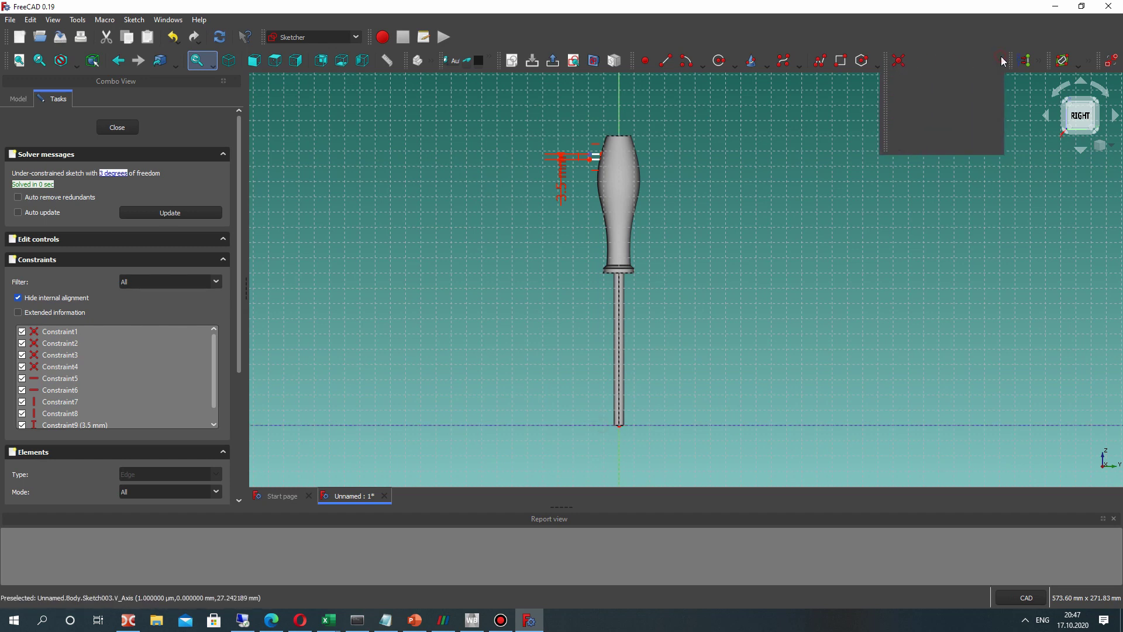
{"action": "left_click", "coordinate": [932, 105]}
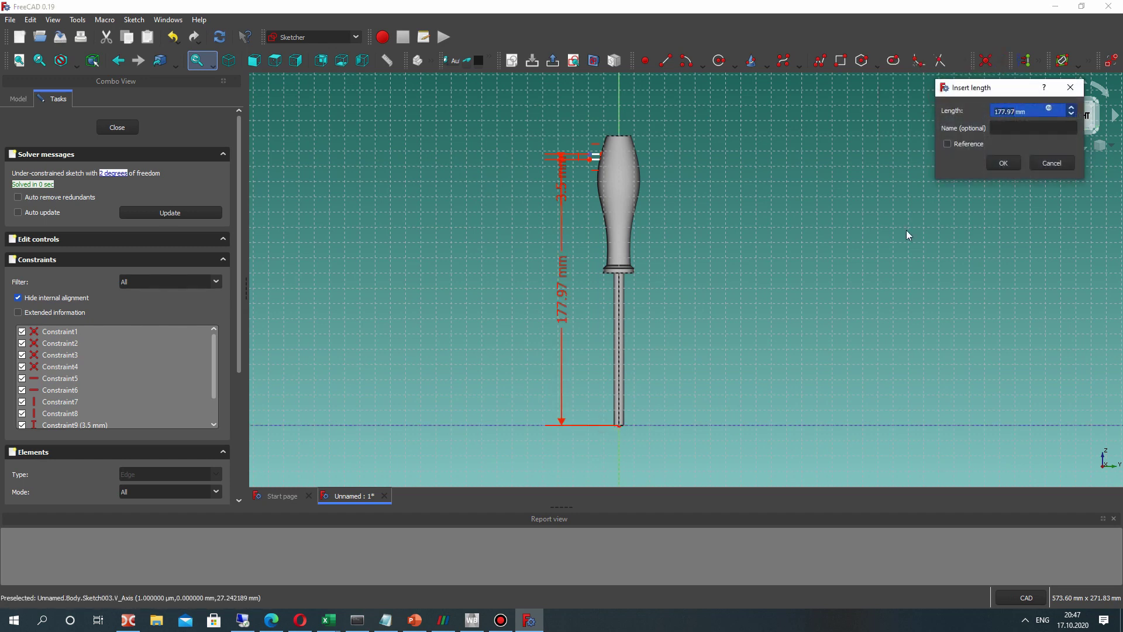
{"action": "type", "text": "180"}
{"action": "key", "text": "Return"}
{"action": "scroll", "coordinate": [594, 151], "scroll_direction": "up", "scroll_amount": 8}
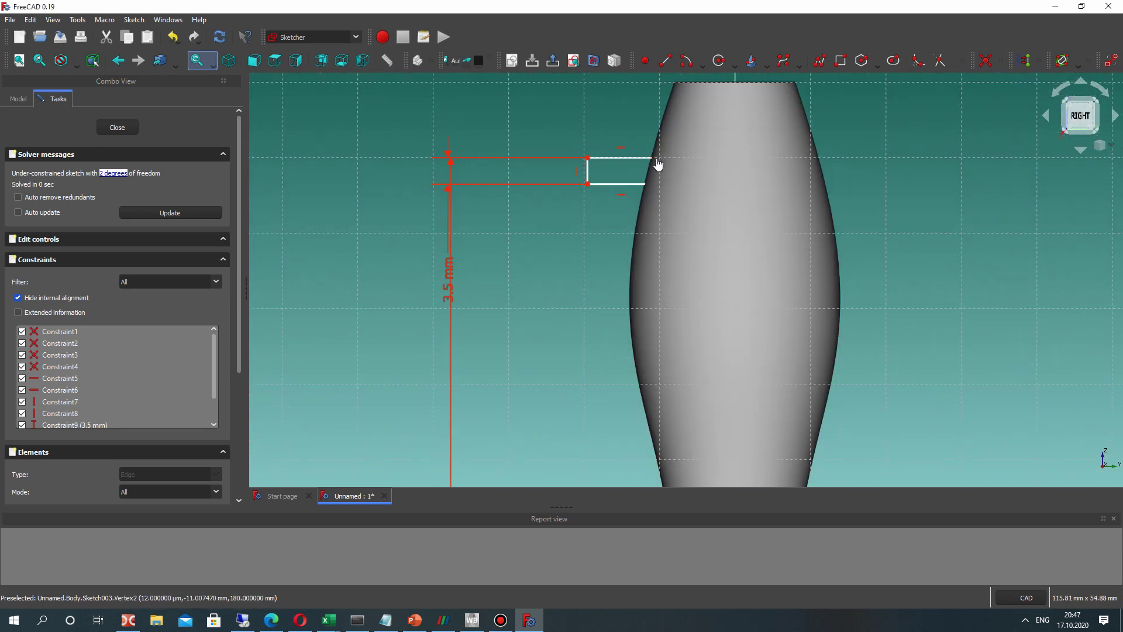
{"action": "left_click_drag", "start_coordinate": [658, 159], "coordinate": [656, 158]}
{"action": "scroll", "coordinate": [608, 357], "scroll_direction": "down", "scroll_amount": 3}
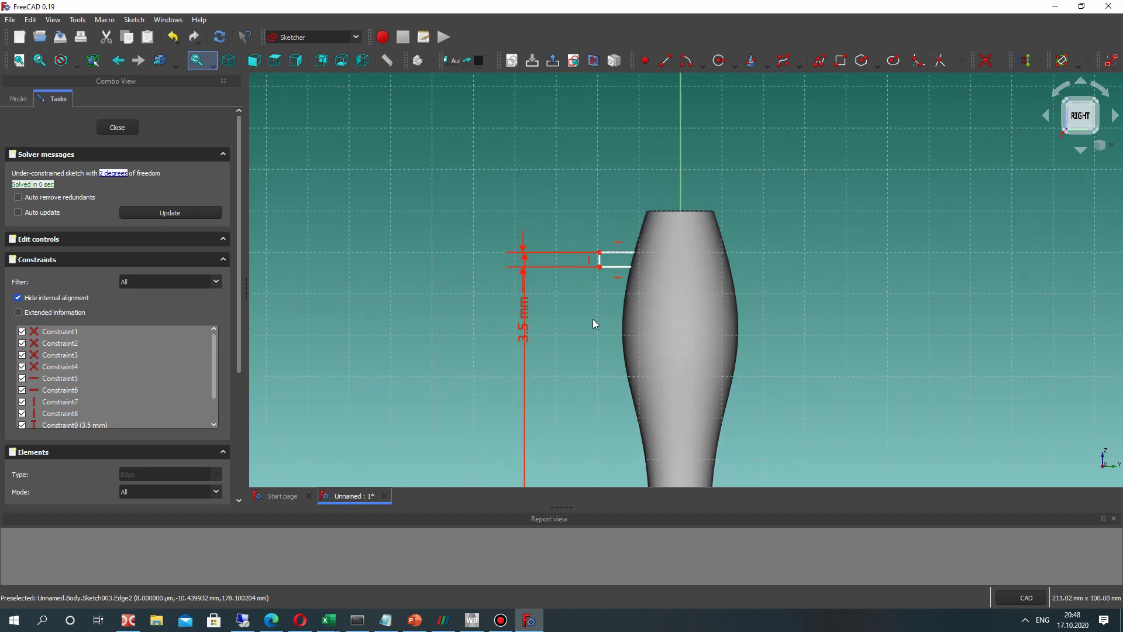
{"action": "scroll", "coordinate": [611, 284], "scroll_direction": "up", "scroll_amount": 1}
{"action": "scroll", "coordinate": [564, 308], "scroll_direction": "down", "scroll_amount": 5}
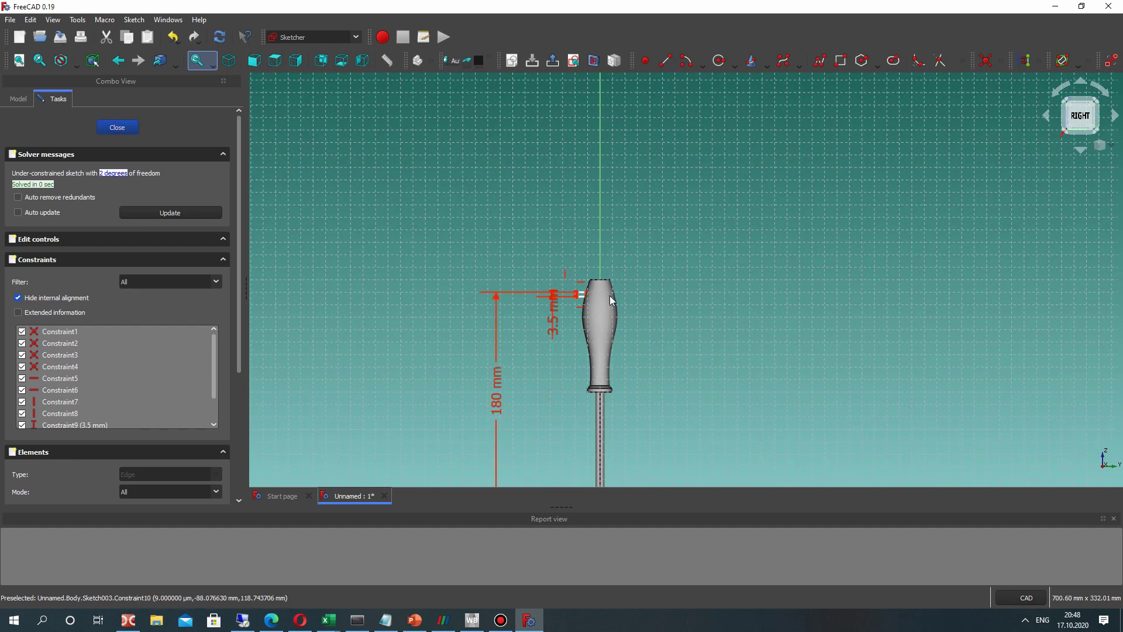
{"action": "key", "text": "Escape"}
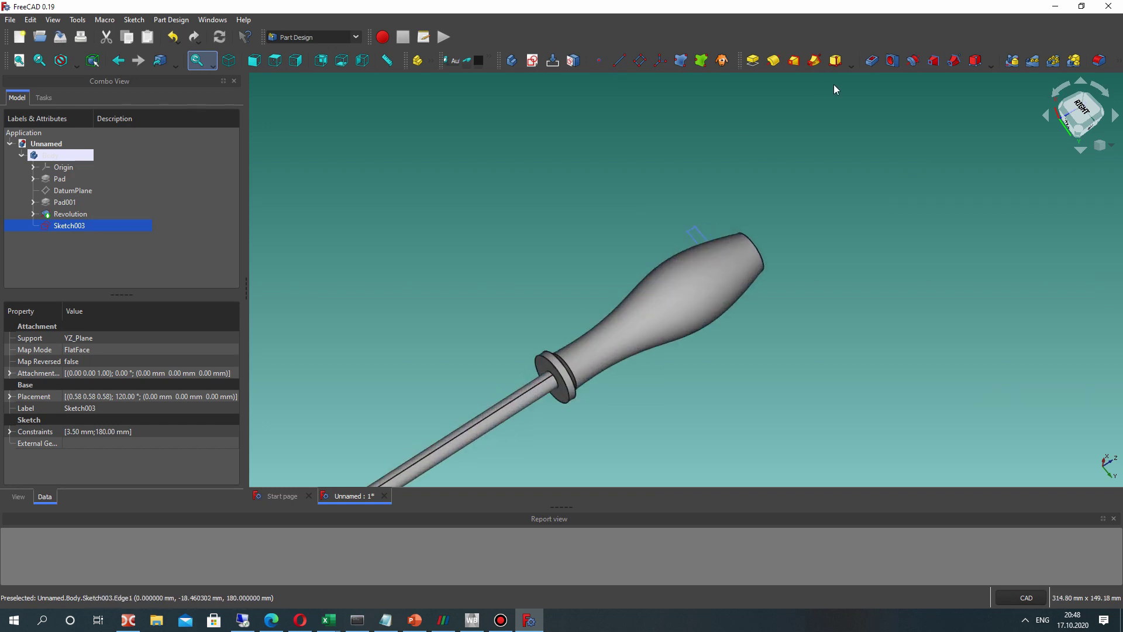
Cut a 360° Groove from Sketch003 about the vertical sketch axis, then select the Groove
{"action": "left_click", "coordinate": [914, 62]}
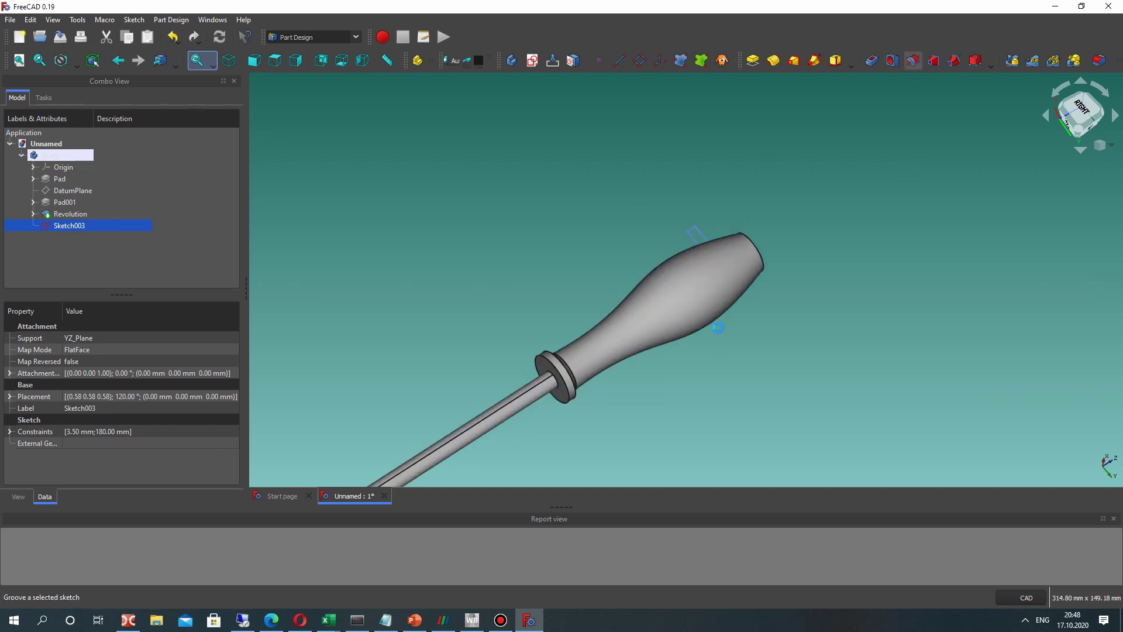
{"action": "middle_click_drag", "start_coordinate": [703, 286], "coordinate": [504, 420]}
{"action": "scroll", "coordinate": [542, 383], "scroll_direction": "up", "scroll_amount": 2}
{"action": "middle_click_drag", "start_coordinate": [568, 351], "coordinate": [745, 181]}
{"action": "scroll", "coordinate": [727, 308], "scroll_direction": "down", "scroll_amount": 2}
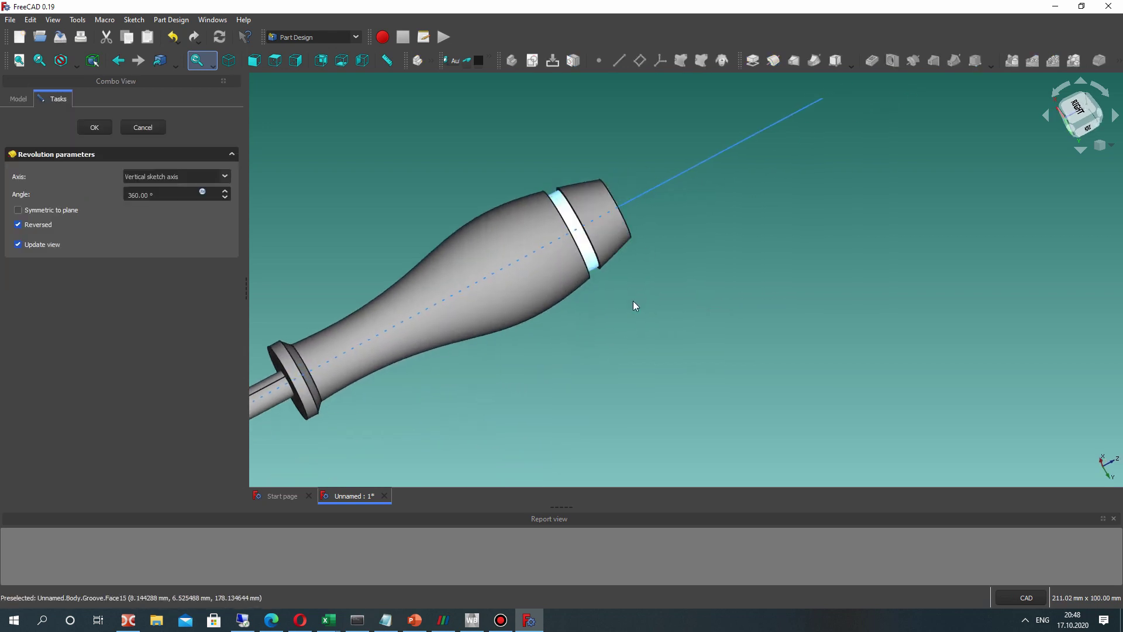
{"action": "scroll", "coordinate": [644, 291], "scroll_direction": "up", "scroll_amount": 3}
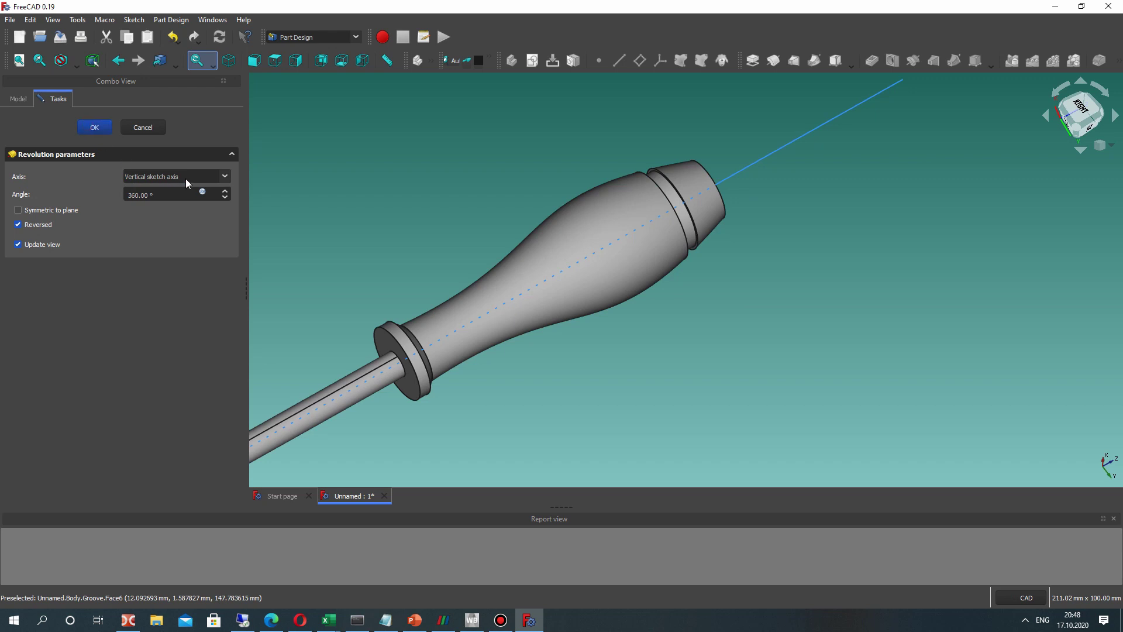
{"action": "key", "text": "Return"}
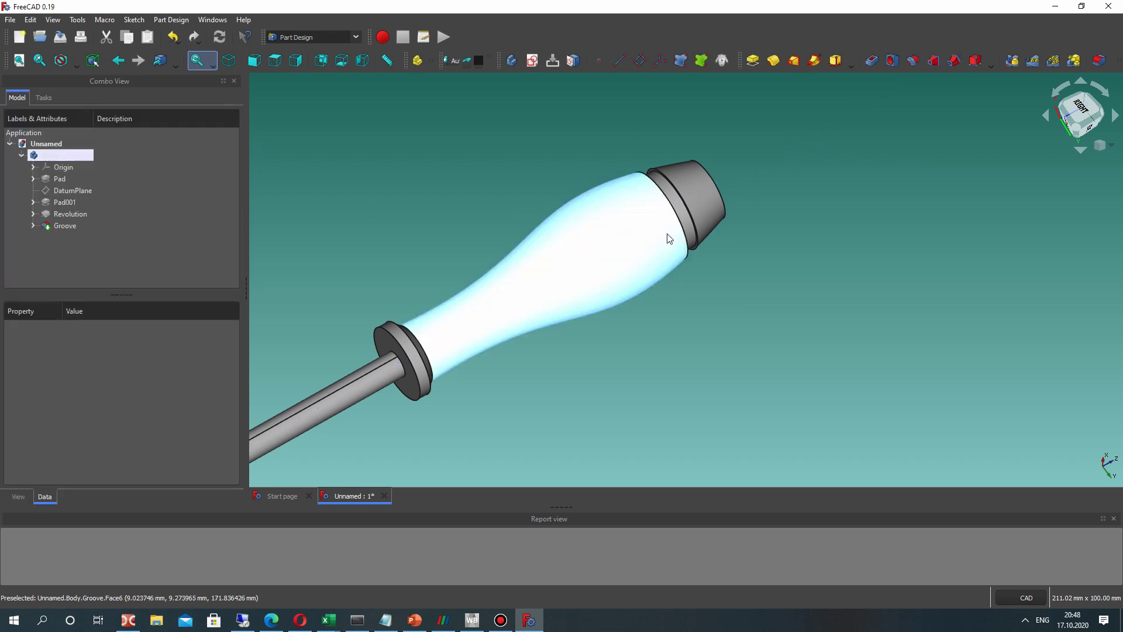
{"action": "left_click", "coordinate": [72, 226]}
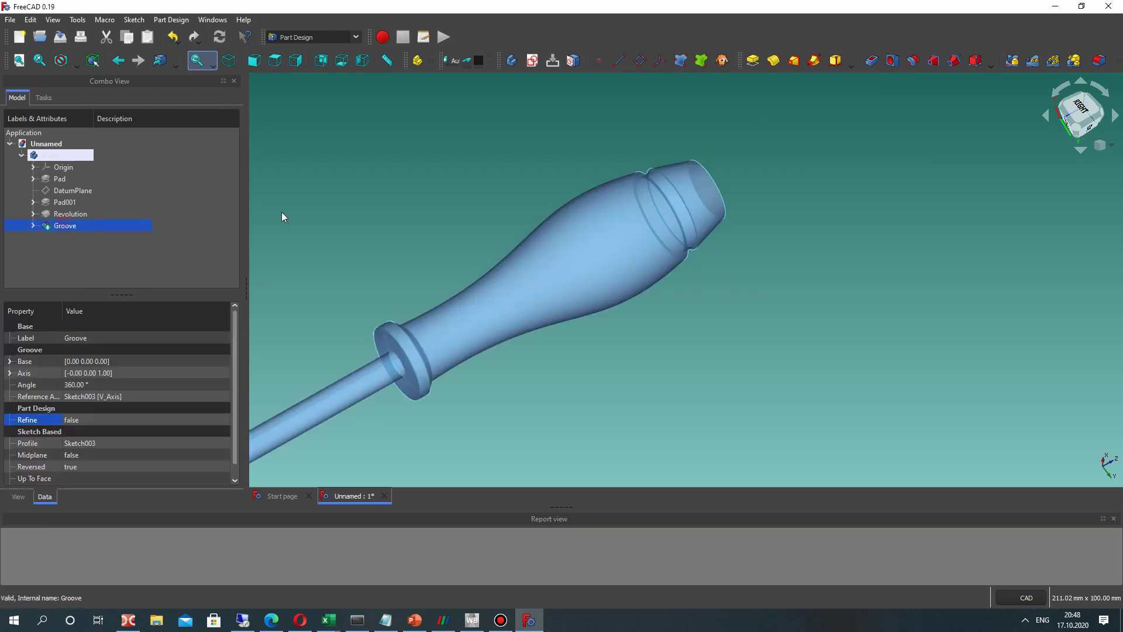
{"action": "scroll", "coordinate": [819, 226], "scroll_direction": "down", "scroll_amount": 2}
{"action": "scroll", "coordinate": [822, 224], "scroll_direction": "up", "scroll_amount": 3}
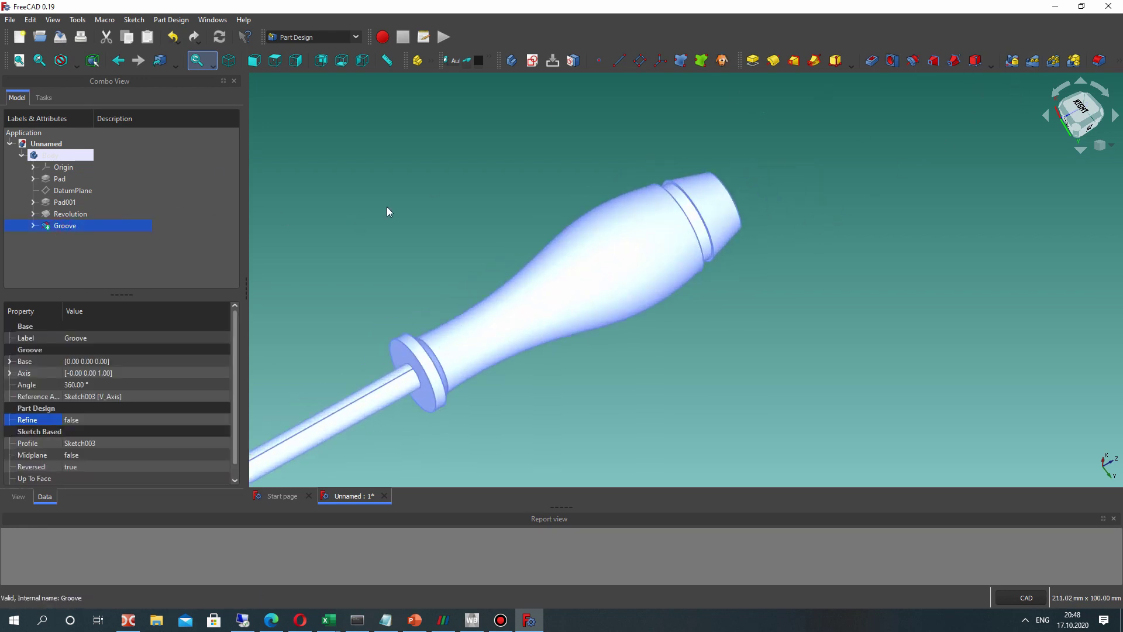
Set up a Linear Pattern of the Groove: 70 mm along the reversed Base Z axis, 10 occurrences
{"action": "left_click", "coordinate": [1032, 62]}
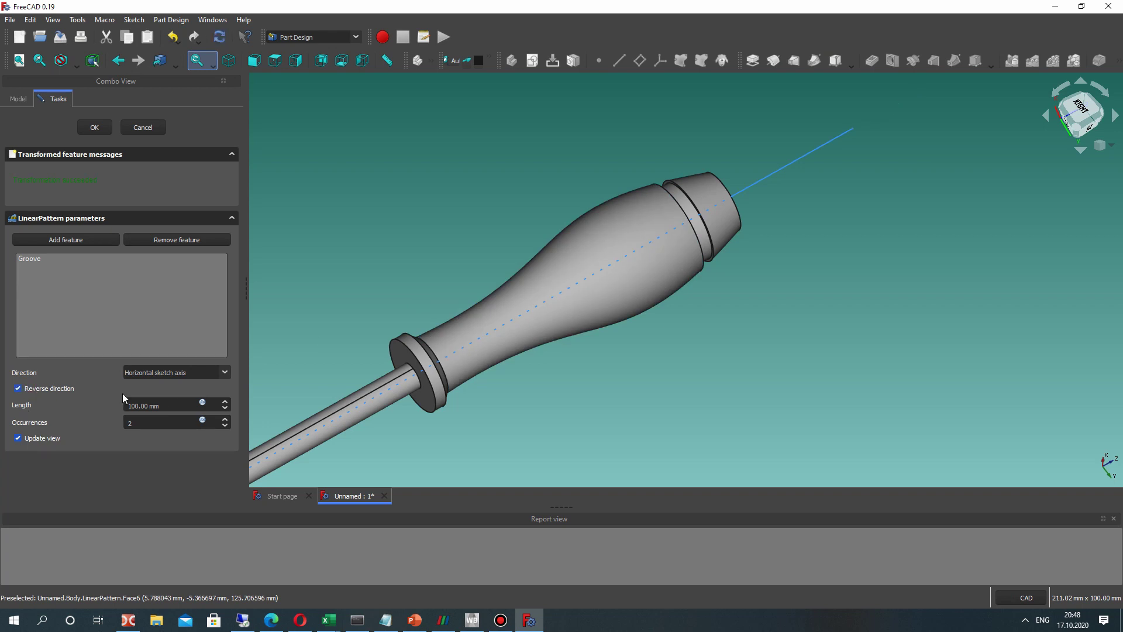
{"action": "left_click_drag", "start_coordinate": [128, 406], "coordinate": [143, 404]}
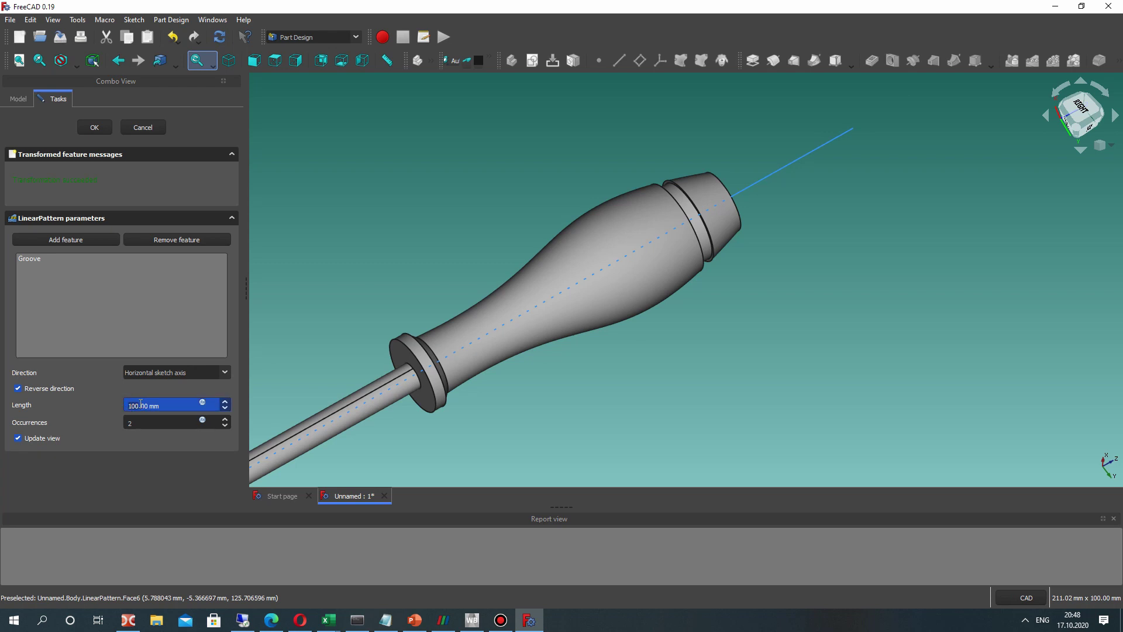
{"action": "type", "text": "70"}
{"action": "key", "text": "Tab"}
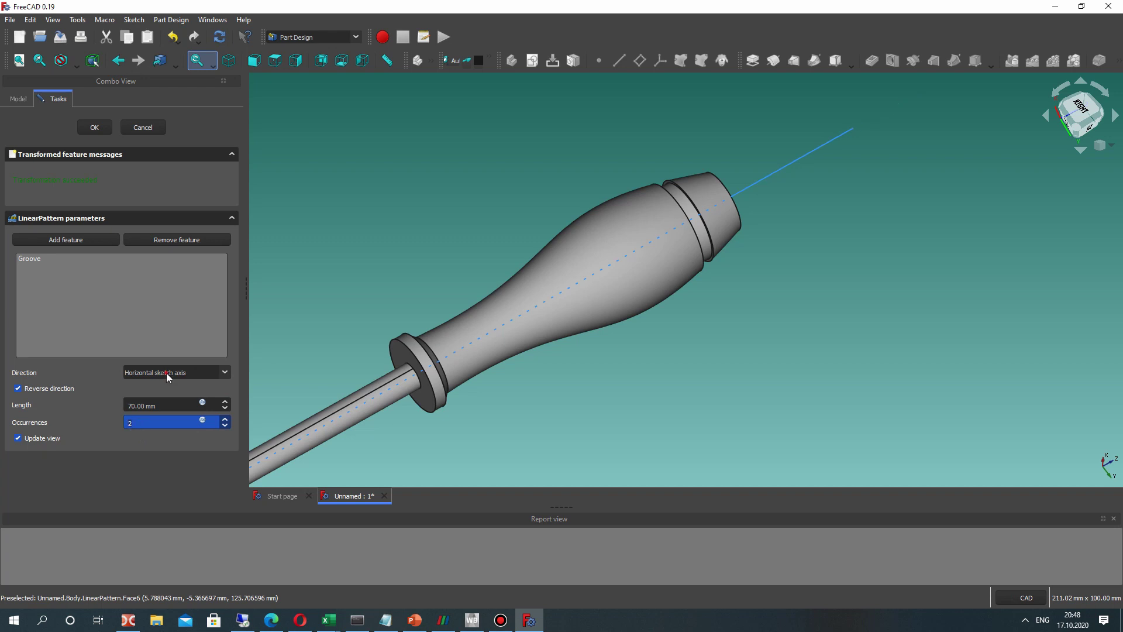
{"action": "left_click", "coordinate": [166, 373]}
{"action": "left_click", "coordinate": [142, 424]}
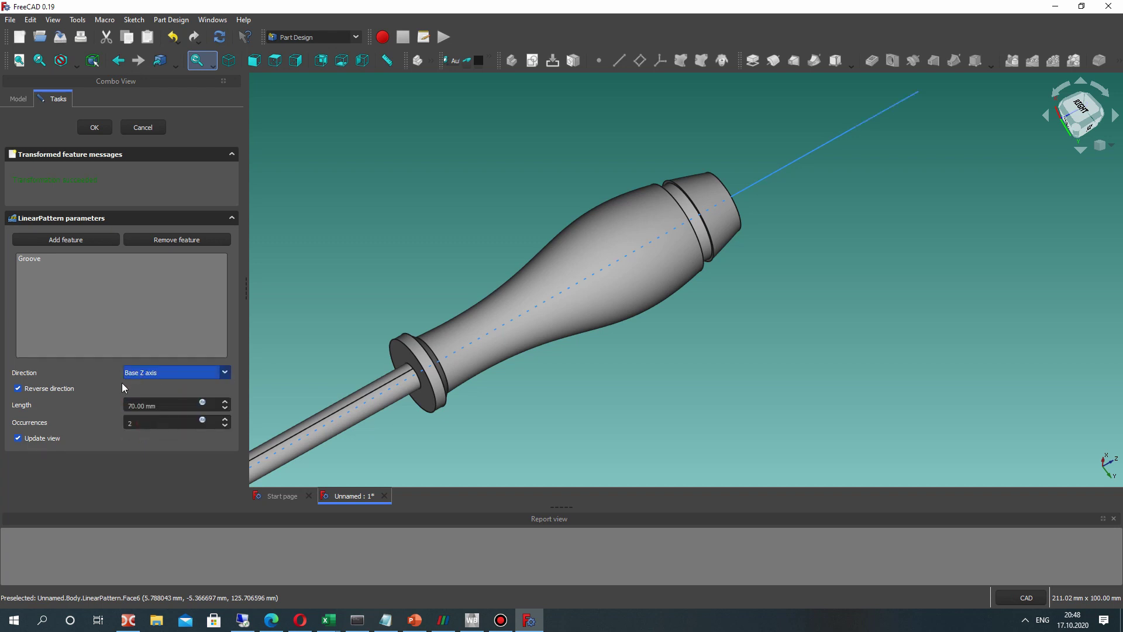
{"action": "left_click", "coordinate": [143, 423]}
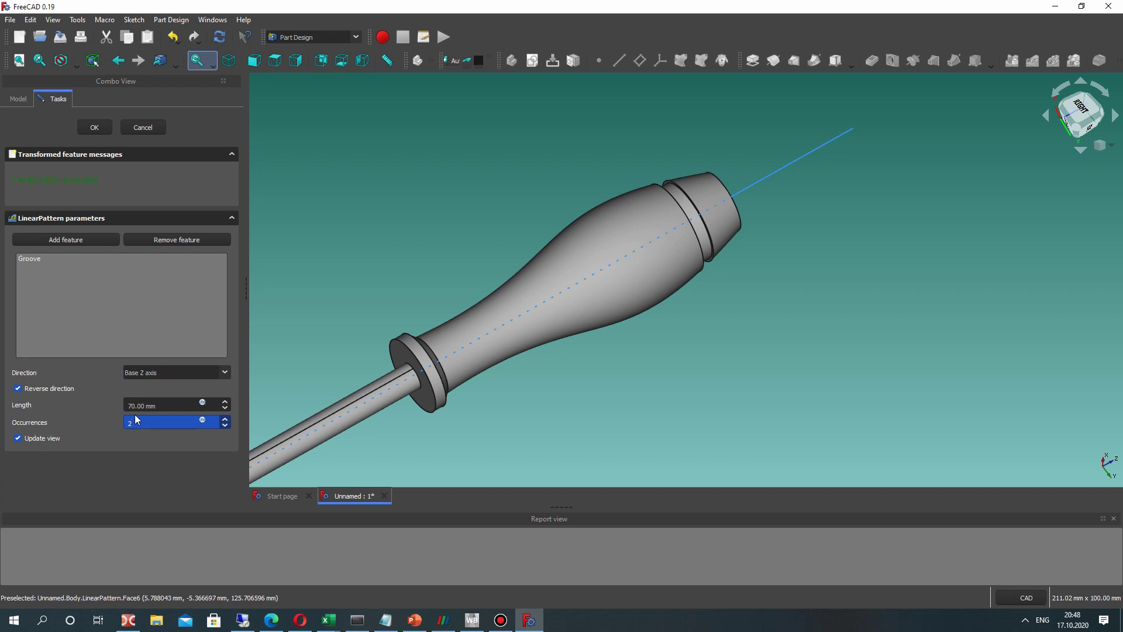
{"action": "left_click", "coordinate": [43, 391]}
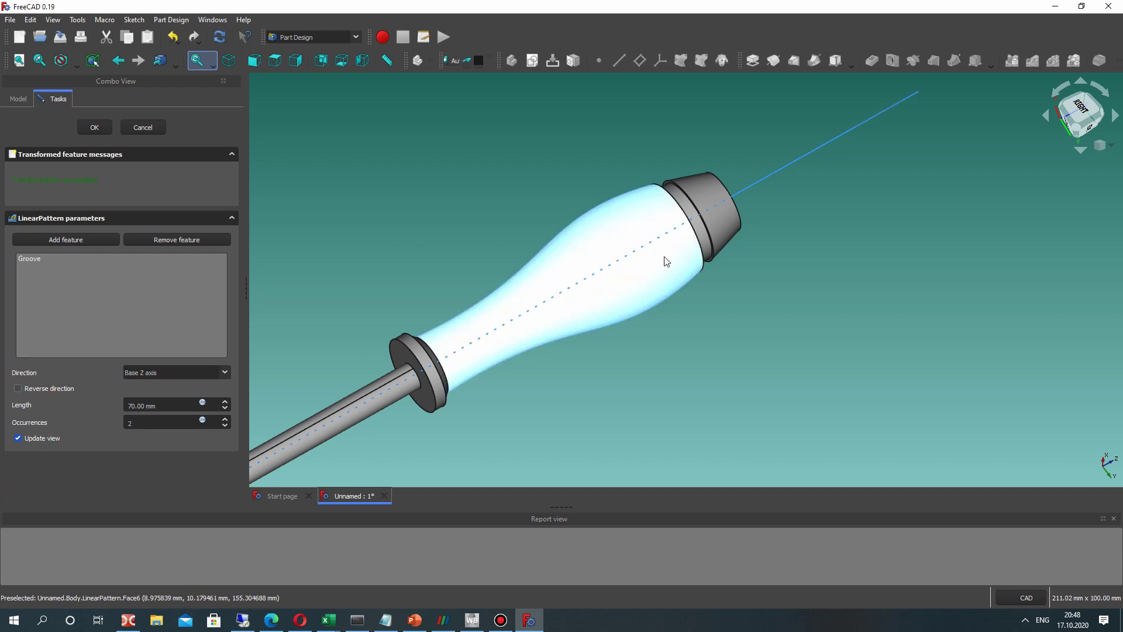
{"action": "left_click", "coordinate": [47, 390]}
{"action": "left_click", "coordinate": [142, 421]}
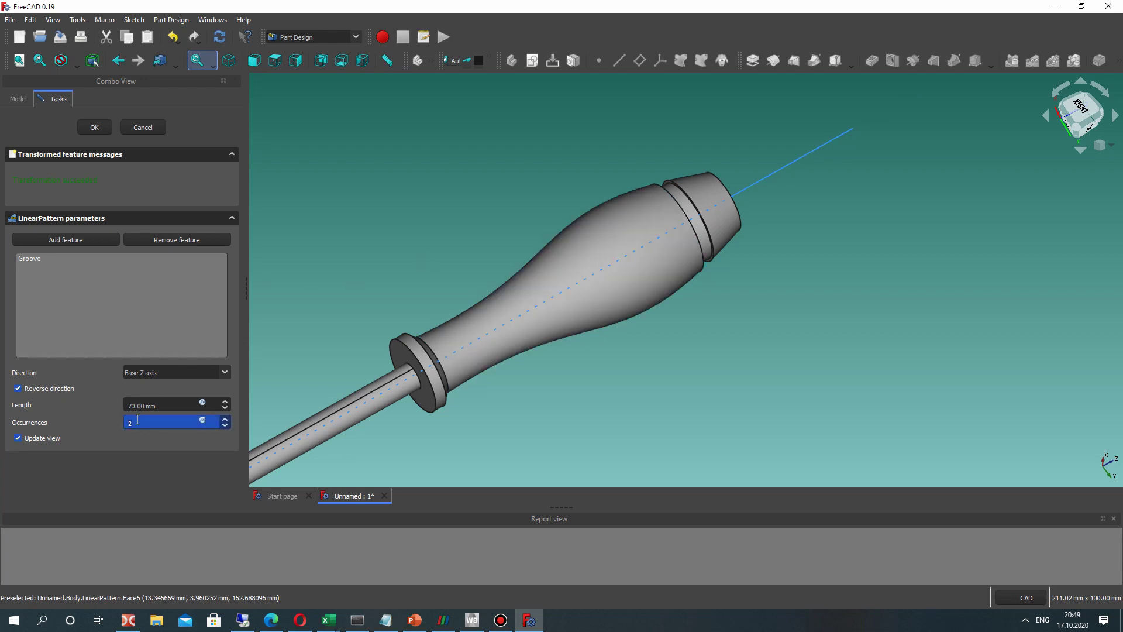
{"action": "type", "text": "10"}
Inspect the ribbed grip and accept the linear pattern
{"action": "middle_click_drag", "start_coordinate": [648, 288], "coordinate": [678, 307]}
{"action": "scroll", "coordinate": [581, 246], "scroll_direction": "down", "scroll_amount": 2}
{"action": "scroll", "coordinate": [606, 256], "scroll_direction": "up", "scroll_amount": 7}
{"action": "mouse_move", "coordinate": [606, 255]}
{"action": "middle_mouse_down"}
{"action": "mouse_move", "coordinate": [568, 234]}
{"action": "mouse_move", "coordinate": [557, 236]}
{"action": "mouse_move", "coordinate": [597, 236]}
{"action": "mouse_move", "coordinate": [551, 262]}
{"action": "mouse_move", "coordinate": [592, 242]}
{"action": "middle_mouse_up"}
{"action": "scroll", "coordinate": [597, 235], "scroll_direction": "down", "scroll_amount": 2}
{"action": "scroll", "coordinate": [595, 239], "scroll_direction": "down", "scroll_amount": 2}
{"action": "scroll", "coordinate": [653, 226], "scroll_direction": "down", "scroll_amount": 2}
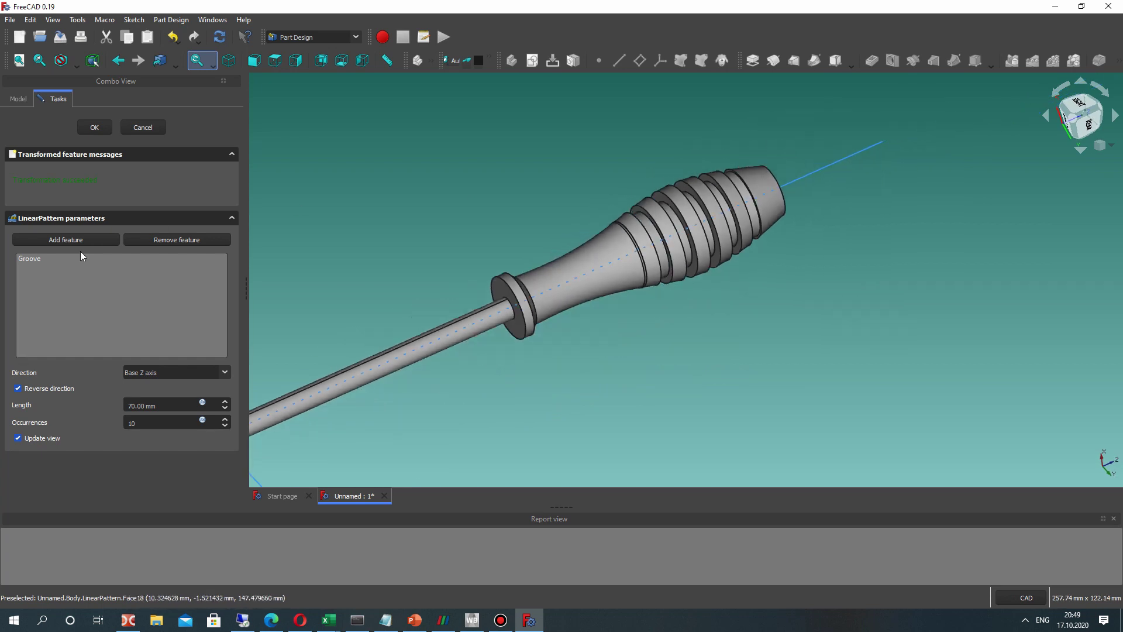
{"action": "left_click", "coordinate": [94, 128]}
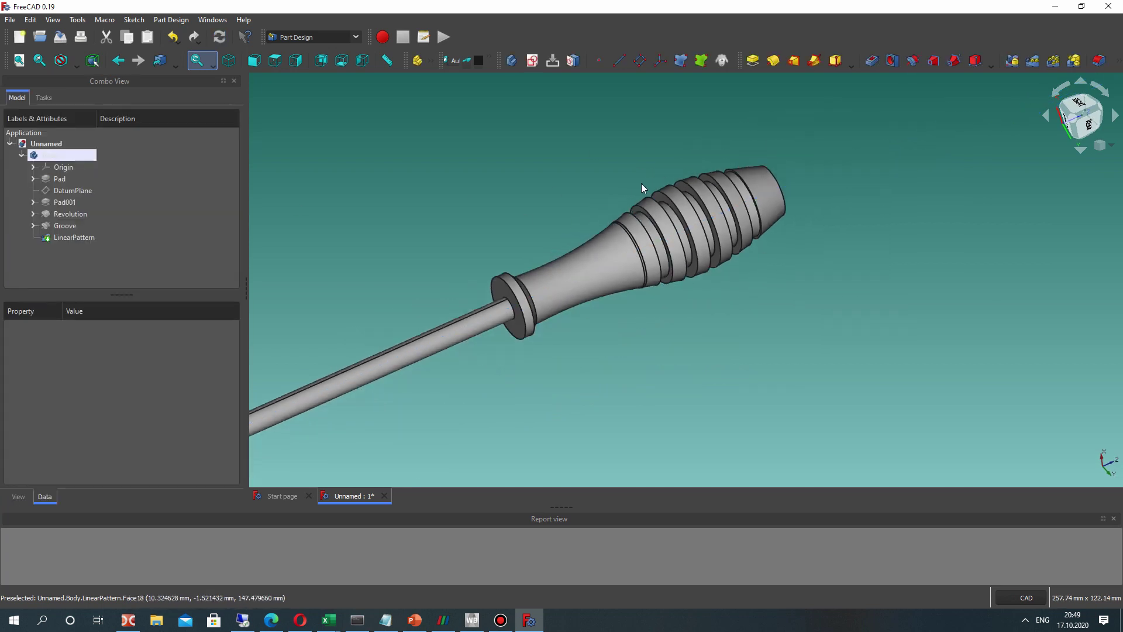
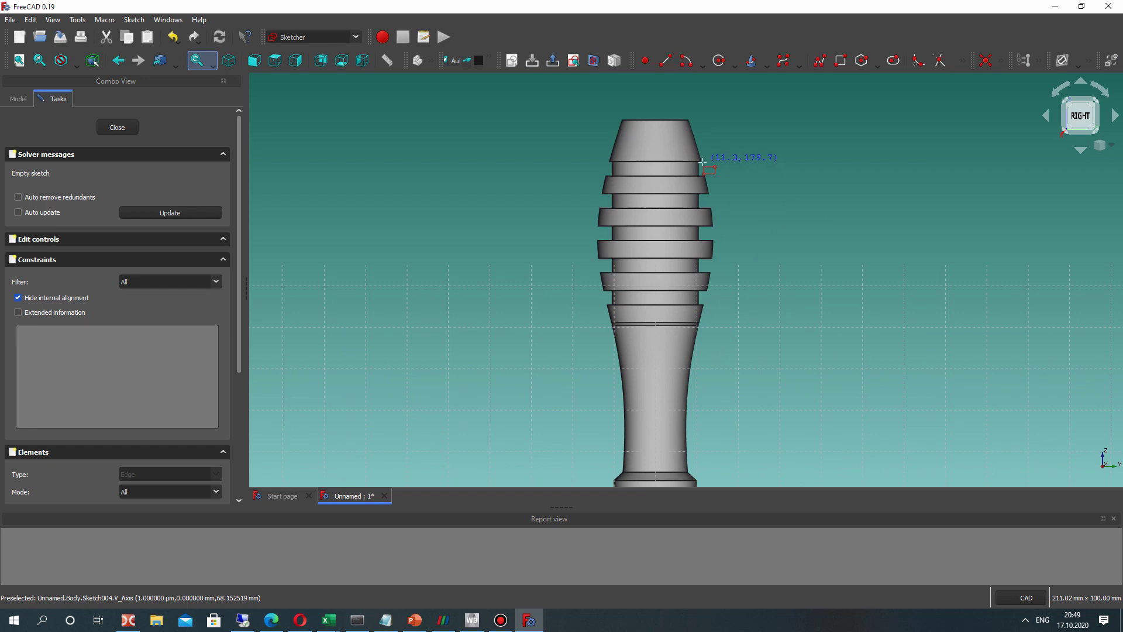
Draw a rectangle beside the grooved grip, spanning from the top groove to below the grooves
{"action": "scroll", "coordinate": [702, 158], "scroll_direction": "up", "scroll_amount": 4}
{"action": "left_click", "coordinate": [700, 161]}
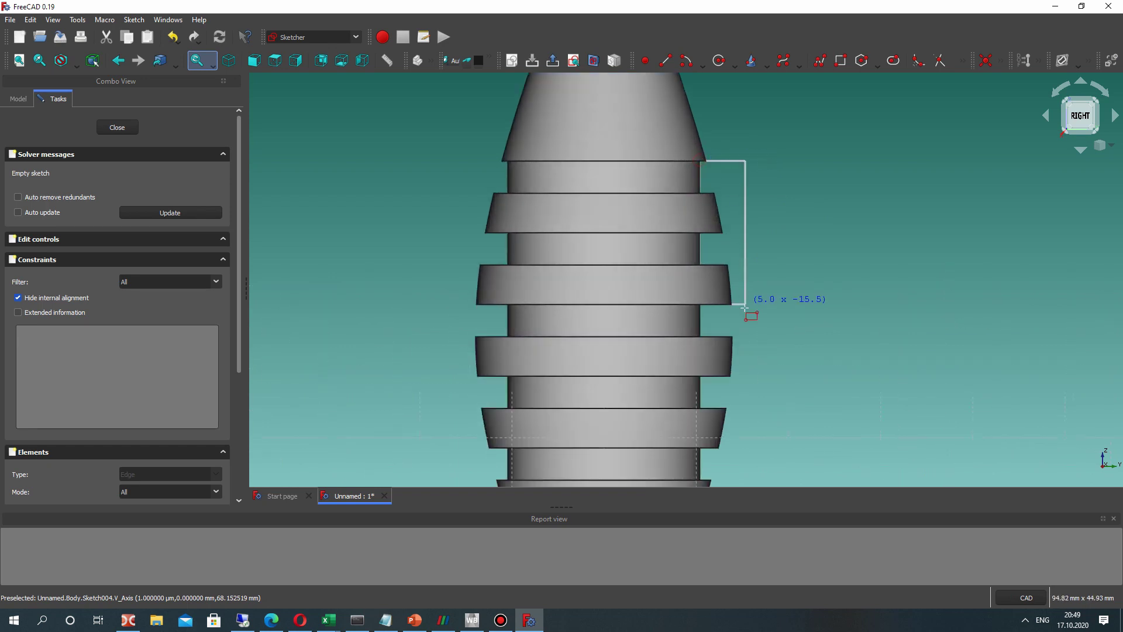
{"action": "middle_click_drag", "start_coordinate": [745, 307], "coordinate": [709, 149]}
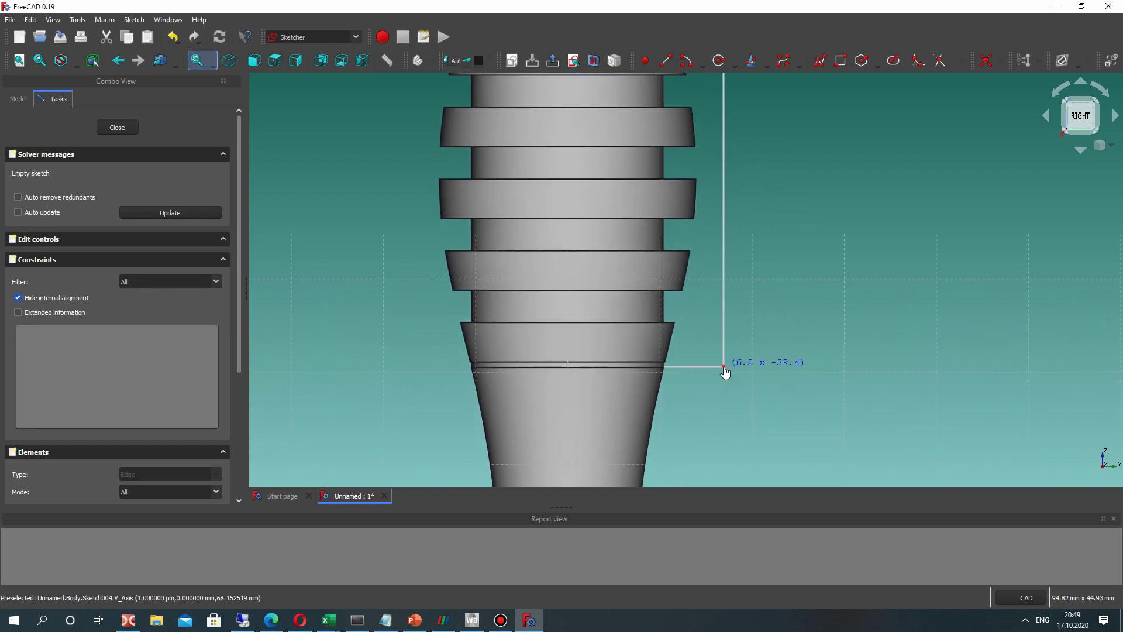
{"action": "left_click", "coordinate": [723, 367]}
{"action": "scroll", "coordinate": [681, 260], "scroll_direction": "down", "scroll_amount": 4}
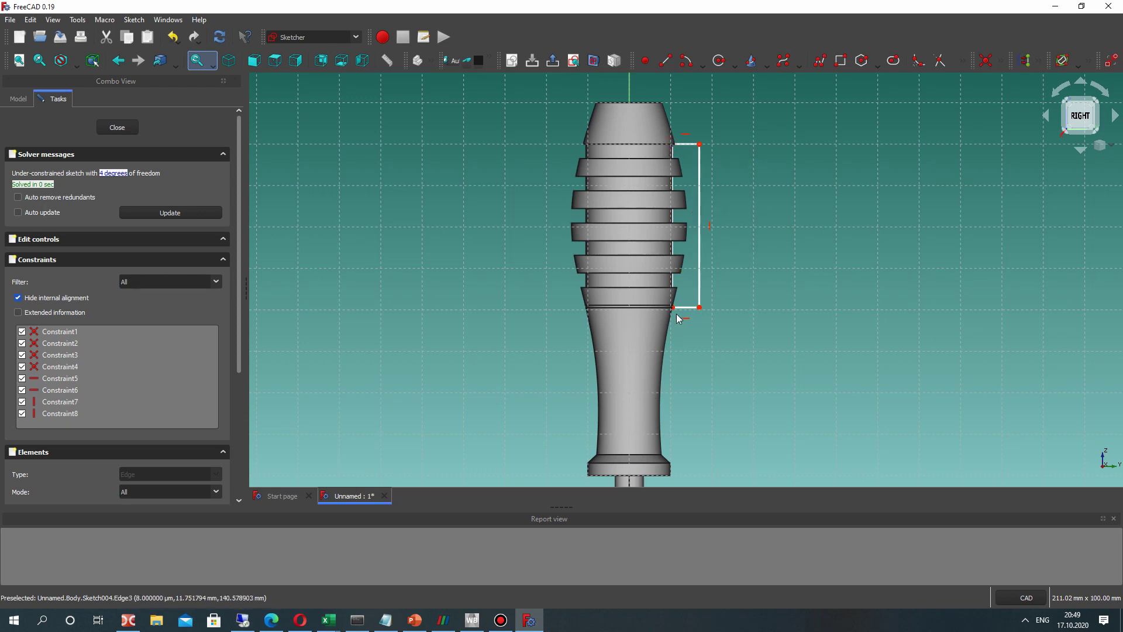
{"action": "middle_click_drag", "start_coordinate": [641, 224], "coordinate": [646, 312]}
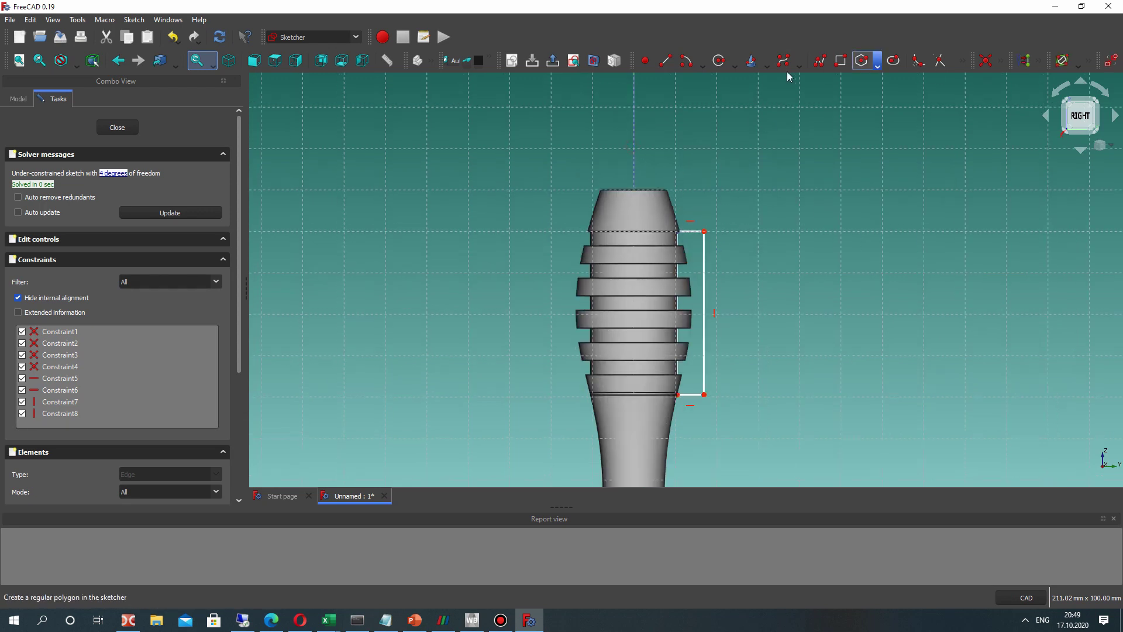
Constrain the rectangle 10 mm horizontally from the axis
{"action": "left_click", "coordinate": [1002, 60]}
{"action": "left_click", "coordinate": [904, 110]}
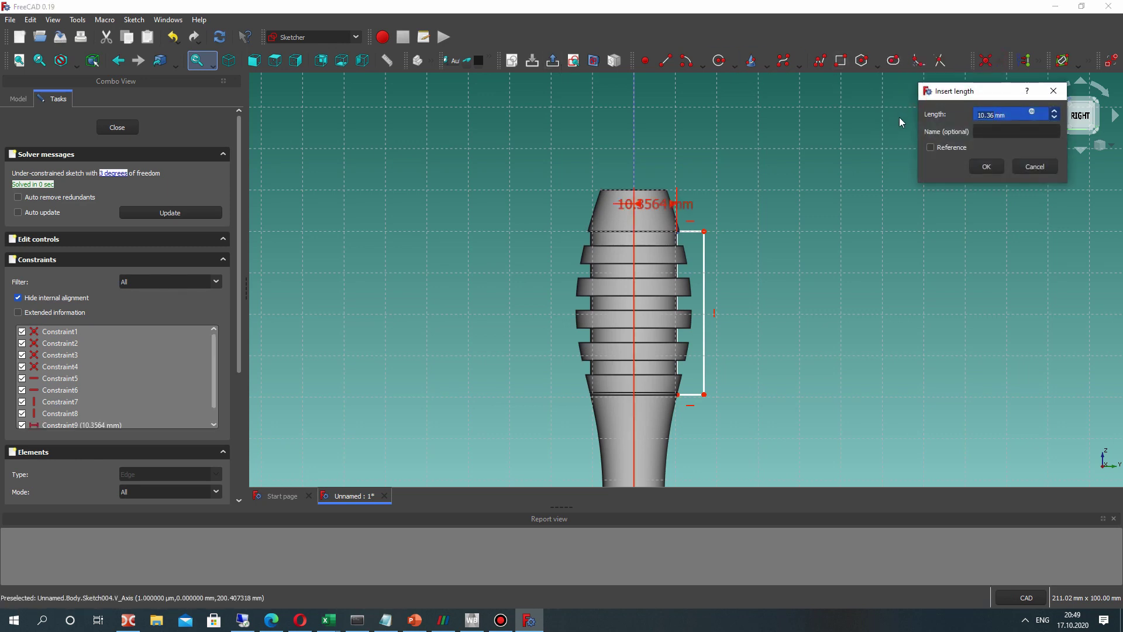
{"action": "type", "text": "10"}
{"action": "key", "text": "Return"}
{"action": "scroll", "coordinate": [707, 176], "scroll_direction": "up", "scroll_amount": 3}
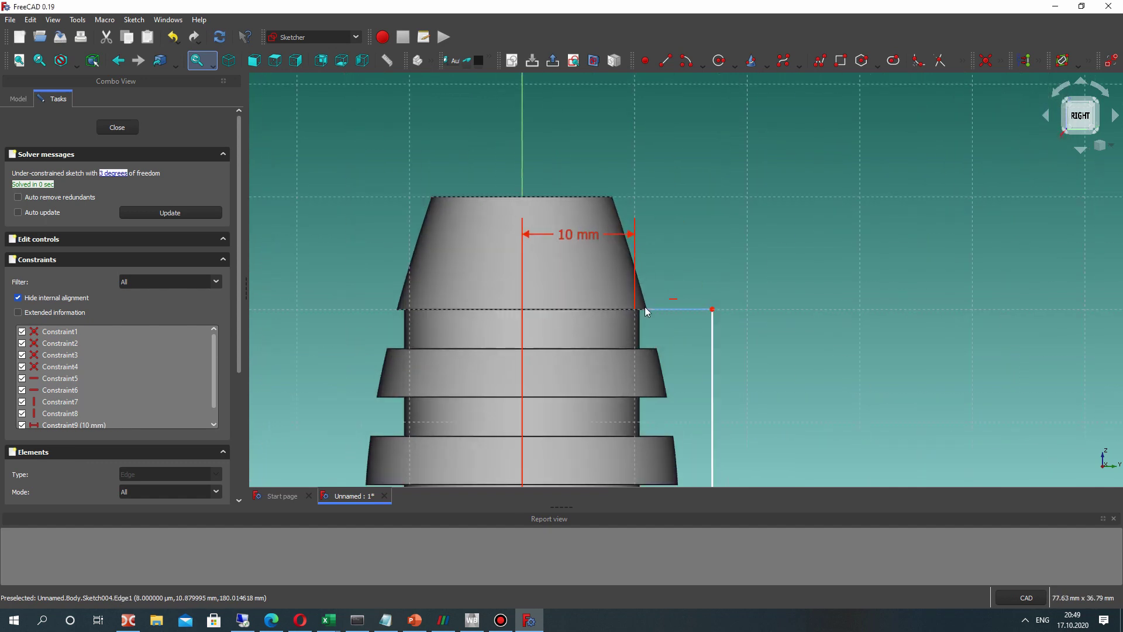
{"action": "scroll", "coordinate": [644, 250], "scroll_direction": "down", "scroll_amount": 3}
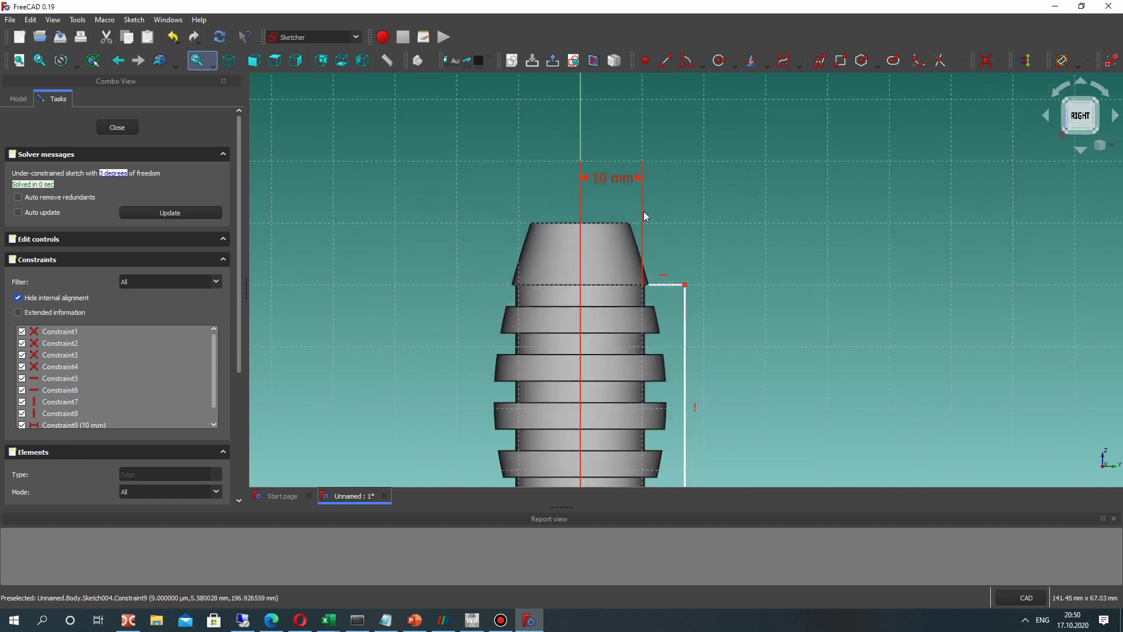
{"action": "double_click", "coordinate": [609, 177]}
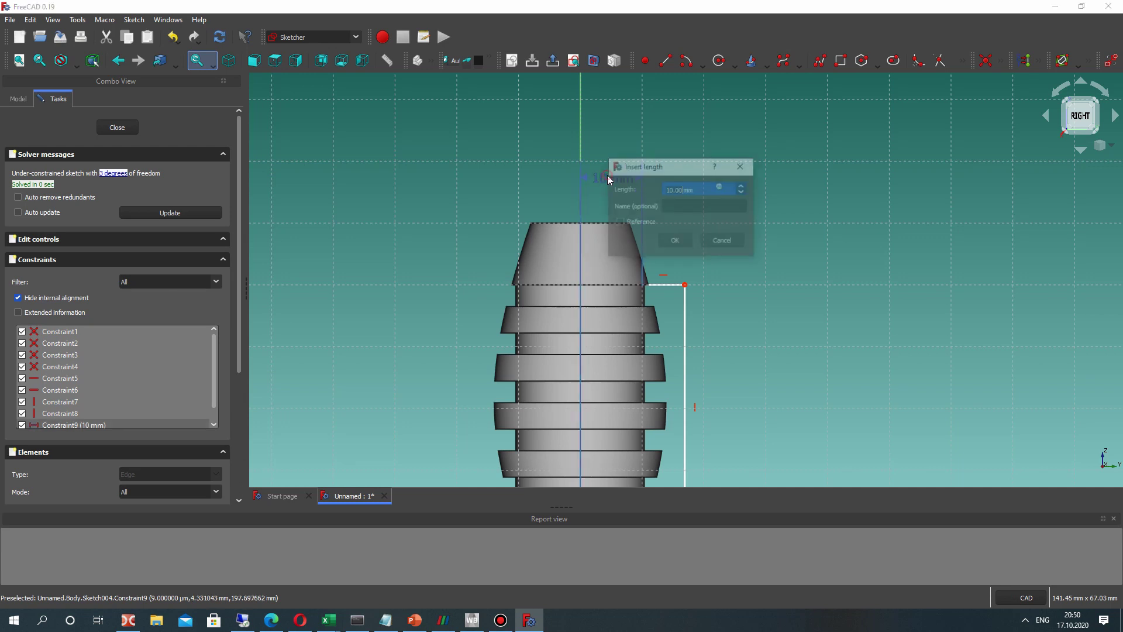
{"action": "left_click", "coordinate": [677, 245]}
Add a 180 mm vertical distance from the shaft tip, adjust the corner, and close the sketch
{"action": "middle_click_drag", "start_coordinate": [576, 190], "coordinate": [571, 152]}
{"action": "scroll", "coordinate": [668, 251], "scroll_direction": "down", "scroll_amount": 6}
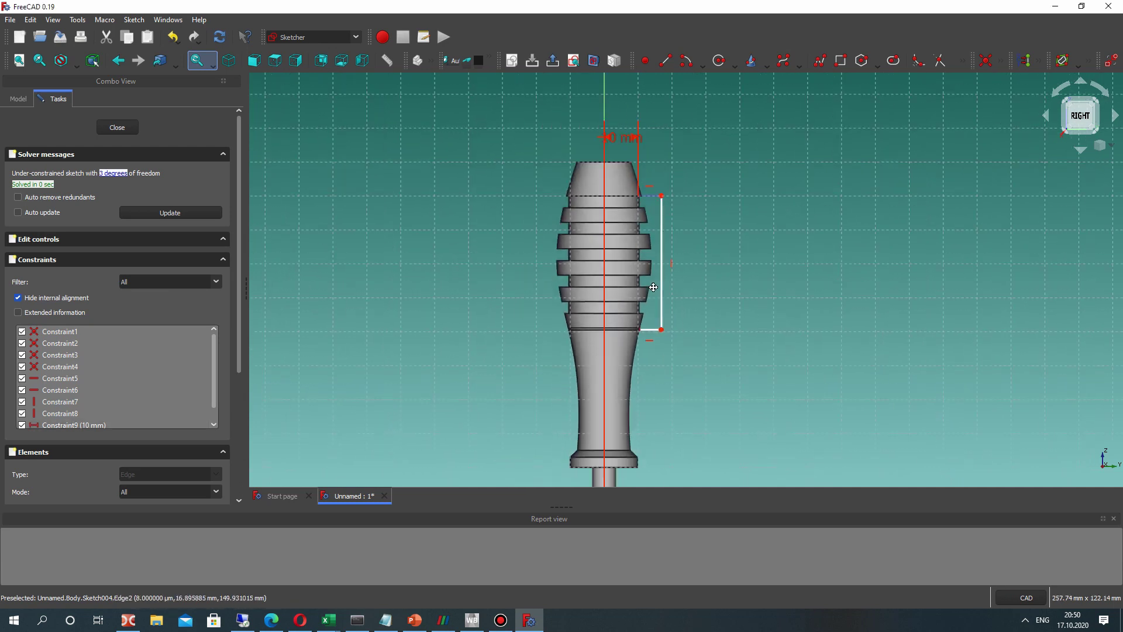
{"action": "mouse_move", "coordinate": [702, 199]}
{"action": "middle_mouse_down"}
{"action": "mouse_move", "coordinate": [681, 372]}
{"action": "mouse_move", "coordinate": [680, 232]}
{"action": "middle_mouse_up"}
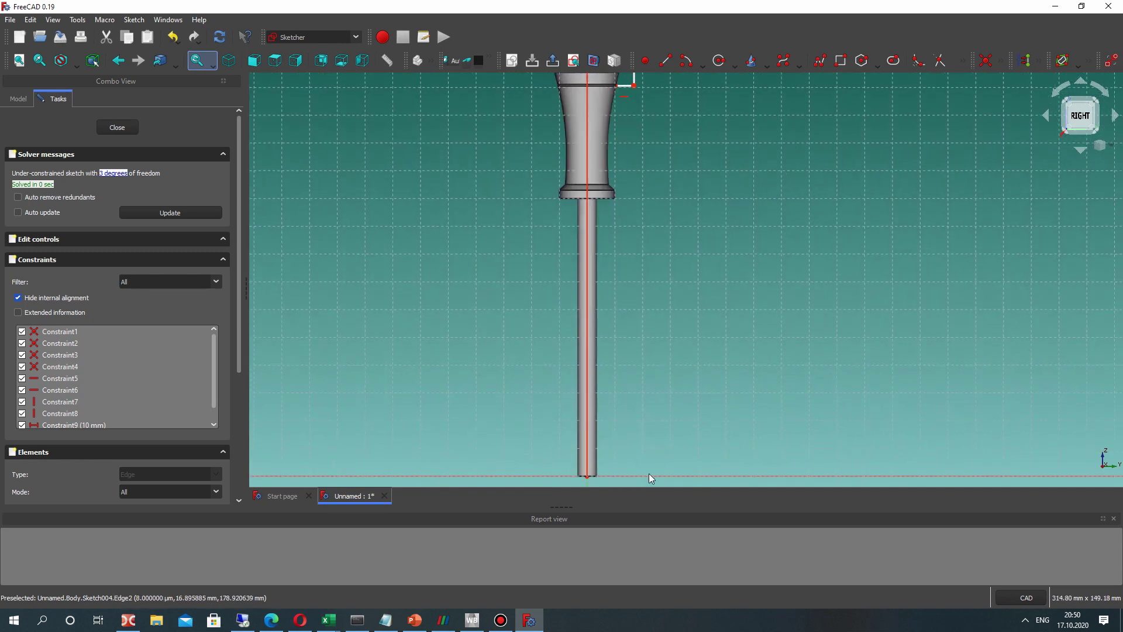
{"action": "left_click", "coordinate": [1001, 62]}
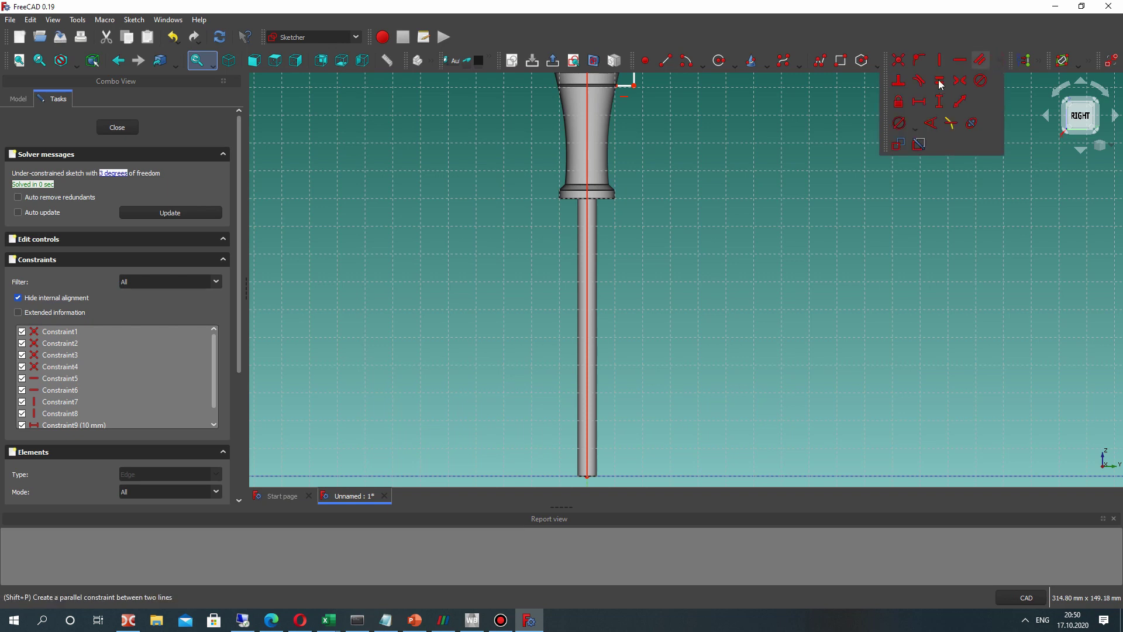
{"action": "left_click", "coordinate": [939, 100]}
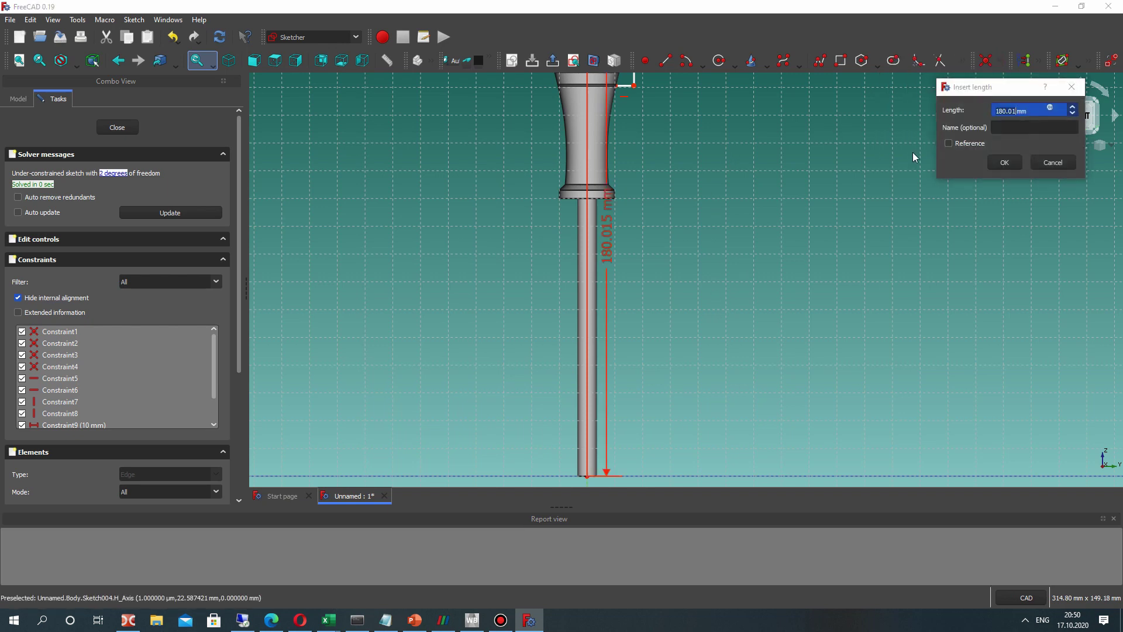
{"action": "type", "text": "180"}
{"action": "left_click", "coordinate": [1004, 163]}
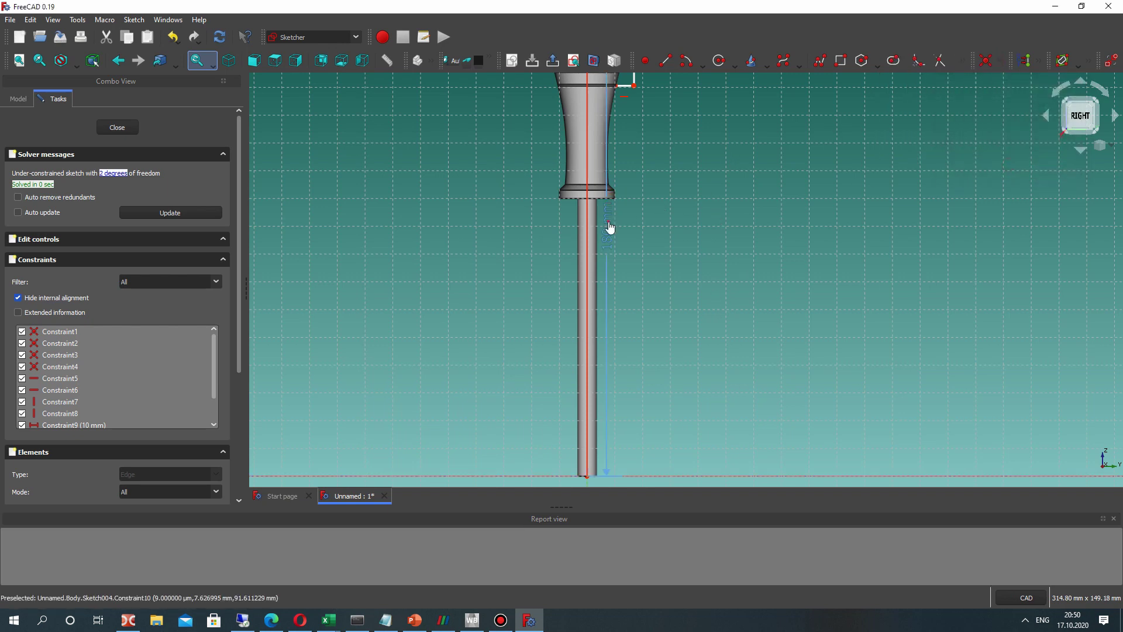
{"action": "left_click_drag", "start_coordinate": [608, 227], "coordinate": [774, 209]}
{"action": "middle_click_drag", "start_coordinate": [648, 90], "coordinate": [649, 206]}
{"action": "left_click_drag", "start_coordinate": [637, 203], "coordinate": [639, 219]}
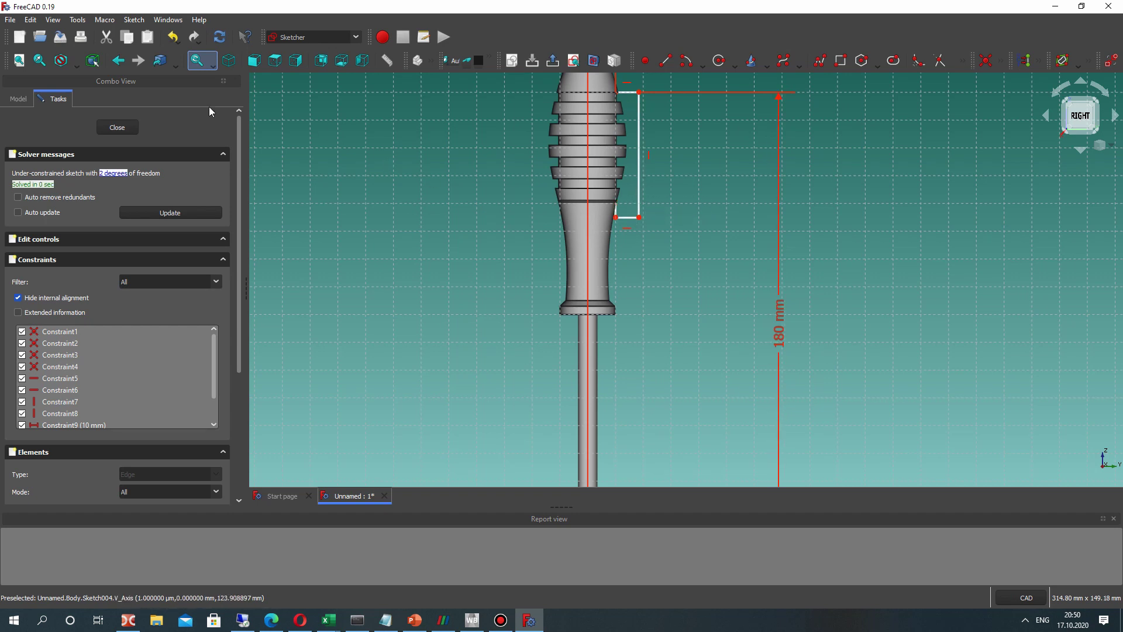
{"action": "left_click", "coordinate": [117, 128]}
Pocket the new sketch 2 mm, symmetric to its sketch plane
{"action": "middle_click_drag", "start_coordinate": [820, 346], "coordinate": [661, 205]}
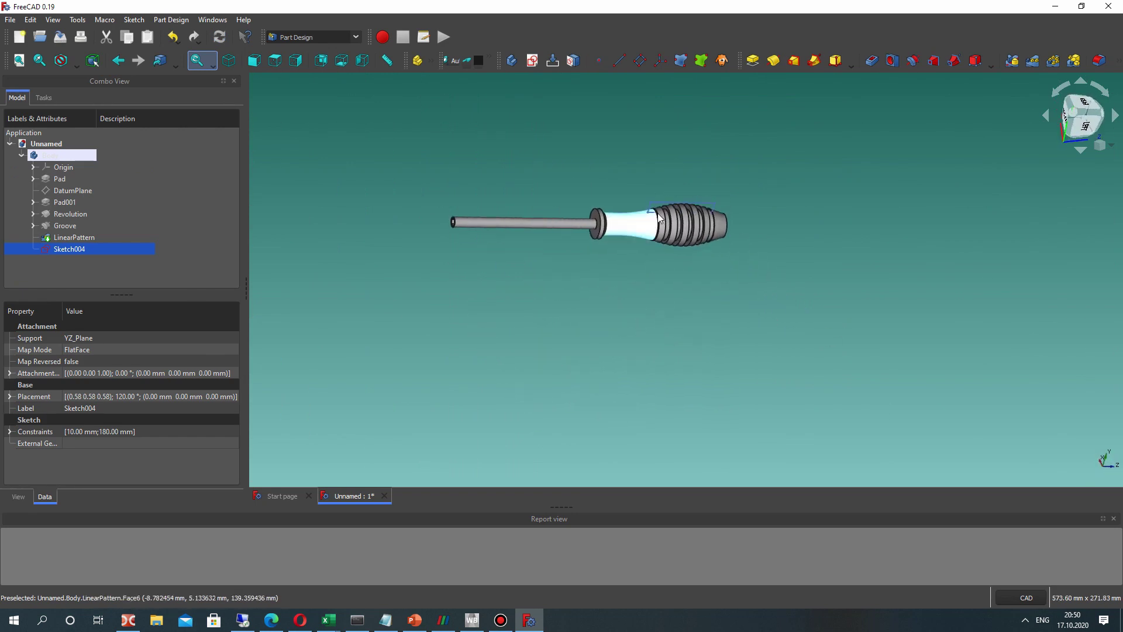
{"action": "scroll", "coordinate": [661, 203], "scroll_direction": "up", "scroll_amount": 3}
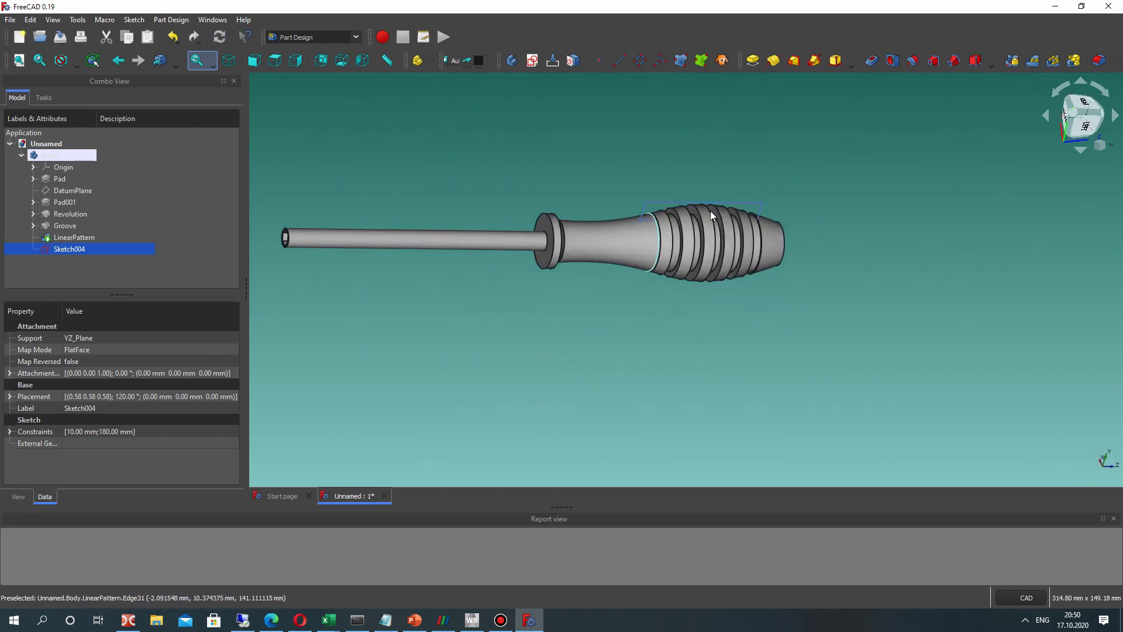
{"action": "left_click", "coordinate": [871, 61]}
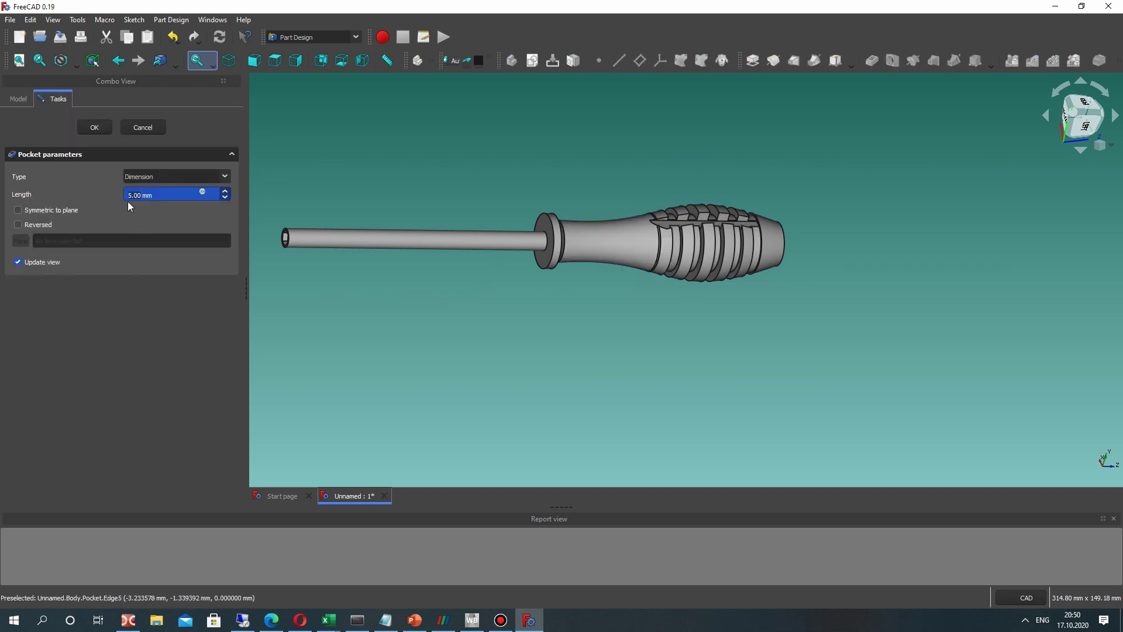
{"action": "type", "text": "2"}
{"action": "left_click", "coordinate": [19, 210]}
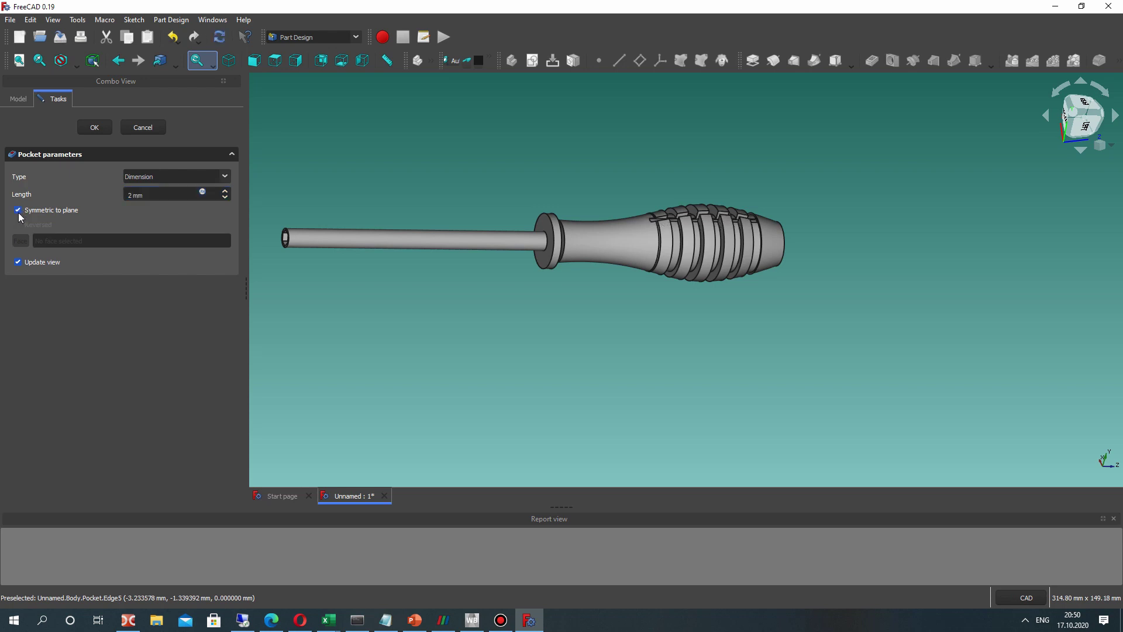
{"action": "middle_click_drag", "start_coordinate": [682, 174], "coordinate": [656, 172]}
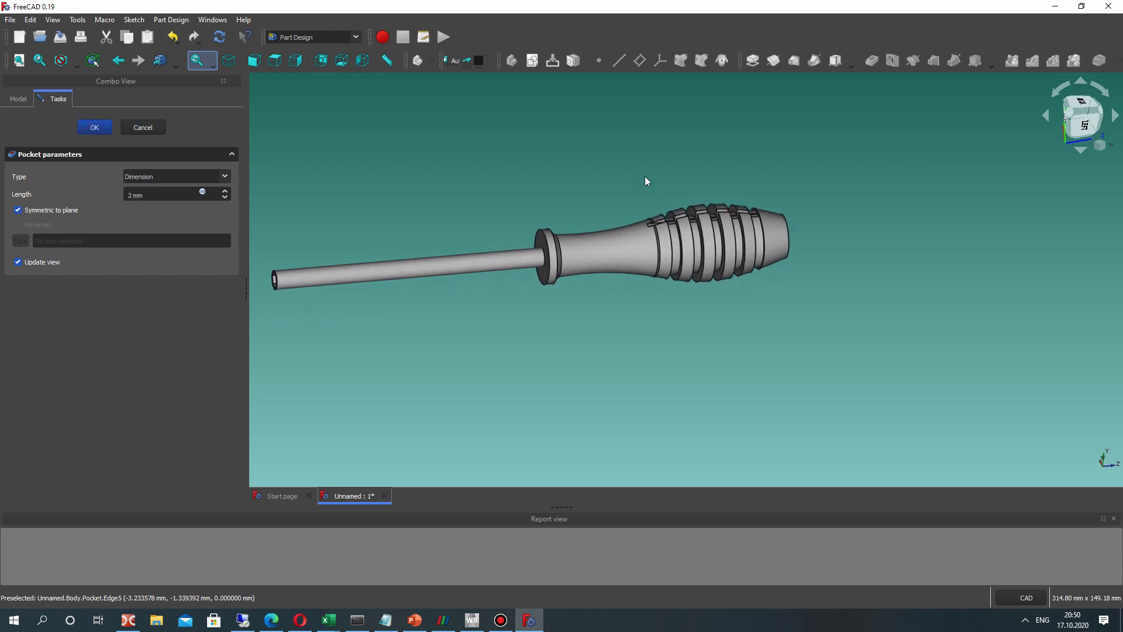
{"action": "key", "text": "Return"}
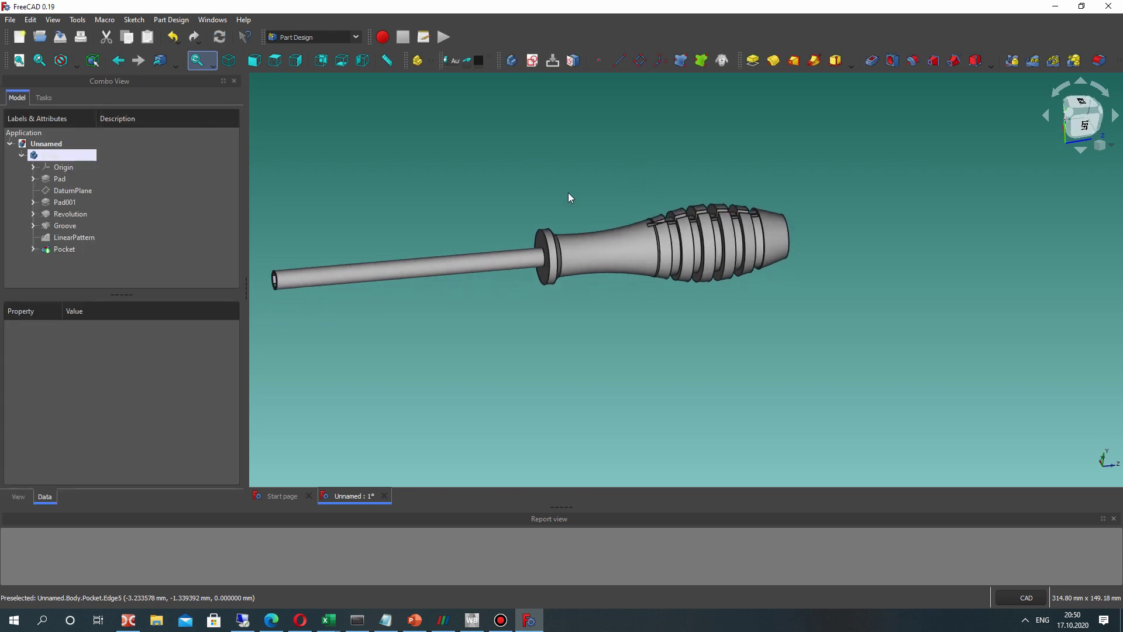
Polar-pattern the Pocket around the Base Z axis with 26 occurrences and inspect the grip
{"action": "middle_click_drag", "start_coordinate": [636, 248], "coordinate": [730, 355]}
{"action": "left_click", "coordinate": [61, 250]}
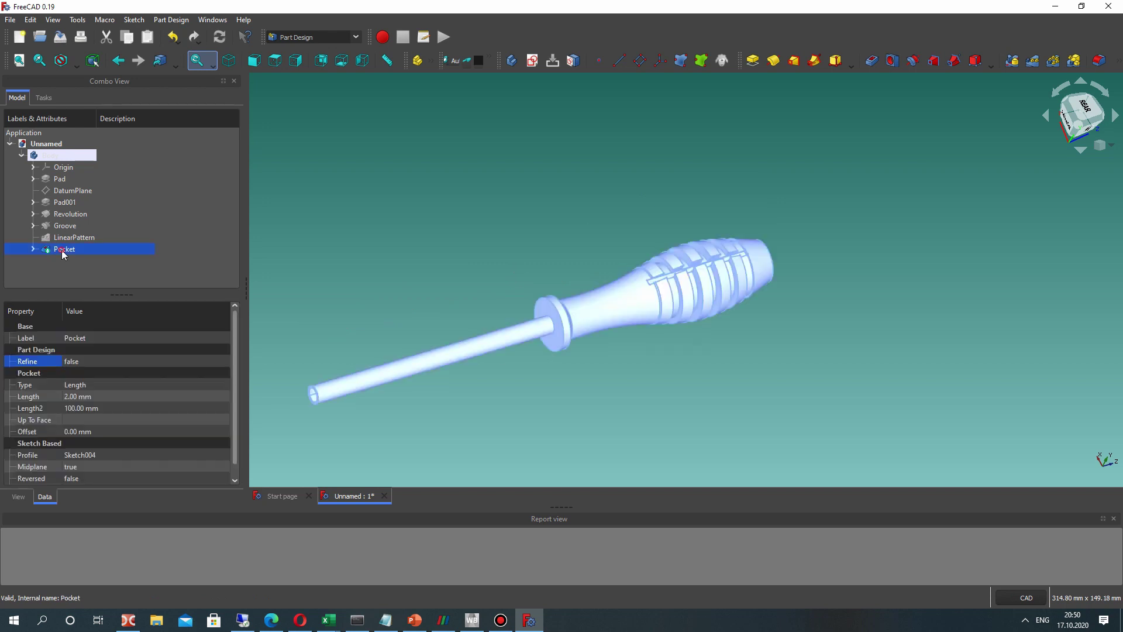
{"action": "left_click", "coordinate": [1053, 61]}
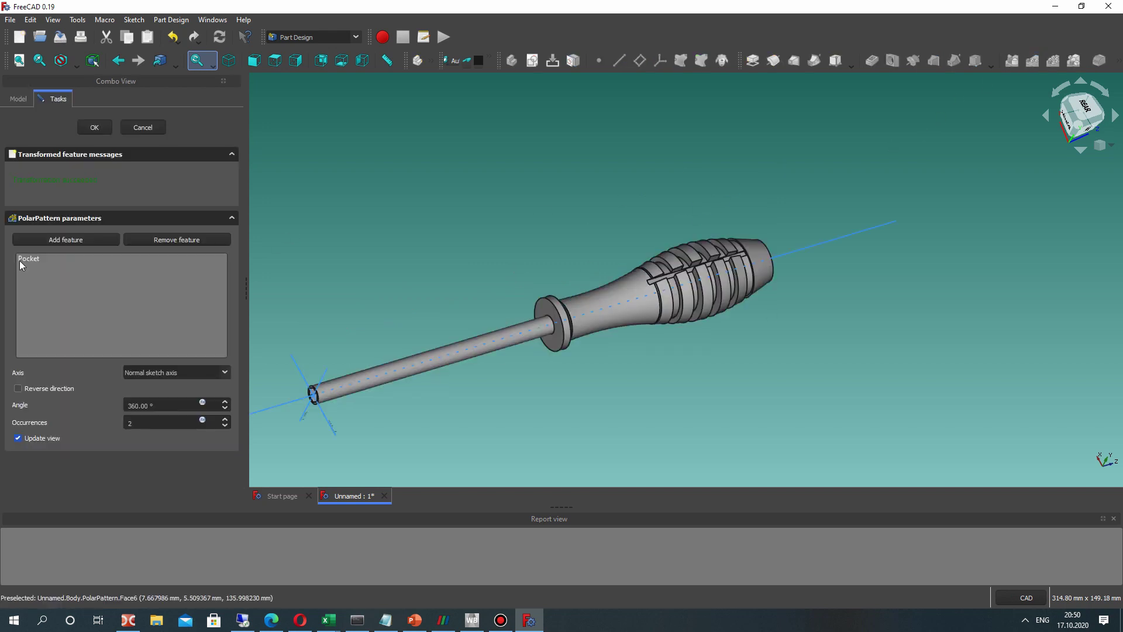
{"action": "left_click", "coordinate": [175, 372]}
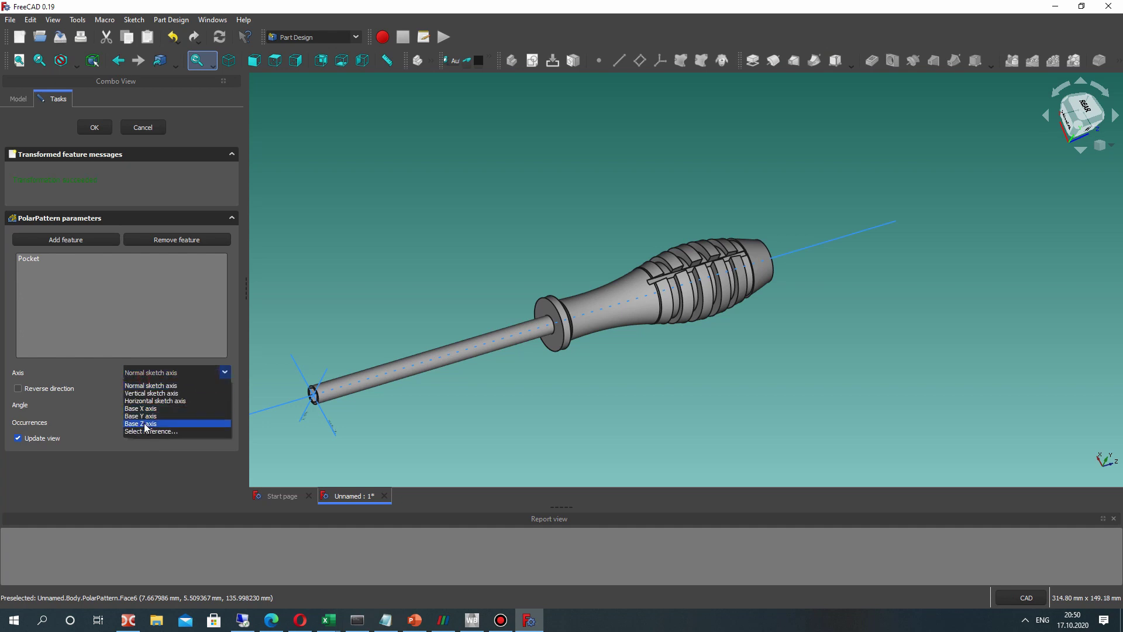
{"action": "left_click", "coordinate": [175, 425]}
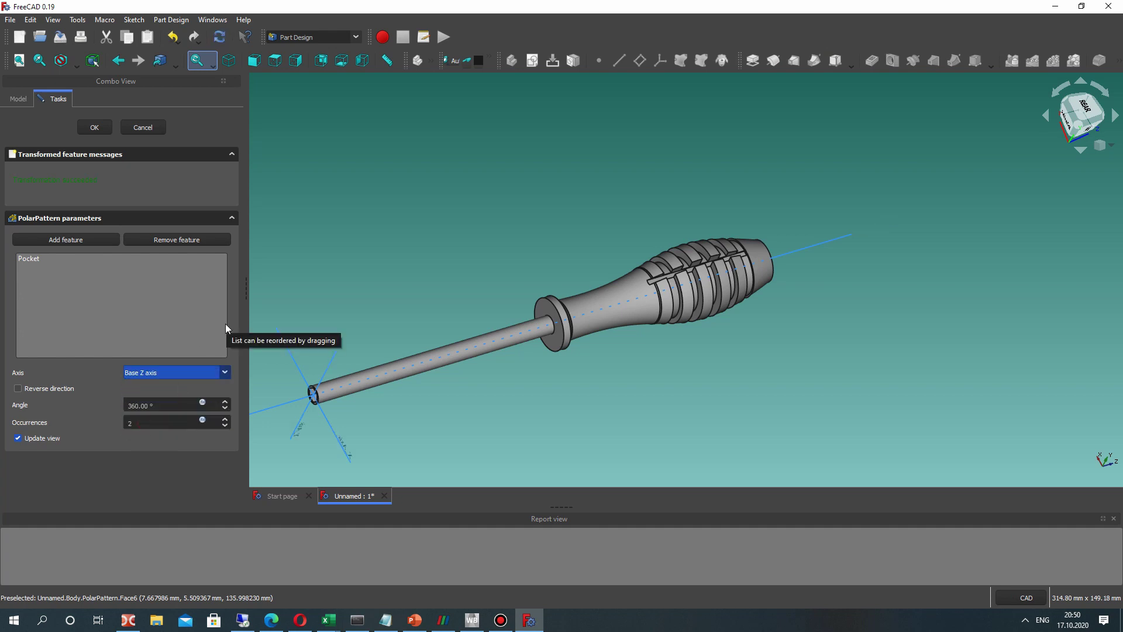
{"action": "left_click_drag", "start_coordinate": [150, 422], "coordinate": [98, 424]}
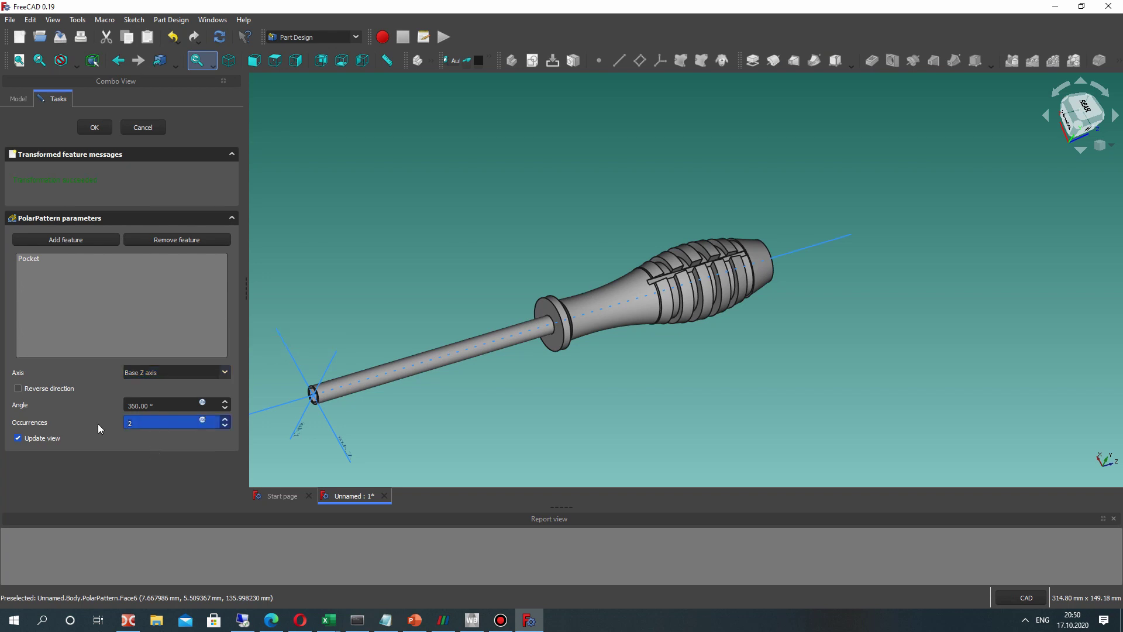
{"action": "type", "text": "26"}
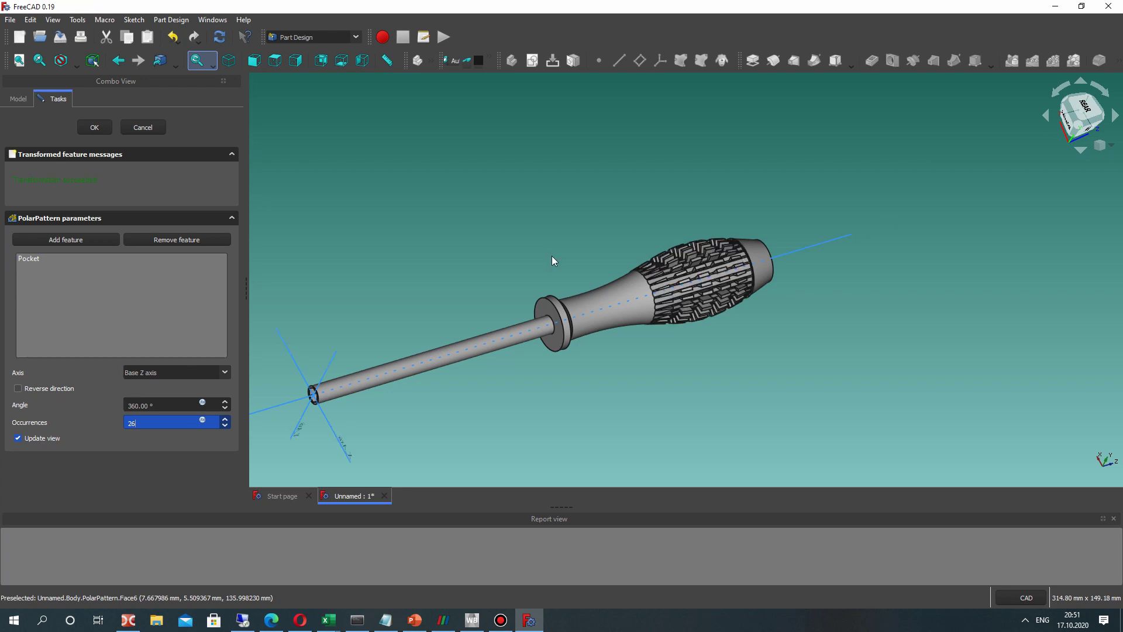
{"action": "scroll", "coordinate": [691, 351], "scroll_direction": "up", "scroll_amount": 3}
{"action": "middle_click_drag", "start_coordinate": [709, 354], "coordinate": [702, 309]}
{"action": "scroll", "coordinate": [702, 309], "scroll_direction": "down", "scroll_amount": 3}
{"action": "middle_click_drag", "start_coordinate": [761, 257], "coordinate": [640, 279]}
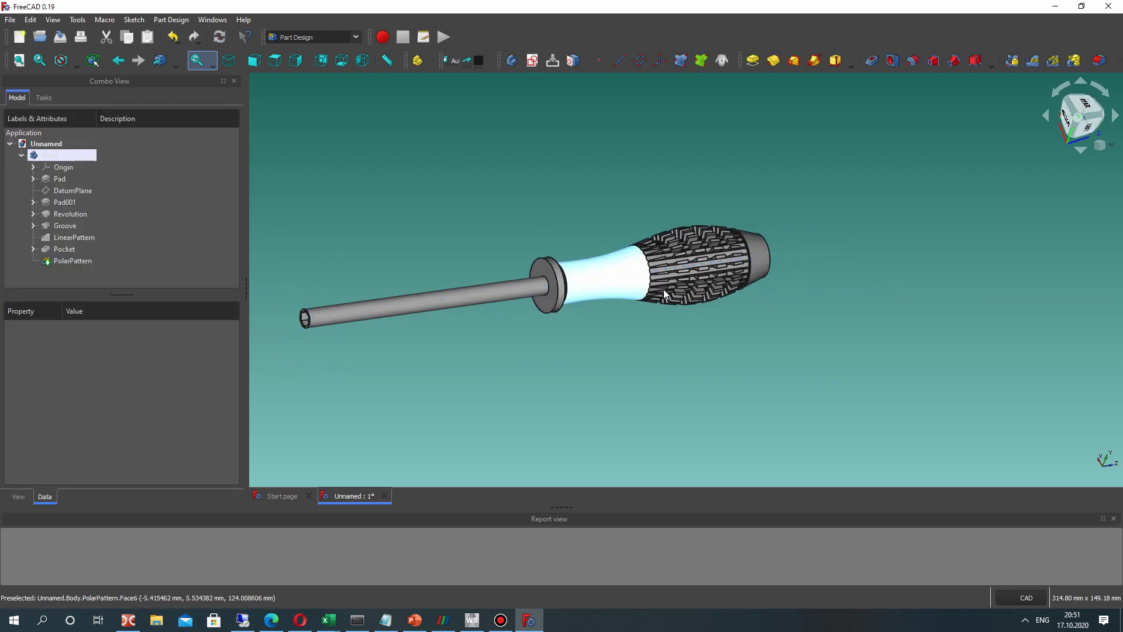
Inspect the 26-slot grip from several angles, then select Pocket and open the File menu
{"action": "scroll", "coordinate": [693, 284], "scroll_direction": "up", "scroll_amount": 2}
{"action": "middle_click_drag", "start_coordinate": [695, 274], "coordinate": [557, 261]}
{"action": "scroll", "coordinate": [667, 246], "scroll_direction": "down", "scroll_amount": 3}
{"action": "middle_click_drag", "start_coordinate": [666, 246], "coordinate": [446, 221]}
{"action": "scroll", "coordinate": [731, 375], "scroll_direction": "down", "scroll_amount": 2}
{"action": "scroll", "coordinate": [644, 374], "scroll_direction": "up", "scroll_amount": 3}
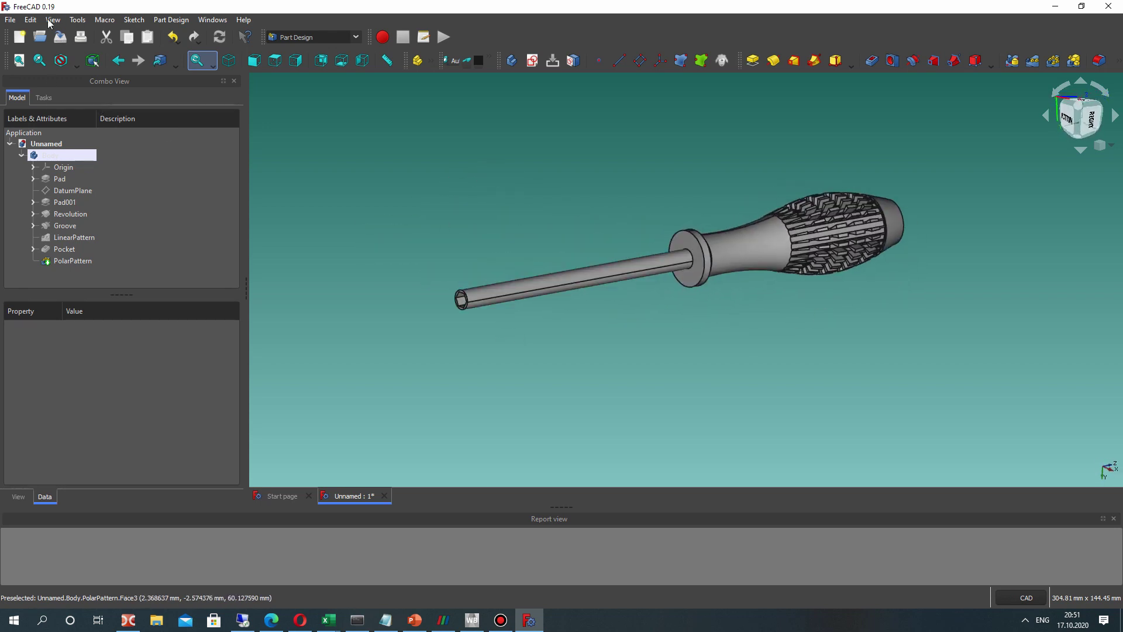
{"action": "left_click", "coordinate": [59, 250]}
{"action": "left_click", "coordinate": [14, 21]}
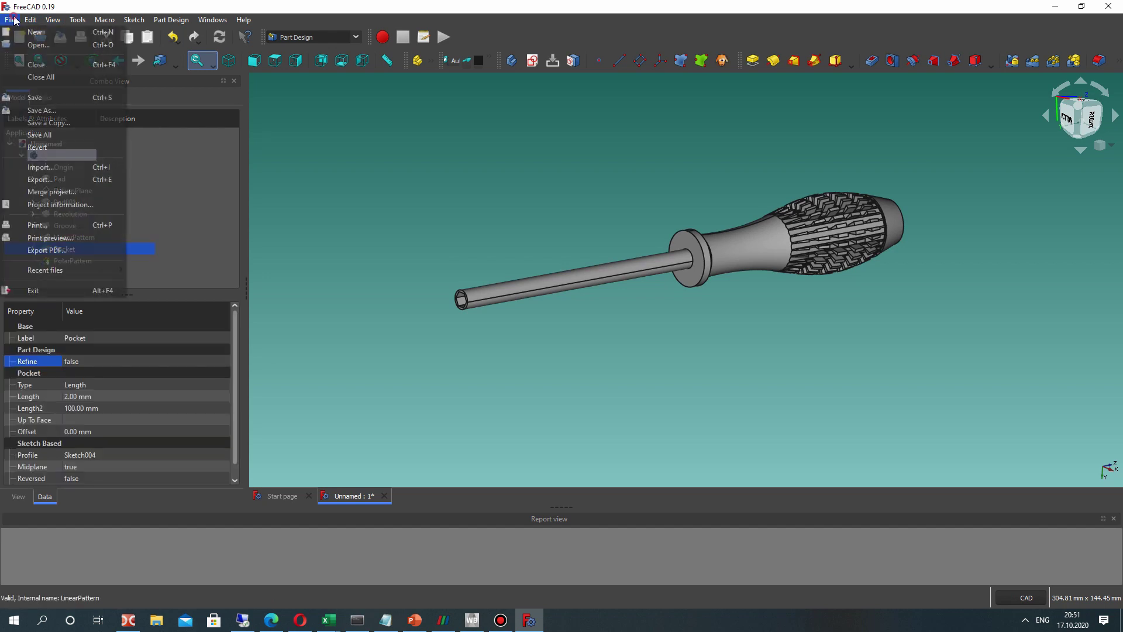
Save the document as Part_2.FCStd in the Screwdriver folder and collapse the Body
{"action": "left_click", "coordinate": [36, 104]}
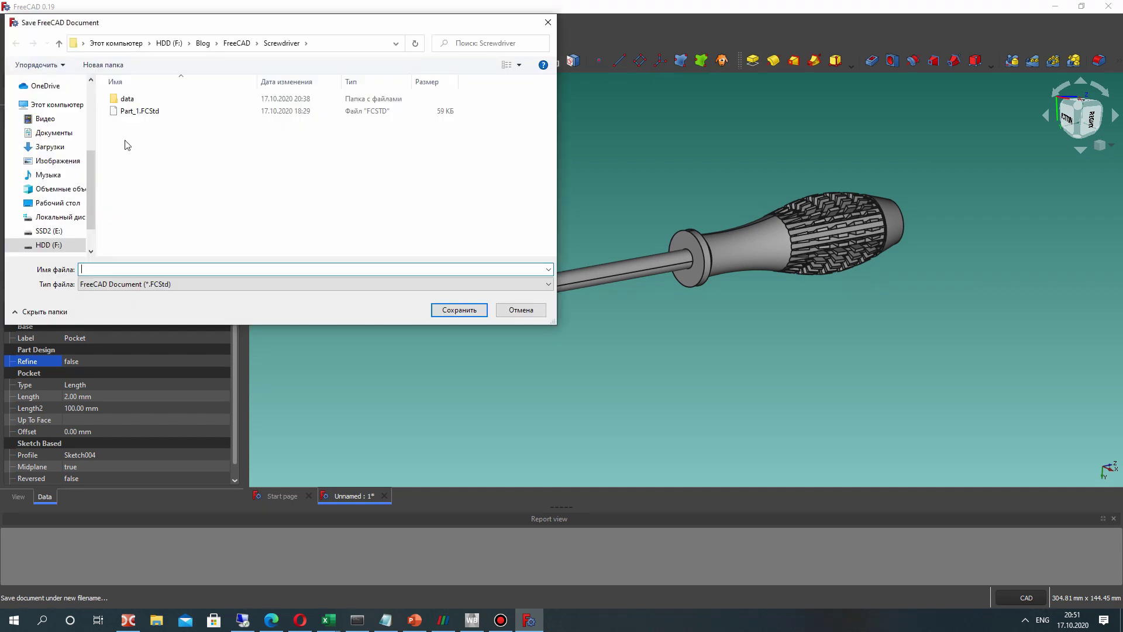
{"action": "left_click", "coordinate": [139, 111]}
{"action": "left_click", "coordinate": [101, 269]}
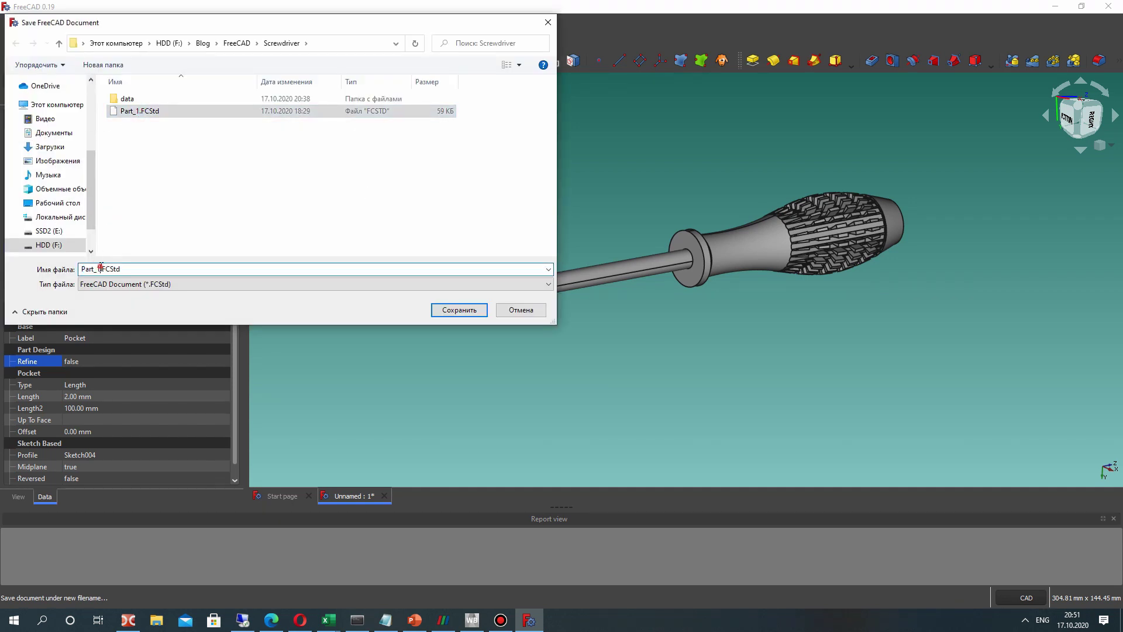
{"action": "key", "text": "BackSpace"}
{"action": "type", "text": "2"}
{"action": "left_click", "coordinate": [461, 310]}
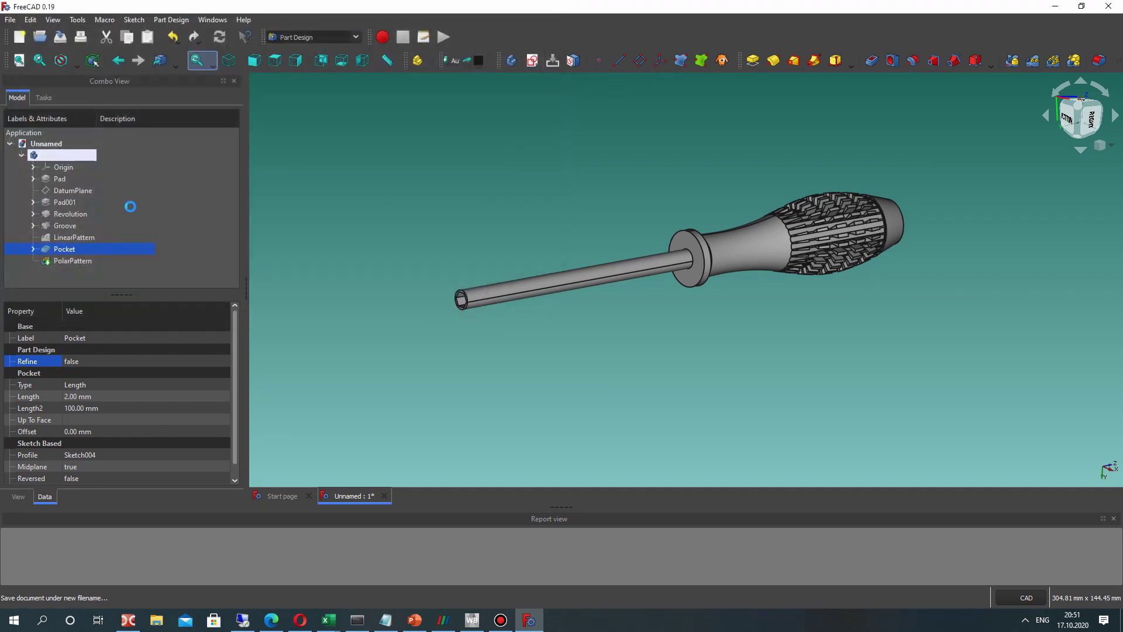
{"action": "left_click", "coordinate": [21, 154]}
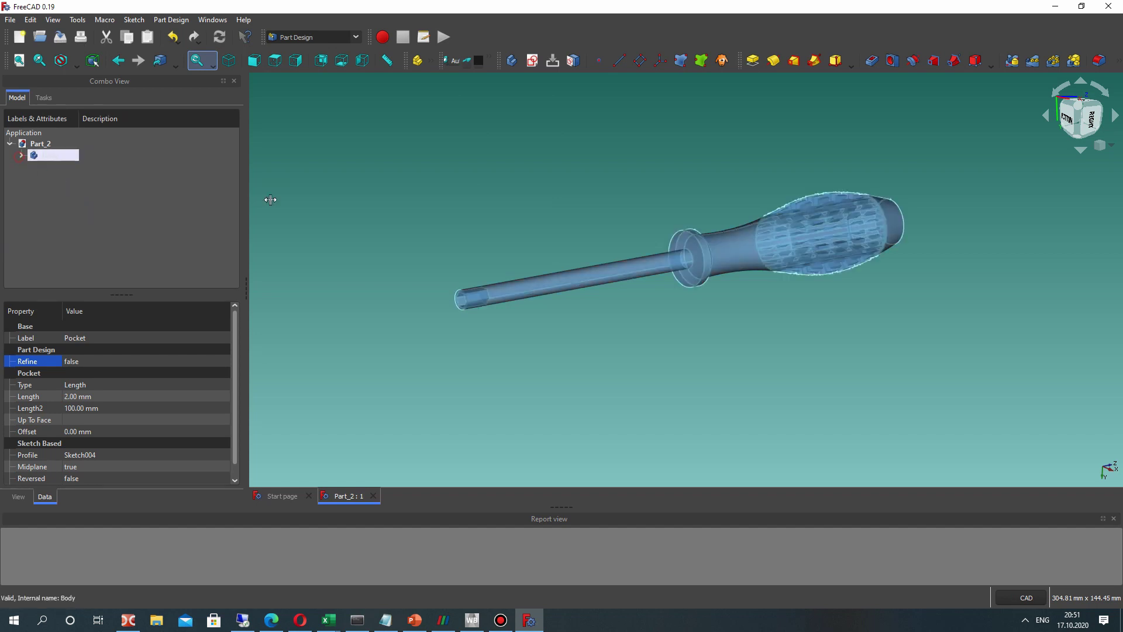